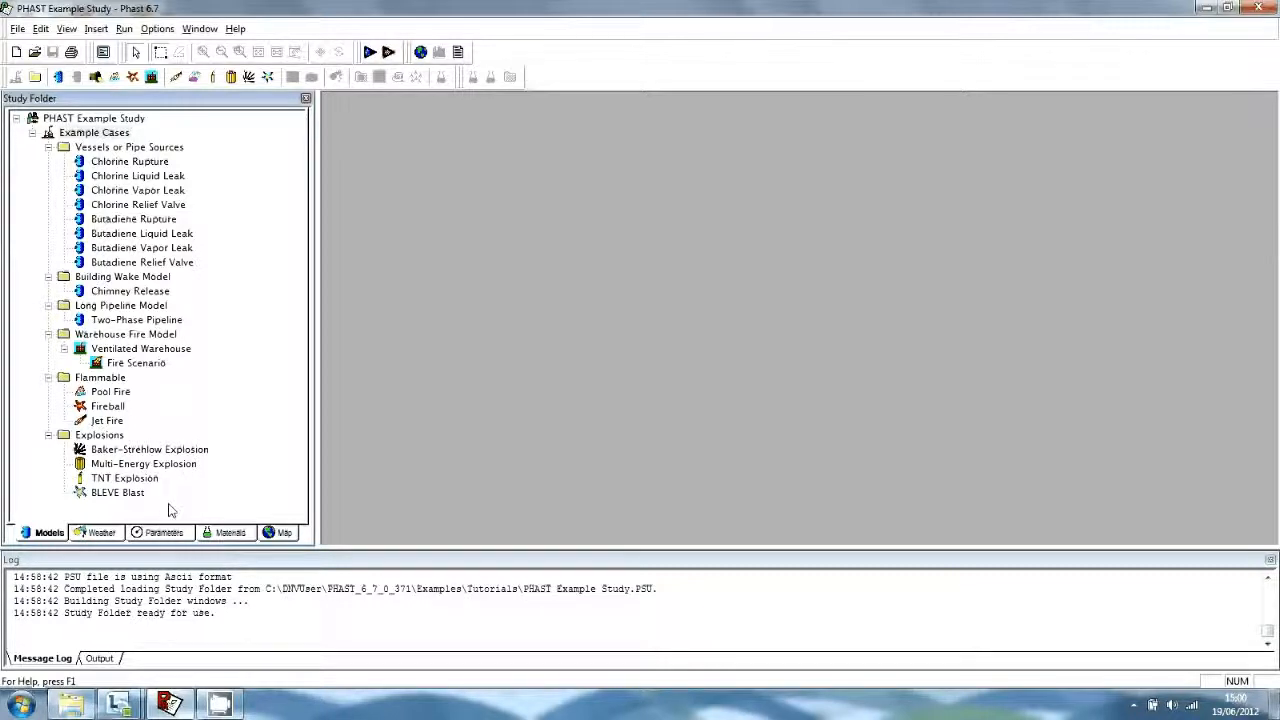
- Examine which model types can be inserted into the Vessels or Pipe Sources folder
click(130, 147)
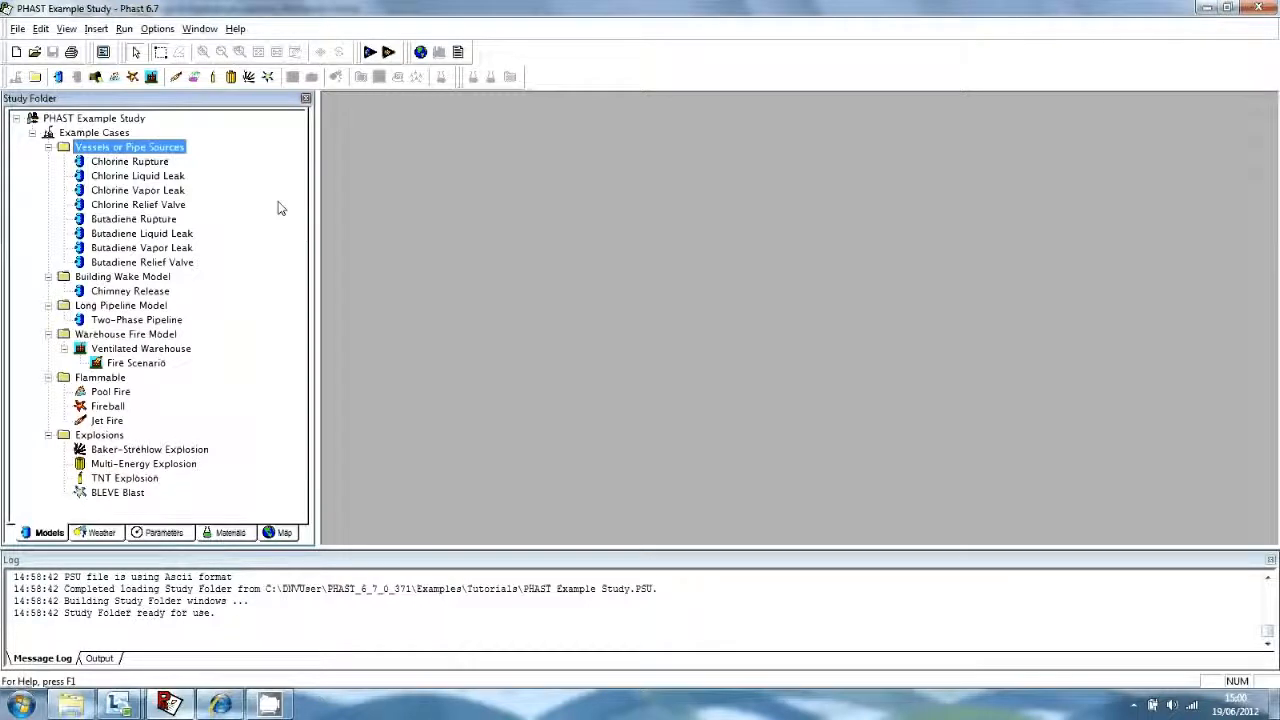
right_click(150, 150)
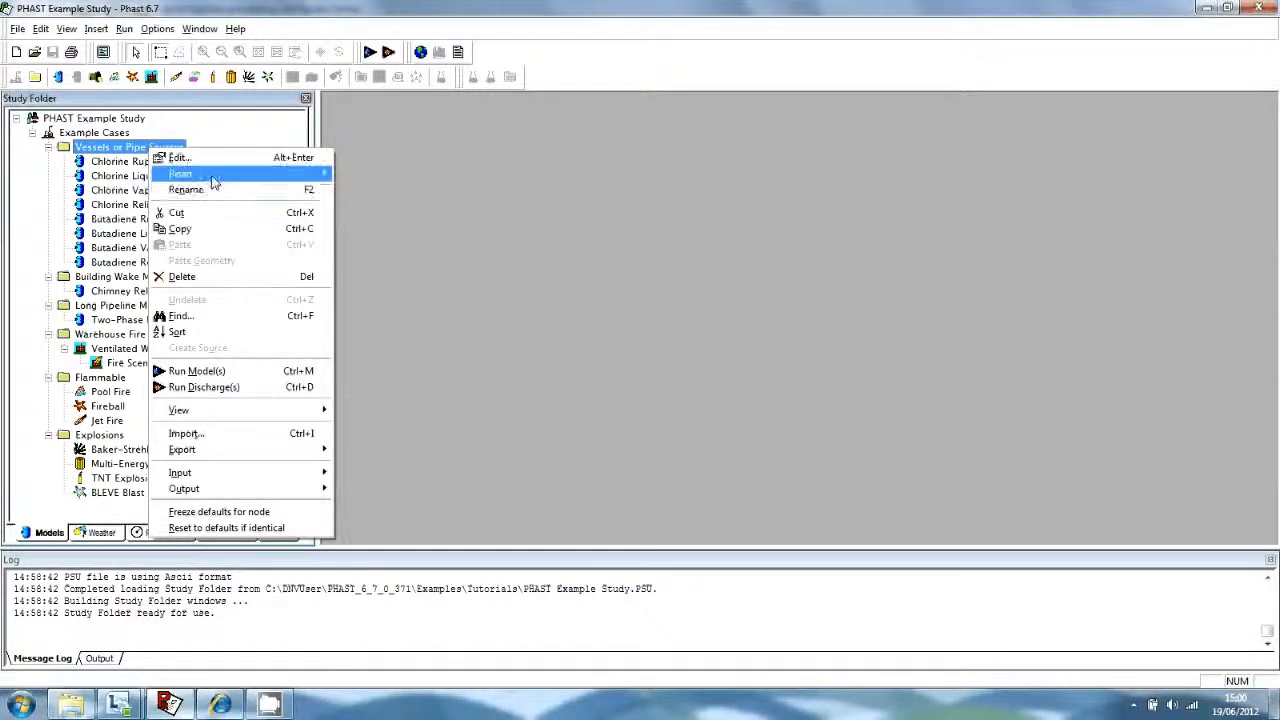
mouse_move(212, 181)
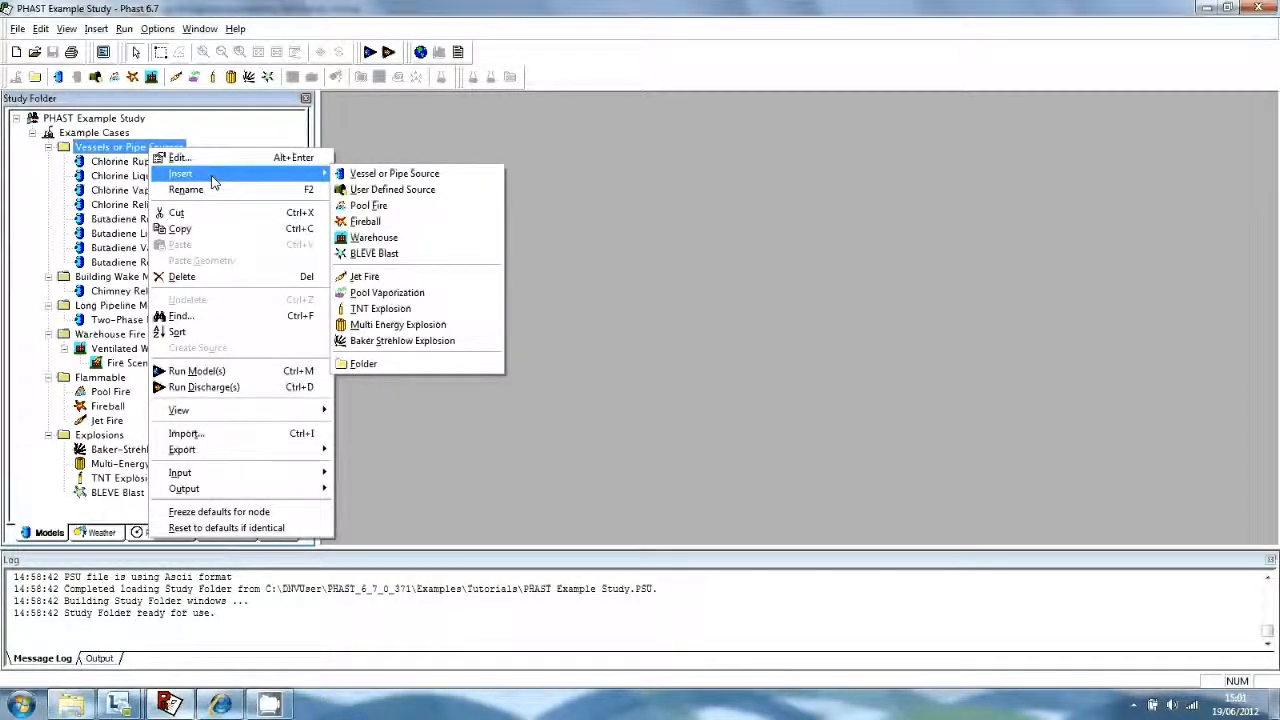
key(Escape)
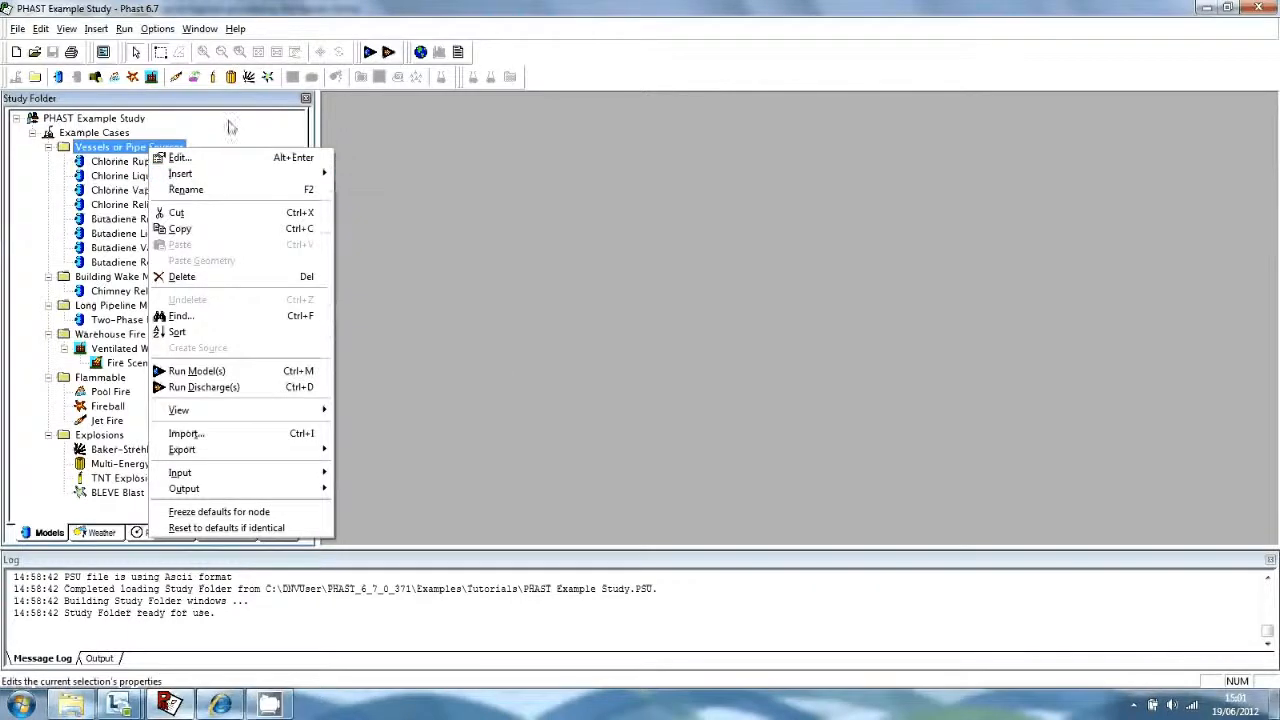
key(Escape)
- Look through the study's global weathers, parameter sets and materials
click(97, 536)
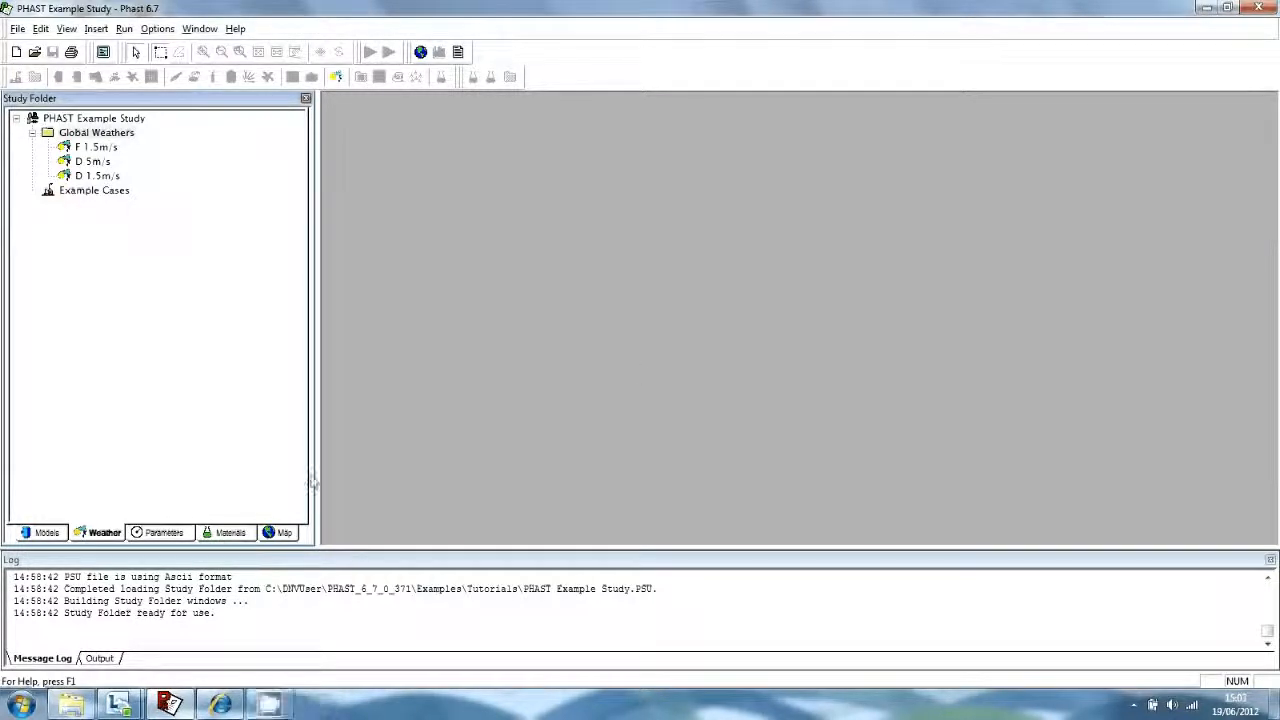
click(163, 532)
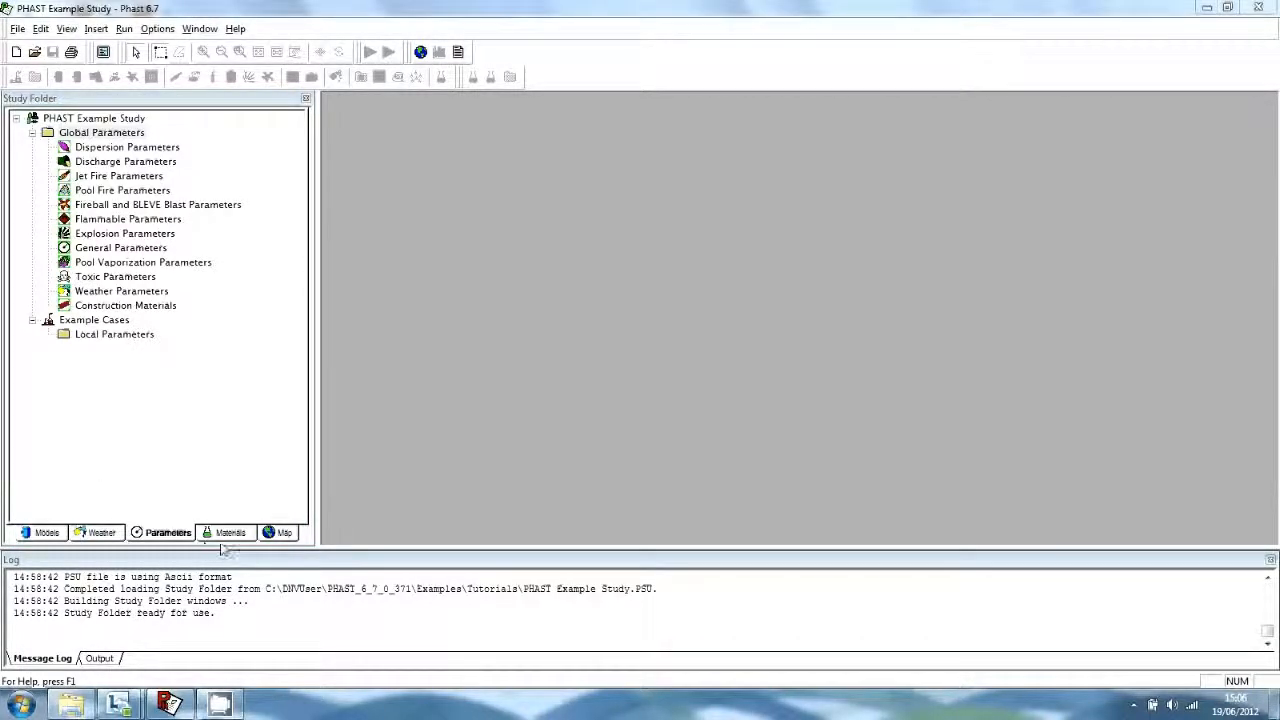
click(222, 536)
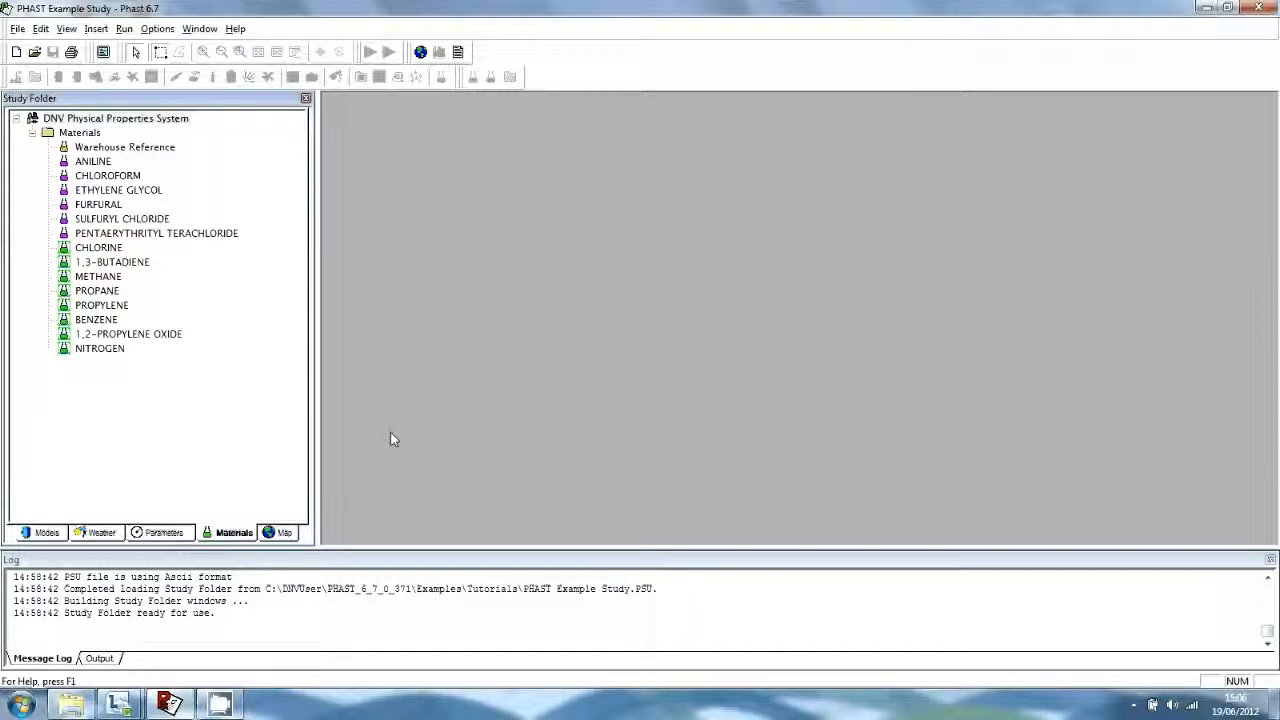
- Switch to the study's raster image set and display the map in a maximized window
click(279, 533)
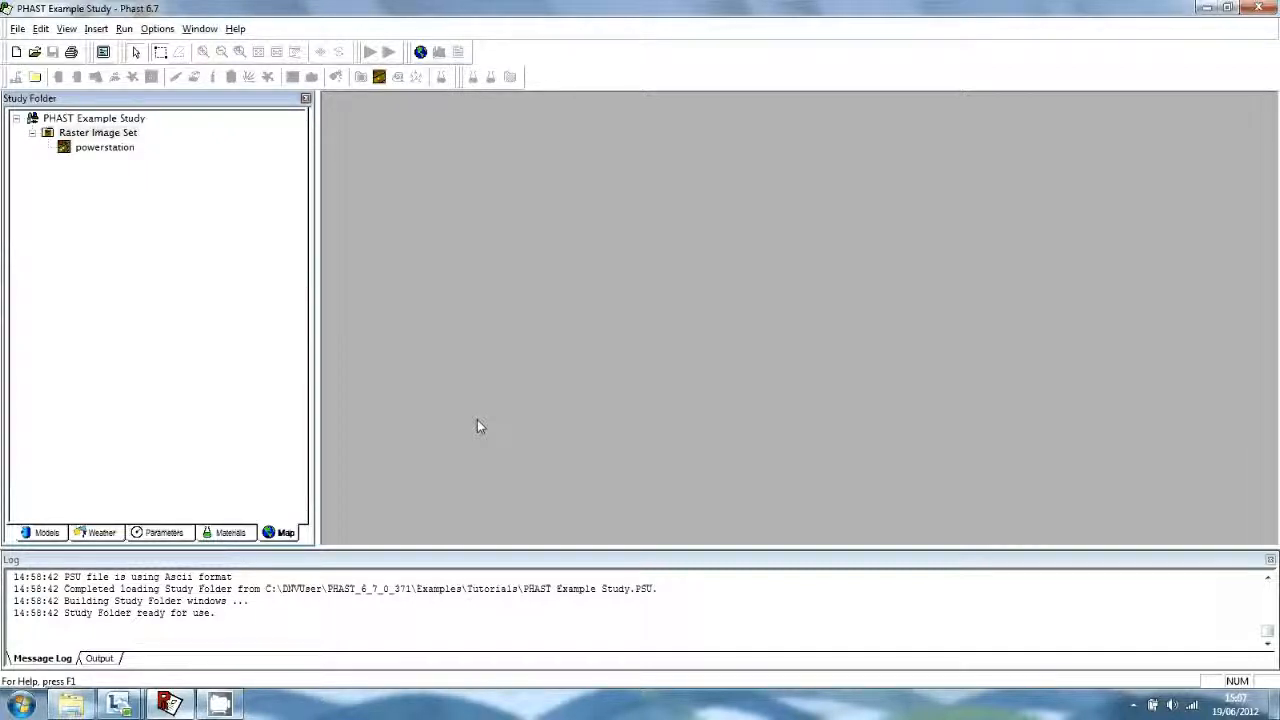
click(420, 51)
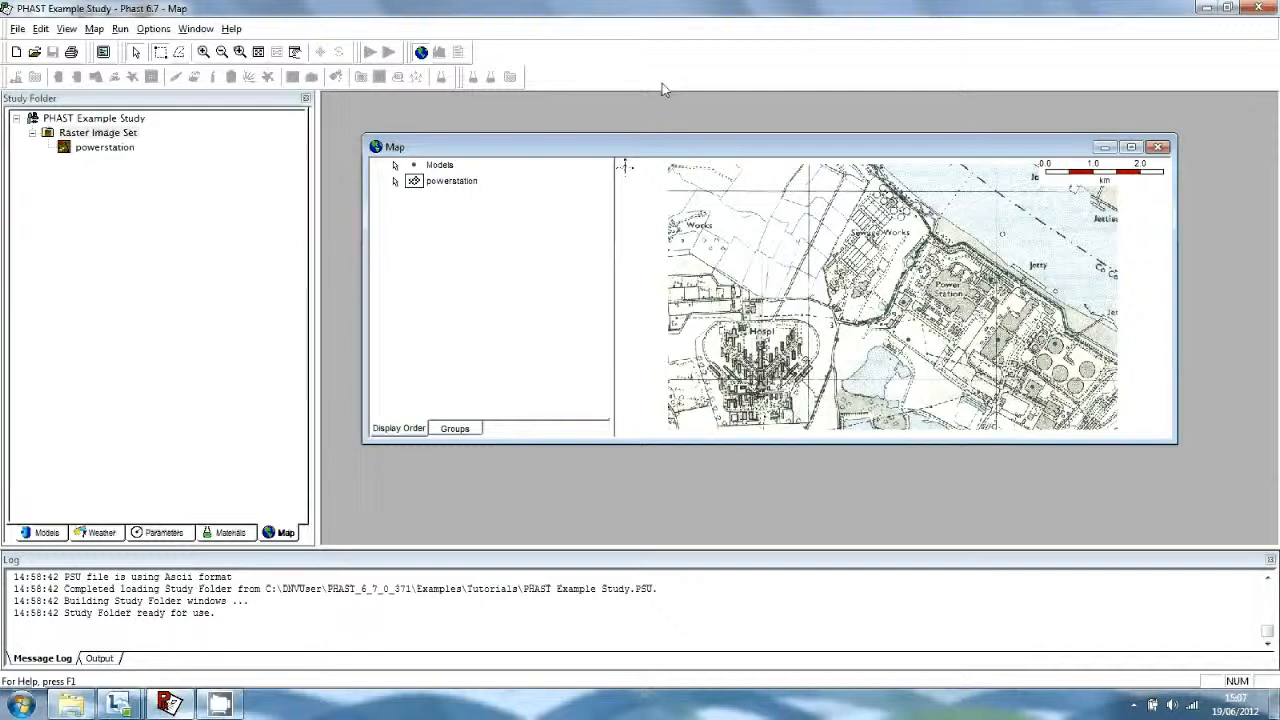
click(1132, 148)
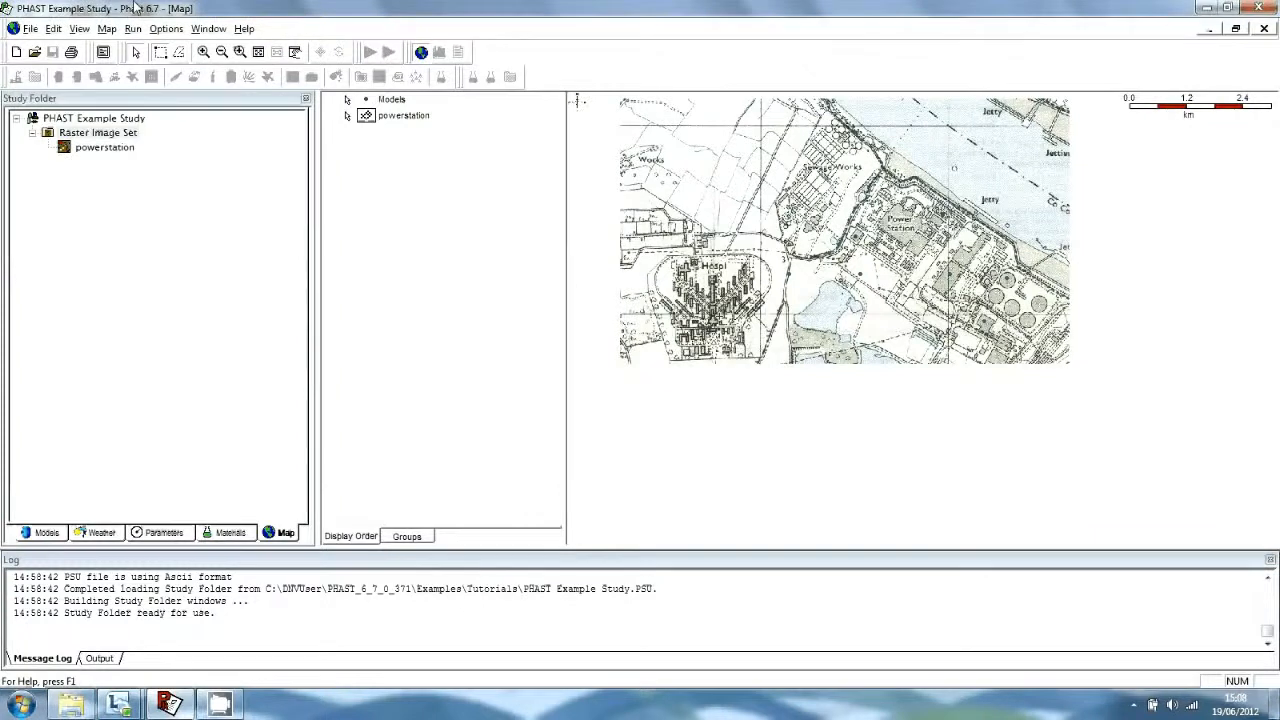
- Set the model points in the map preferences to dark blue with a point size of 10
click(166, 28)
mouse_move(290, 101)
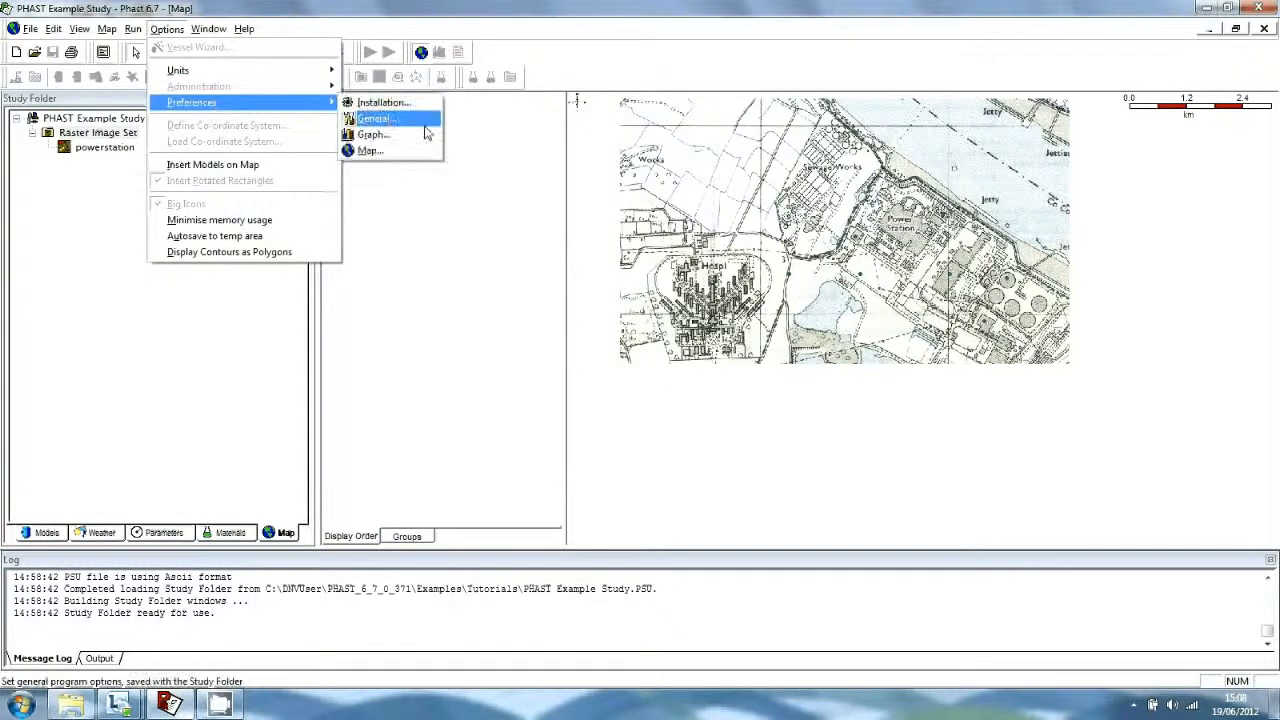
click(371, 151)
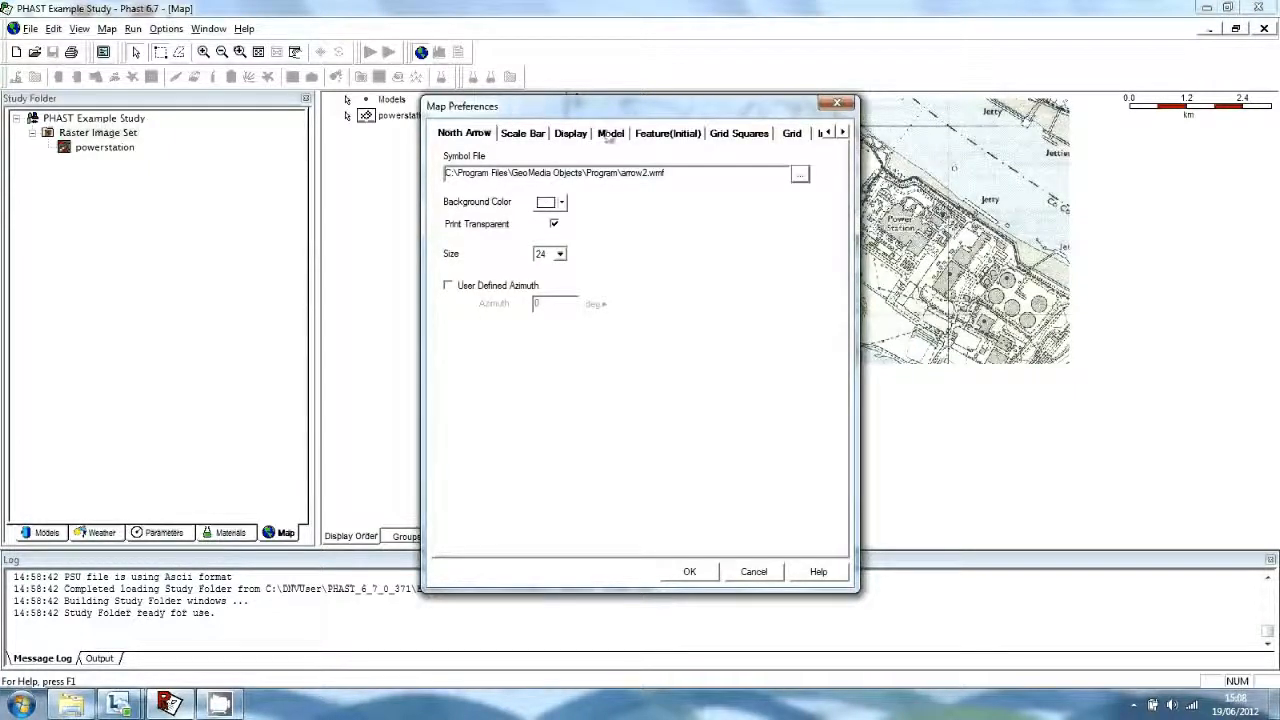
click(607, 136)
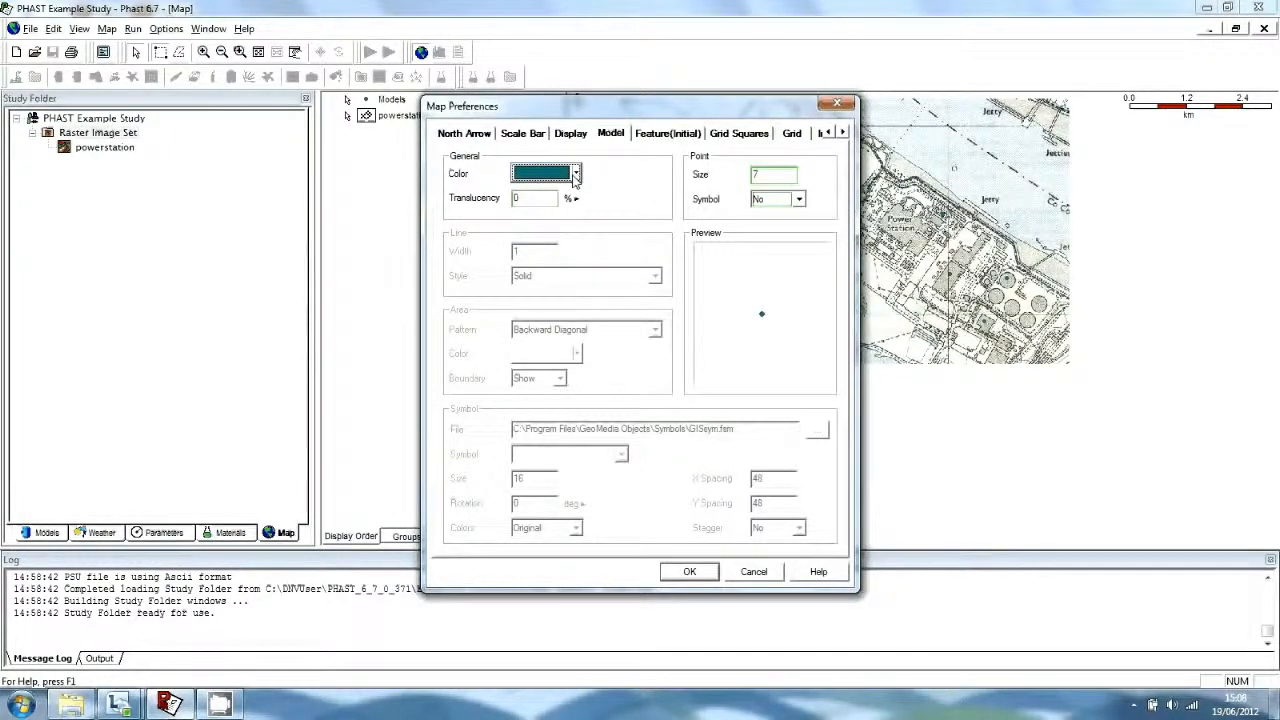
click(576, 174)
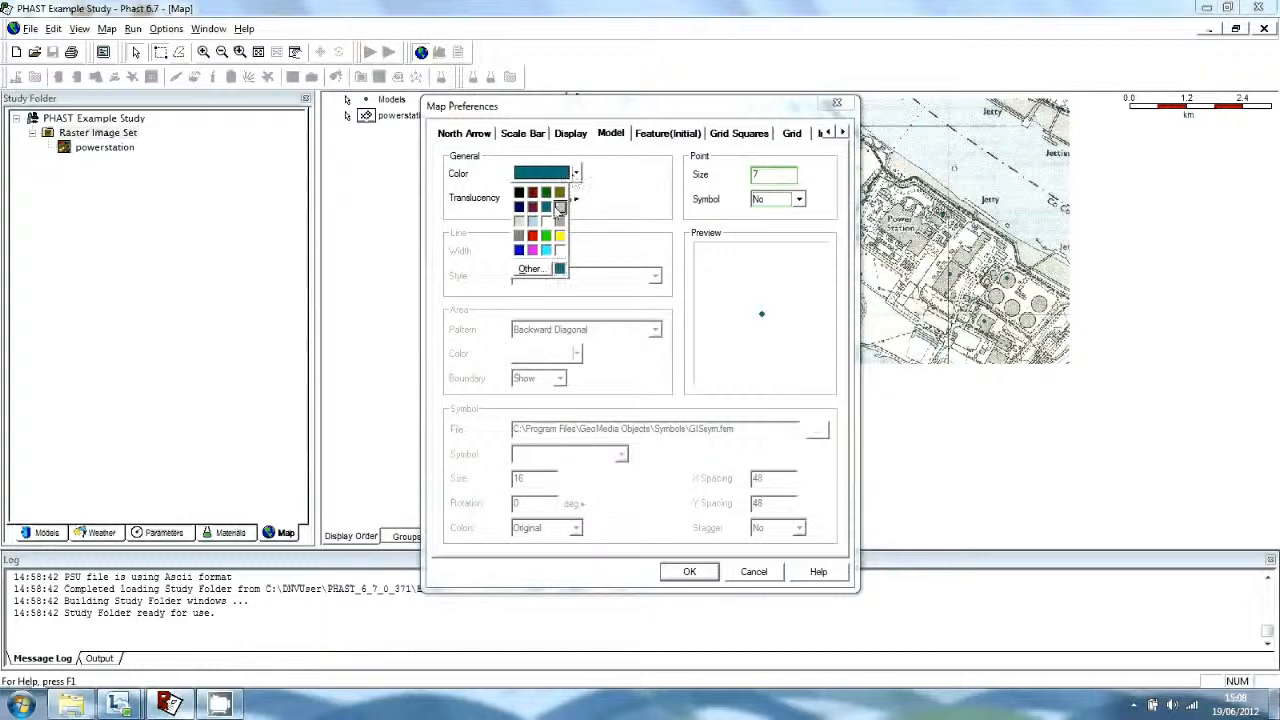
click(524, 212)
double_click(777, 175)
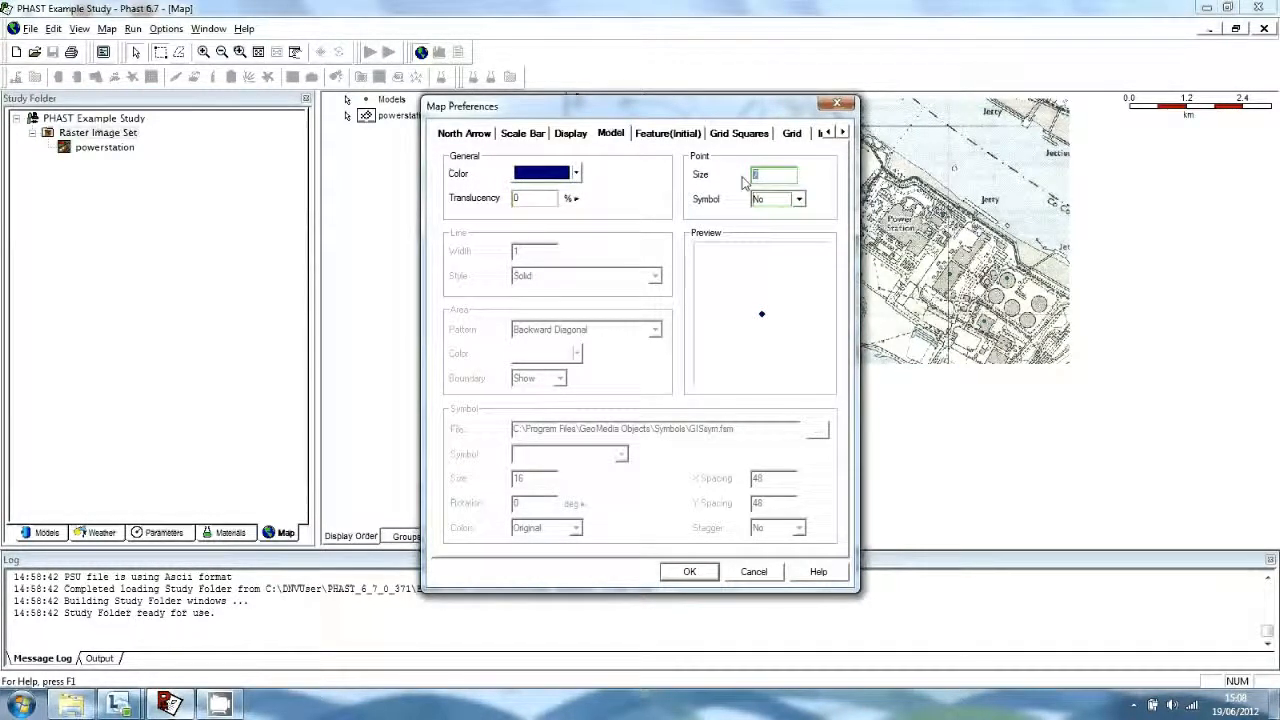
text(10)
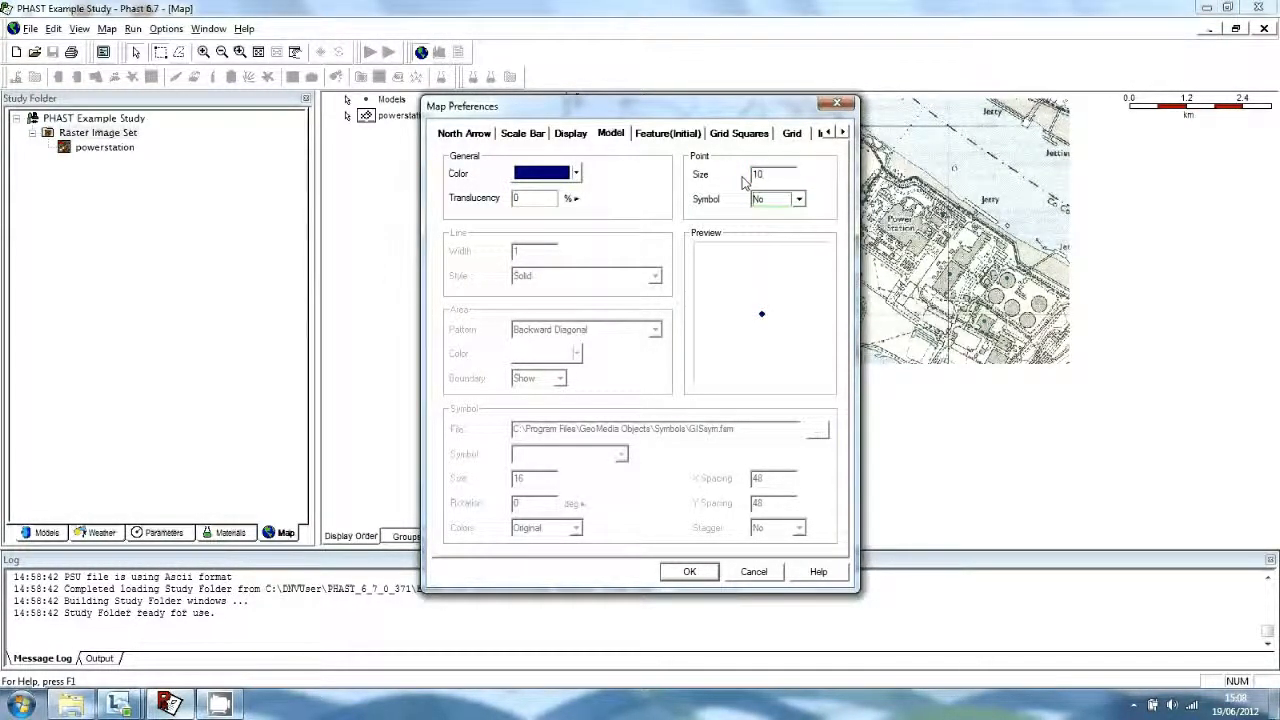
click(689, 571)
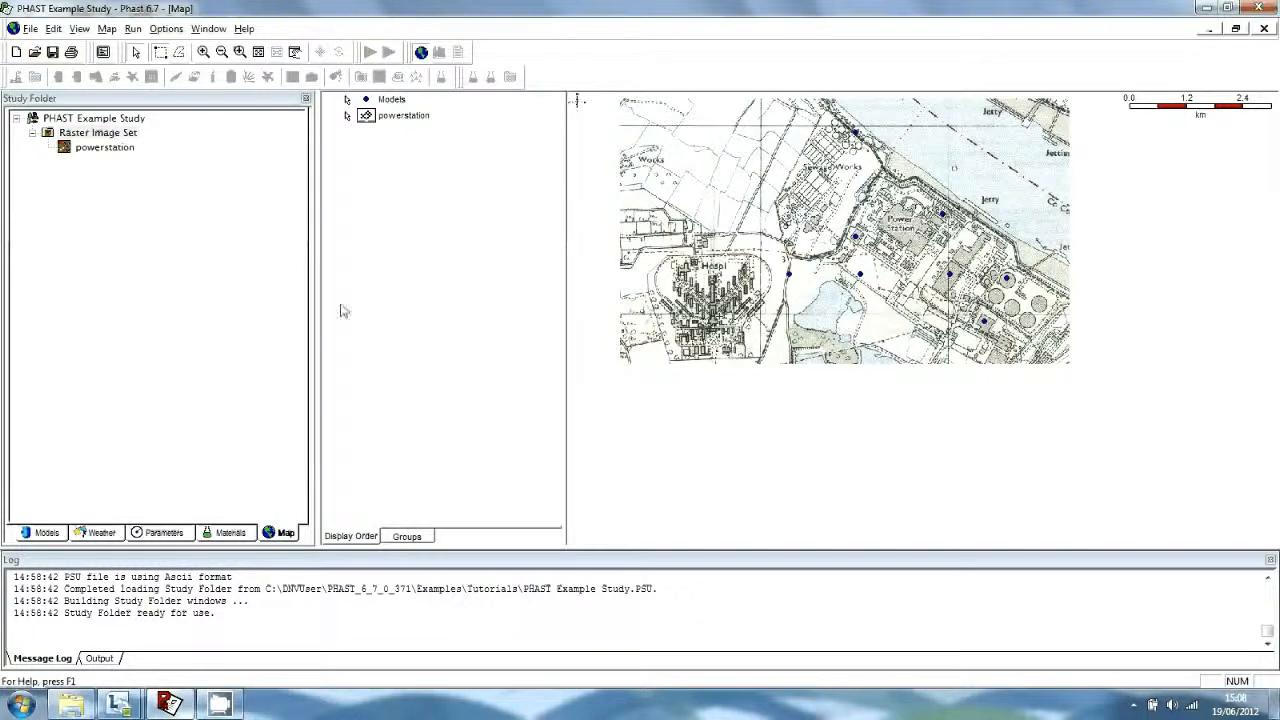
- Return to the study's models and show the model name labels on the map
click(47, 532)
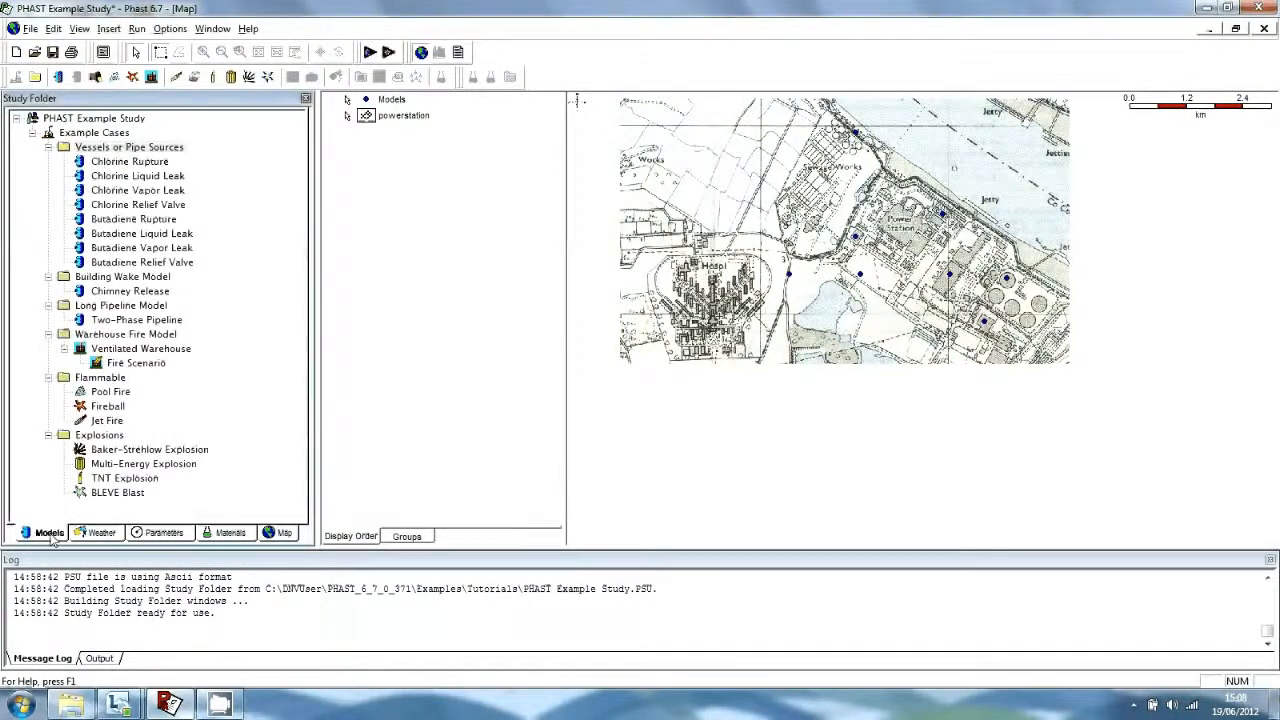
click(144, 176)
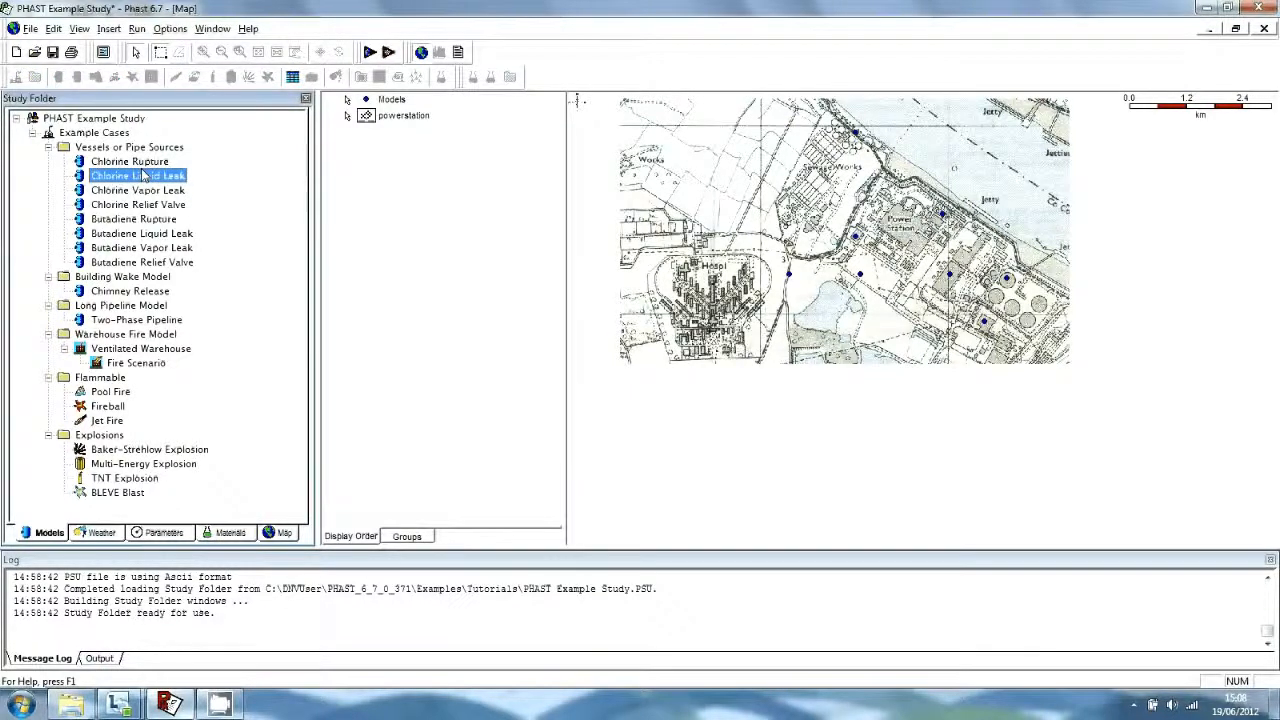
click(82, 30)
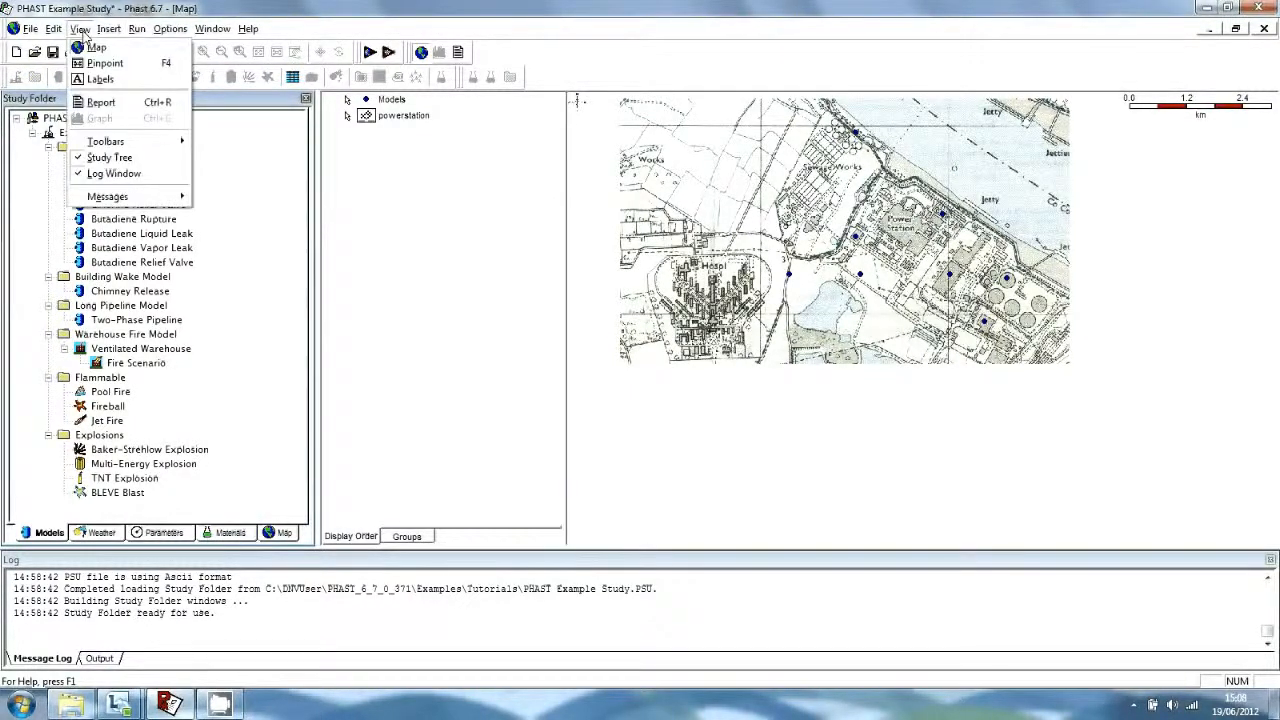
click(114, 80)
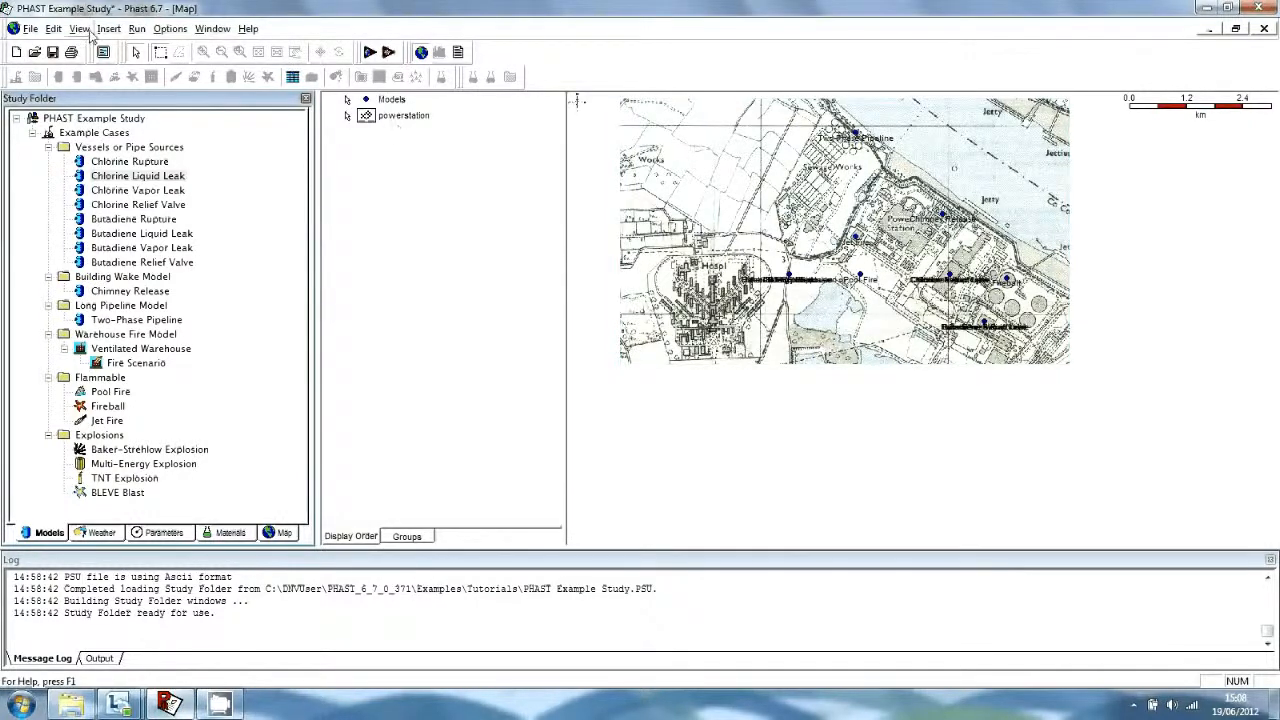
- Hide the model name labels on the map
click(53, 28)
mouse_move(80, 30)
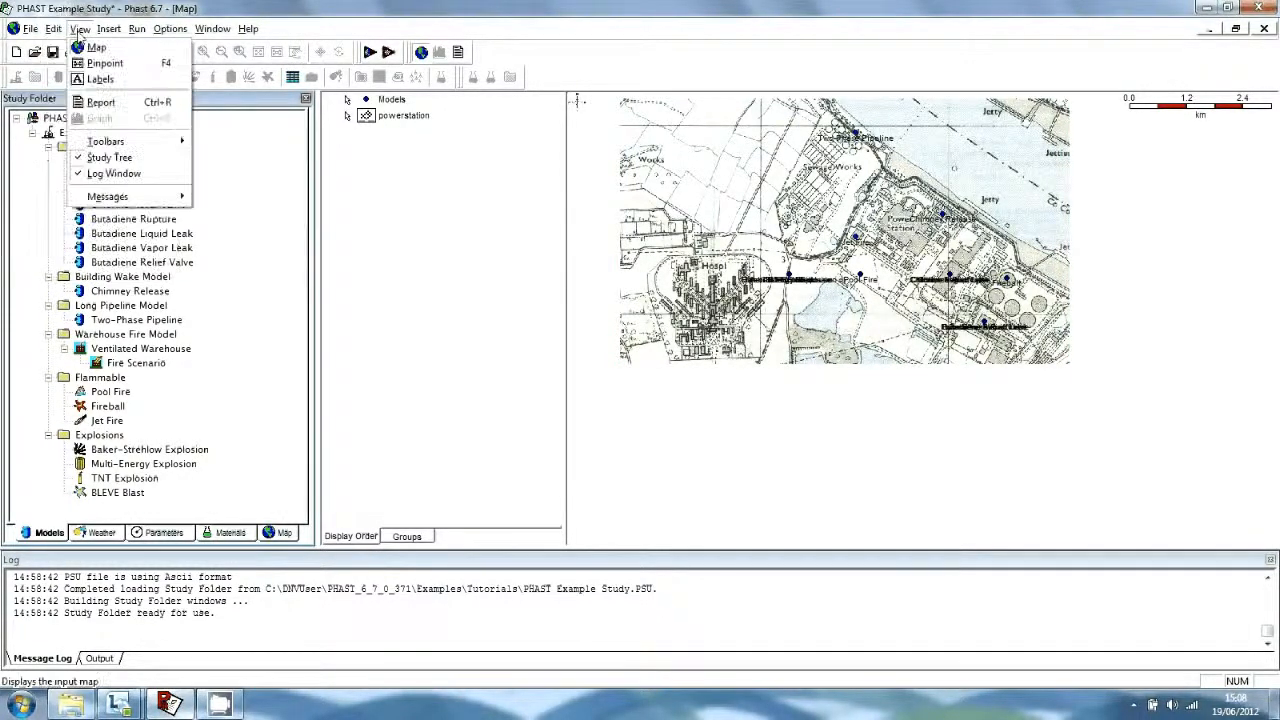
click(100, 79)
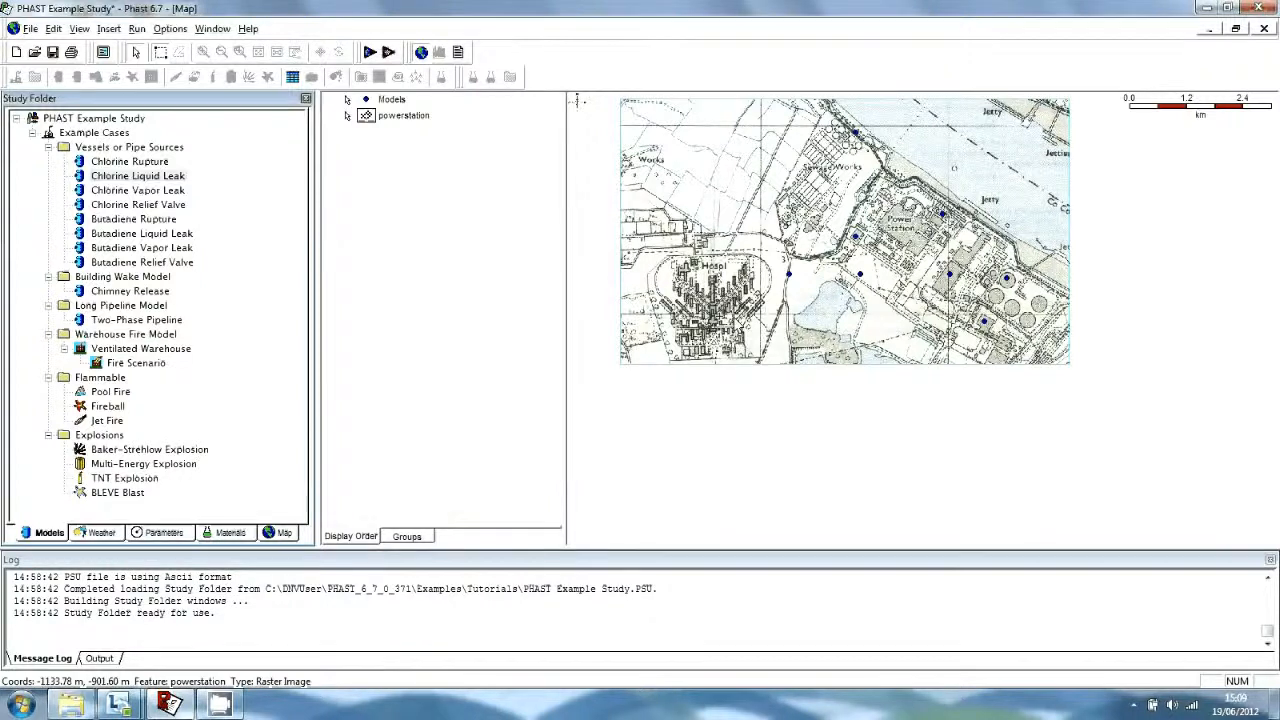
- Pinpoint the Chlorine Vapor Leak model on the map, and close all document windows
click(139, 191)
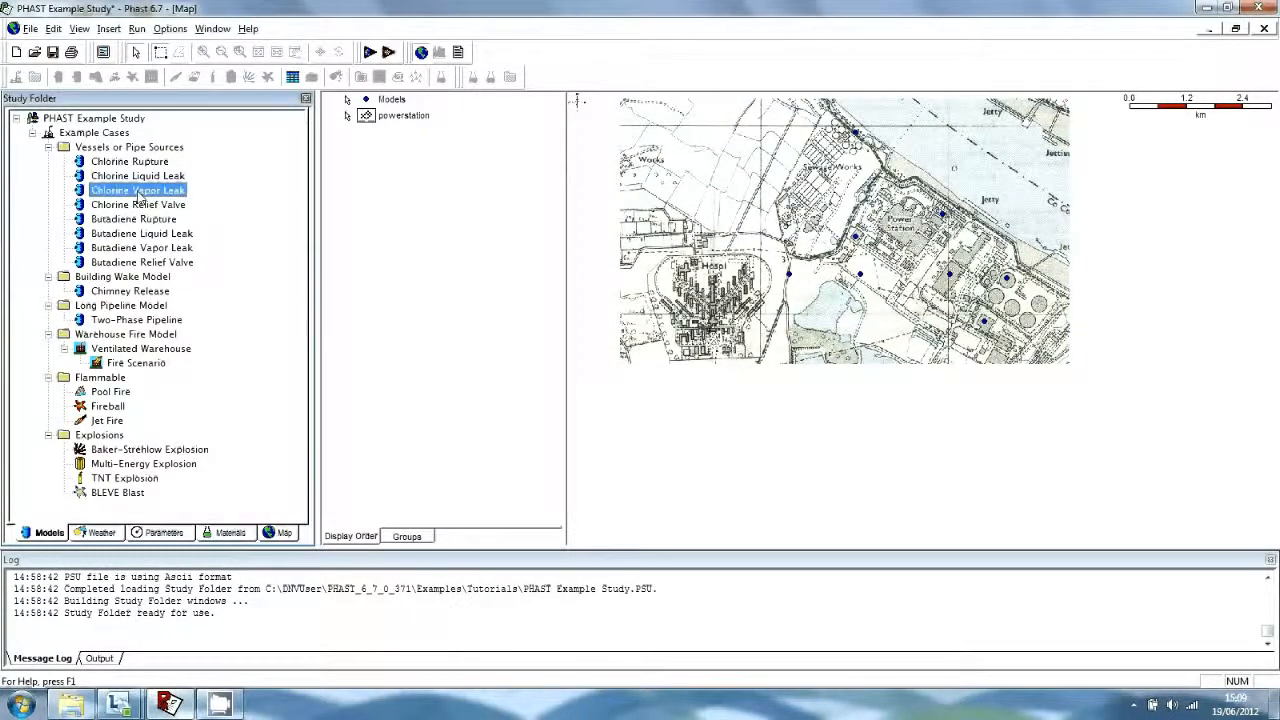
click(90, 29)
click(118, 66)
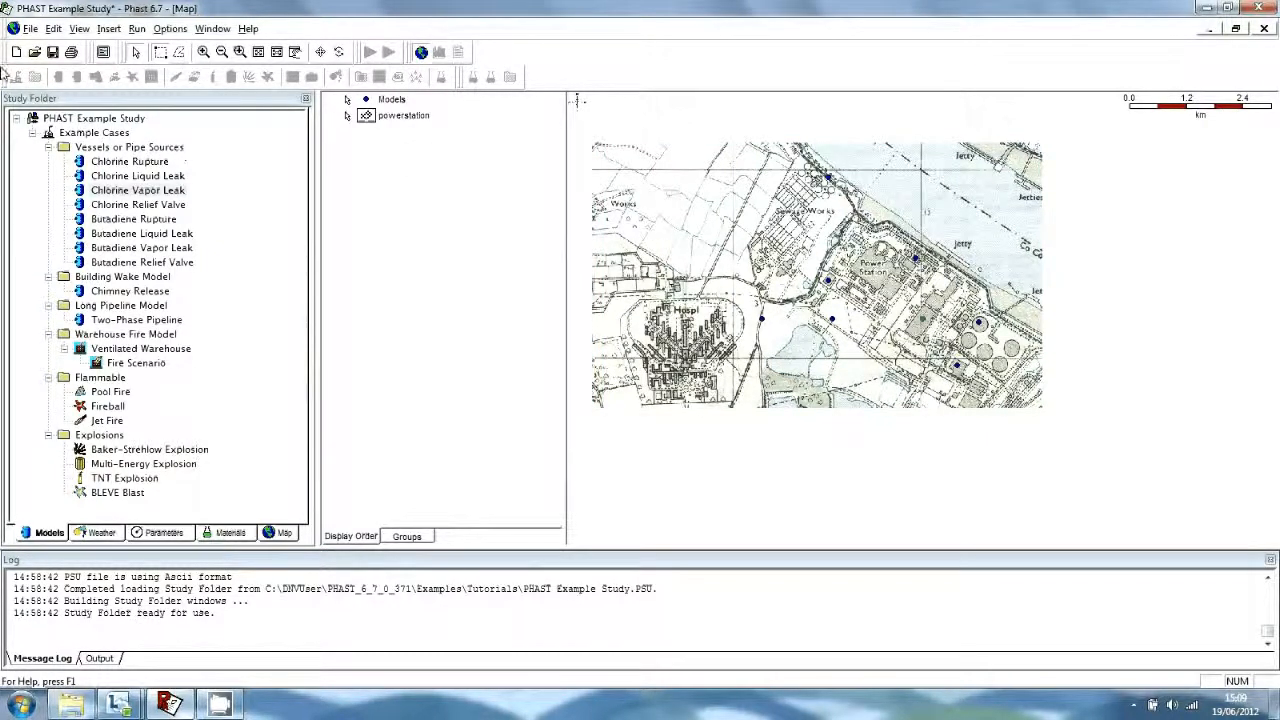
click(214, 29)
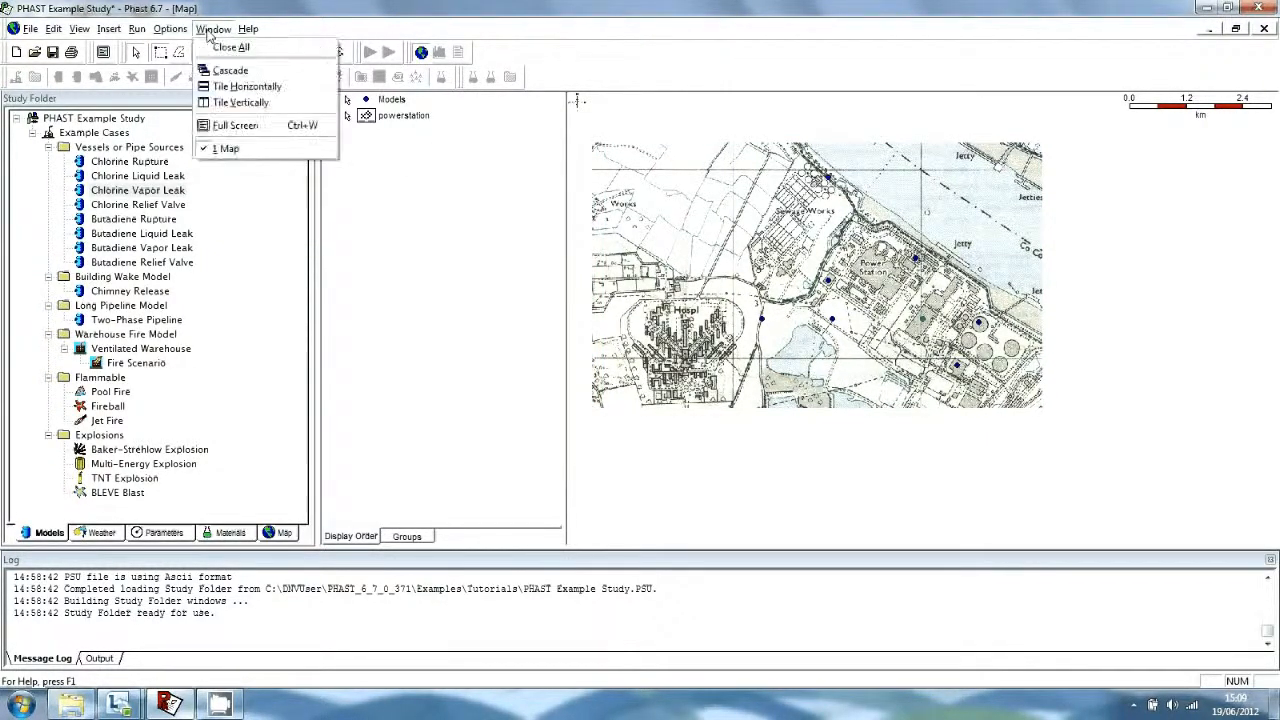
click(238, 50)
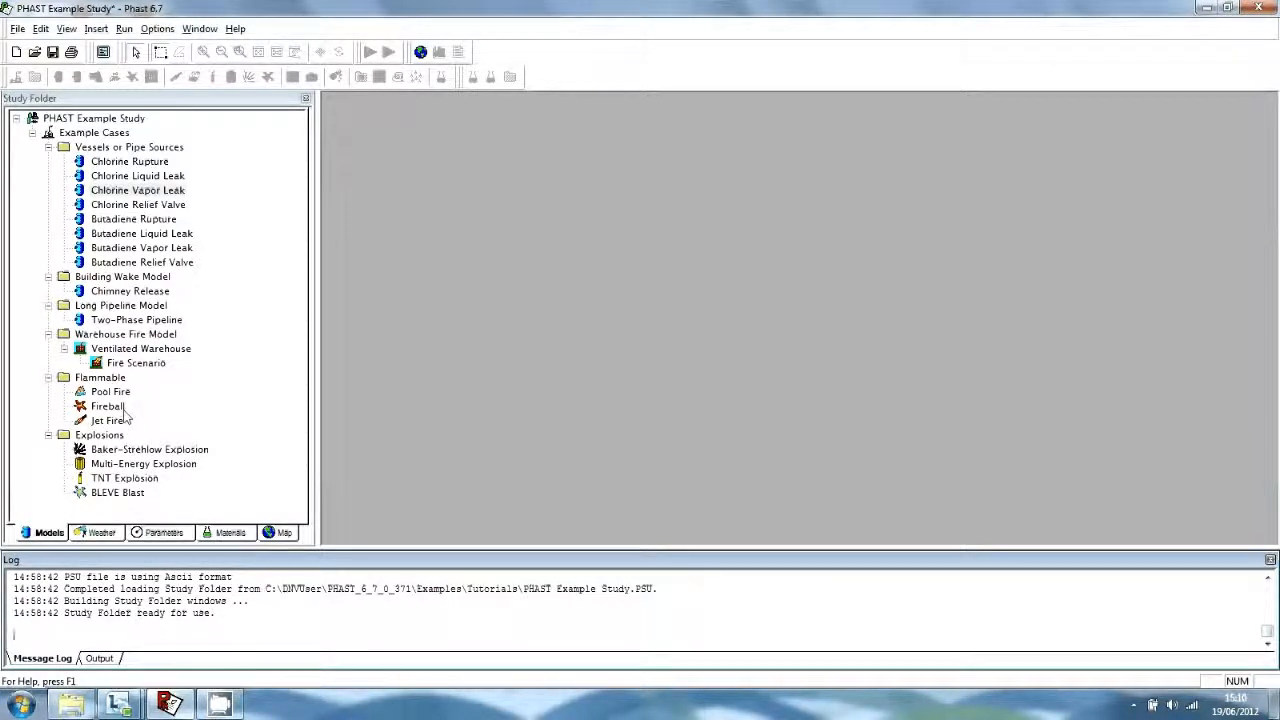
- Review the Chlorine Rupture model's material input data and its help, and close the model without changes
double_click(130, 161)
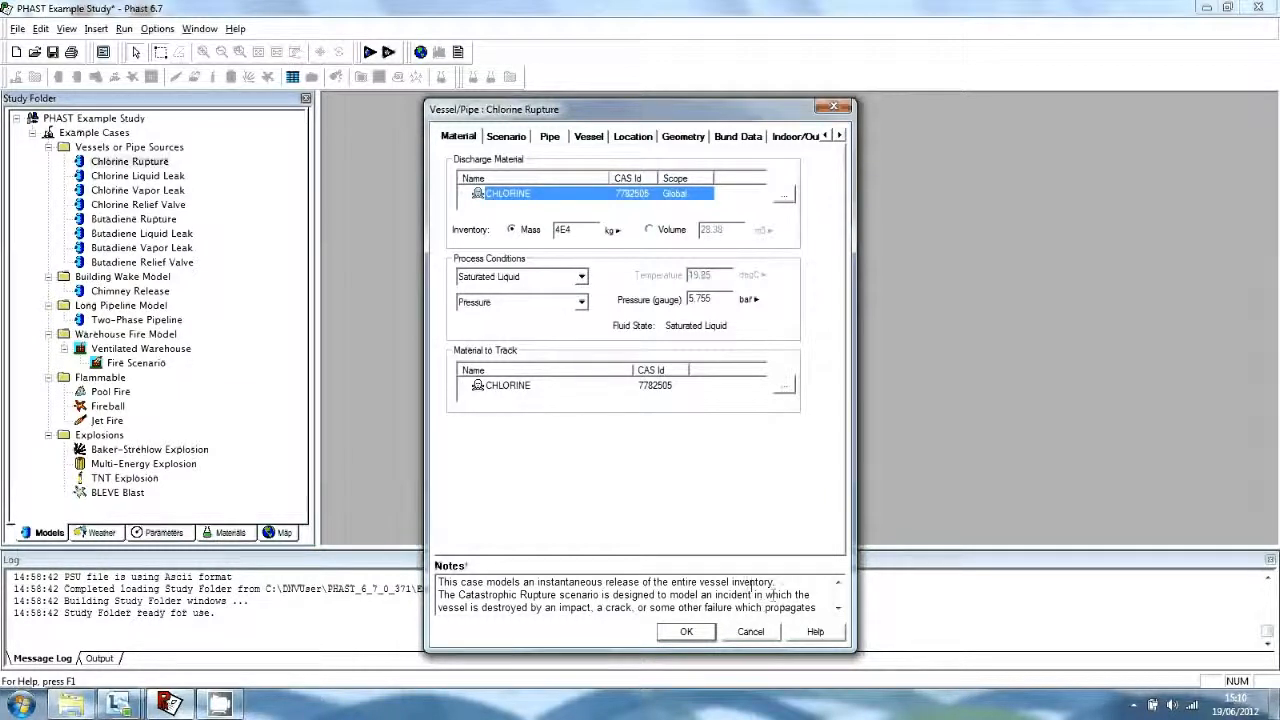
click(816, 632)
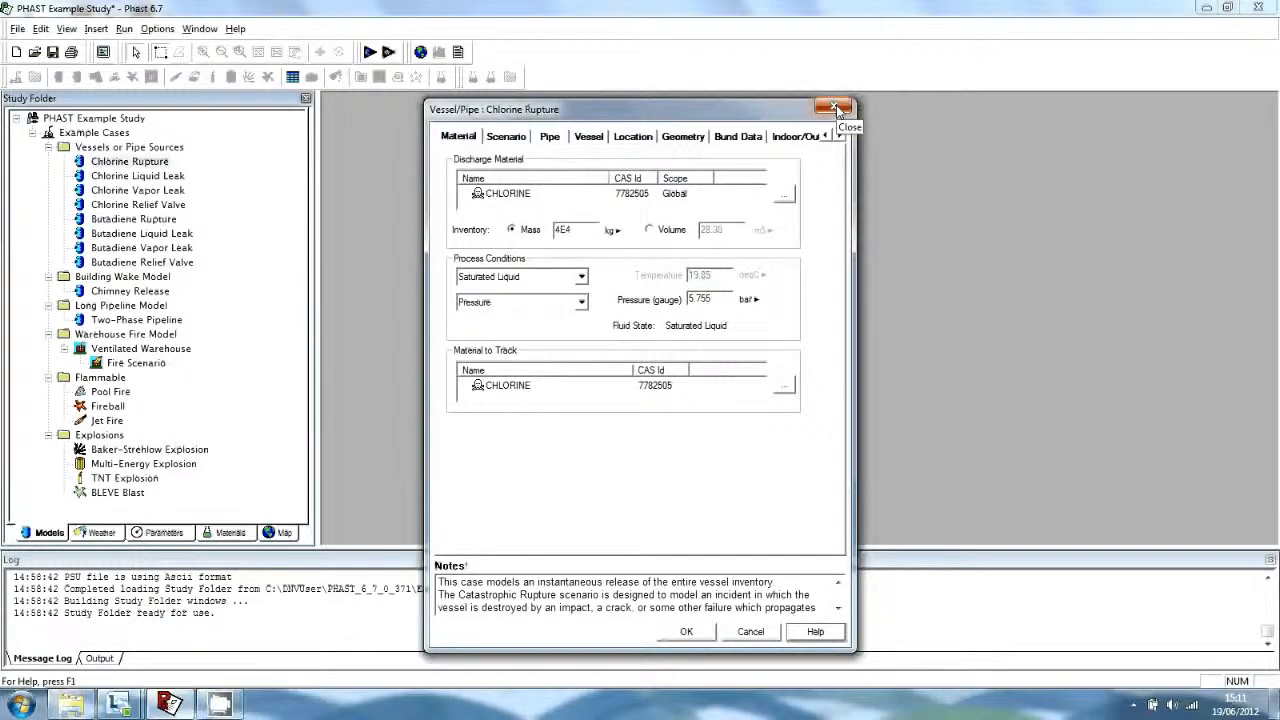
click(836, 107)
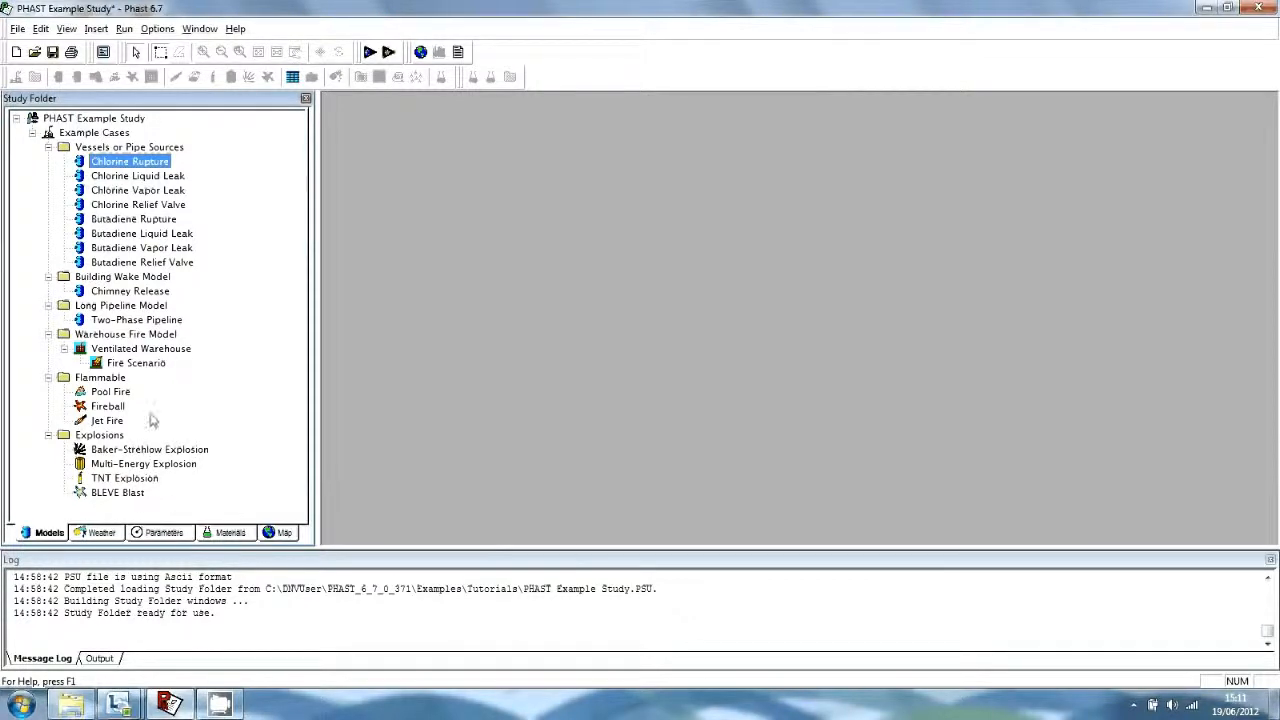
- Run the consequence calculations for all models under Example Cases
click(100, 134)
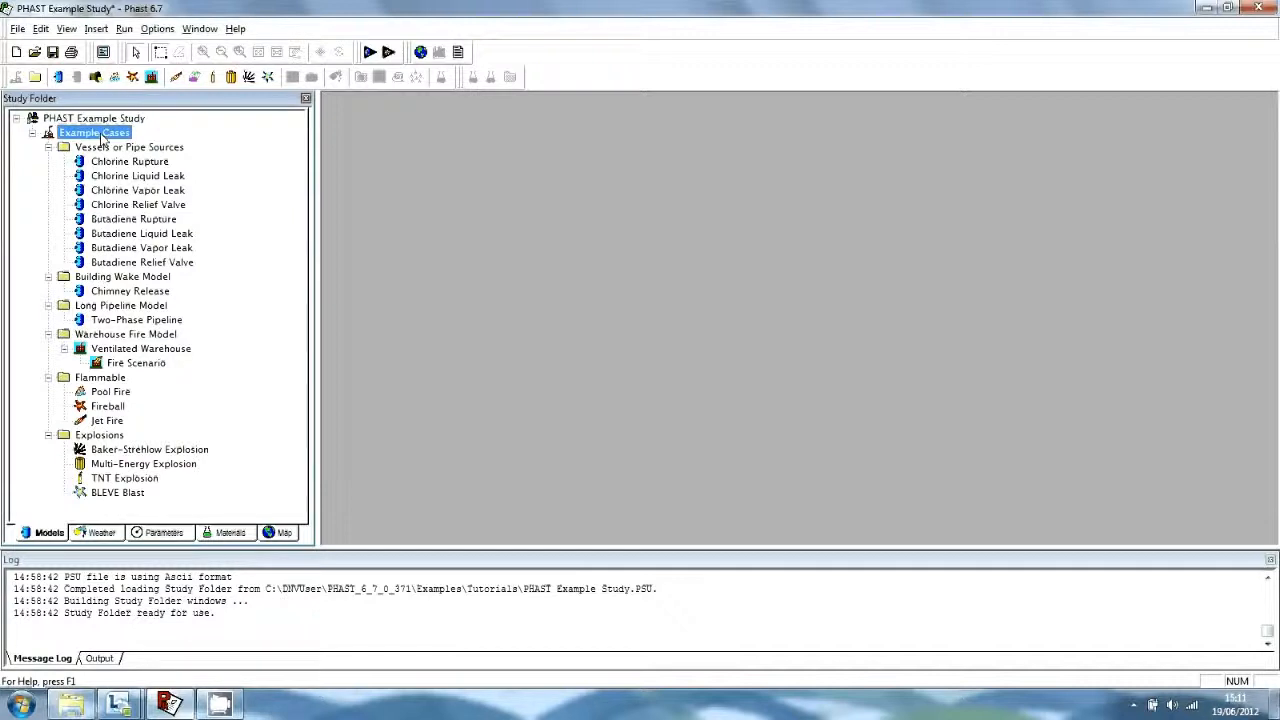
click(123, 30)
click(150, 46)
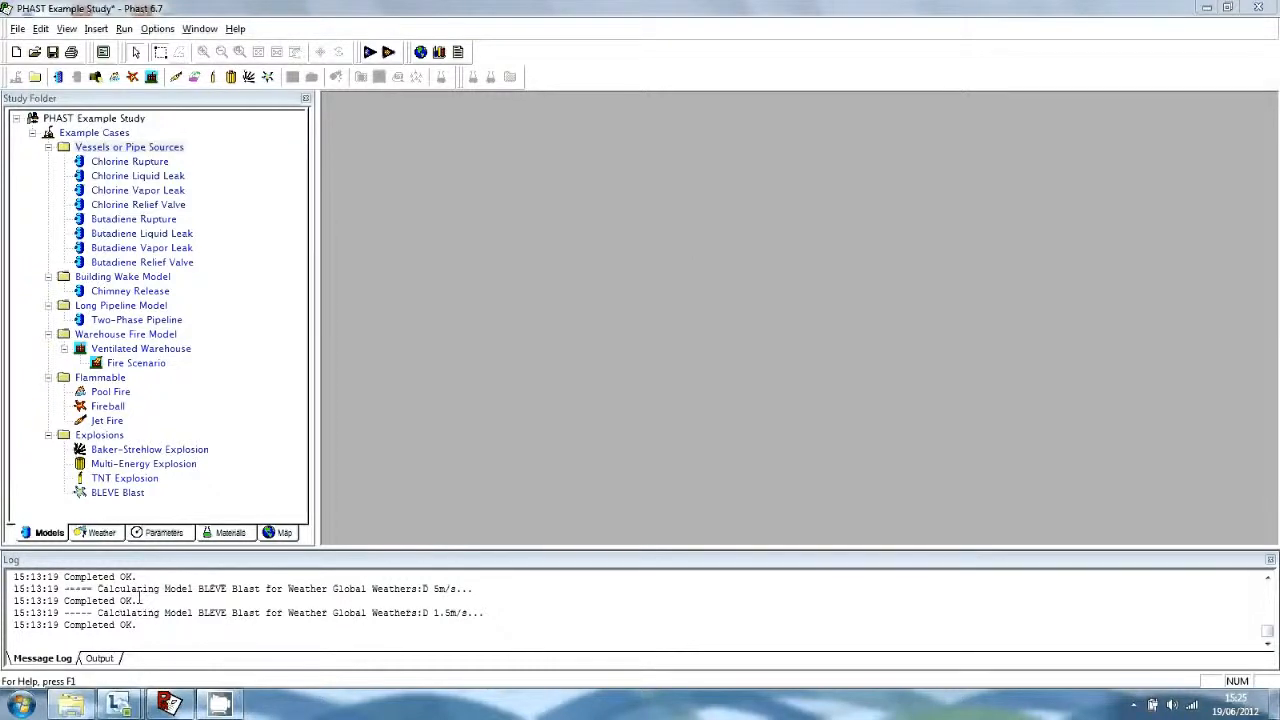
- Graph the results of the Vessels or Pipe Sources models for the F 1.5m/s weather
click(145, 150)
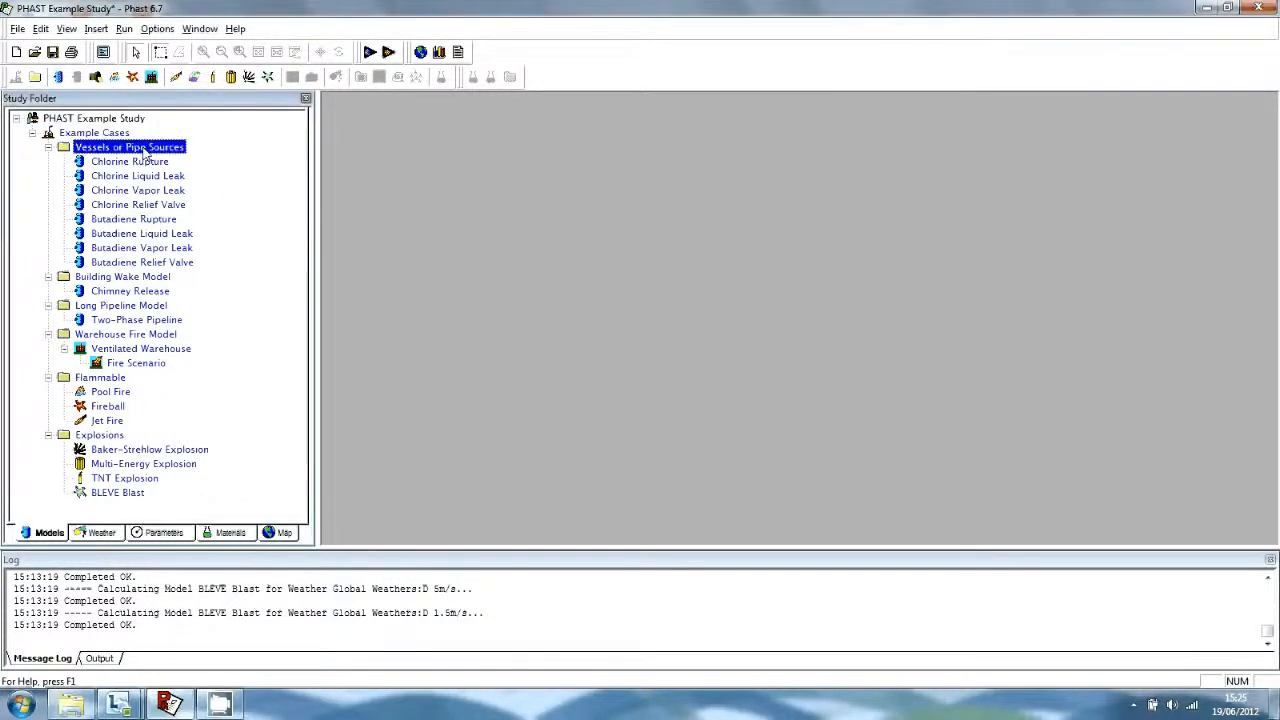
click(214, 155)
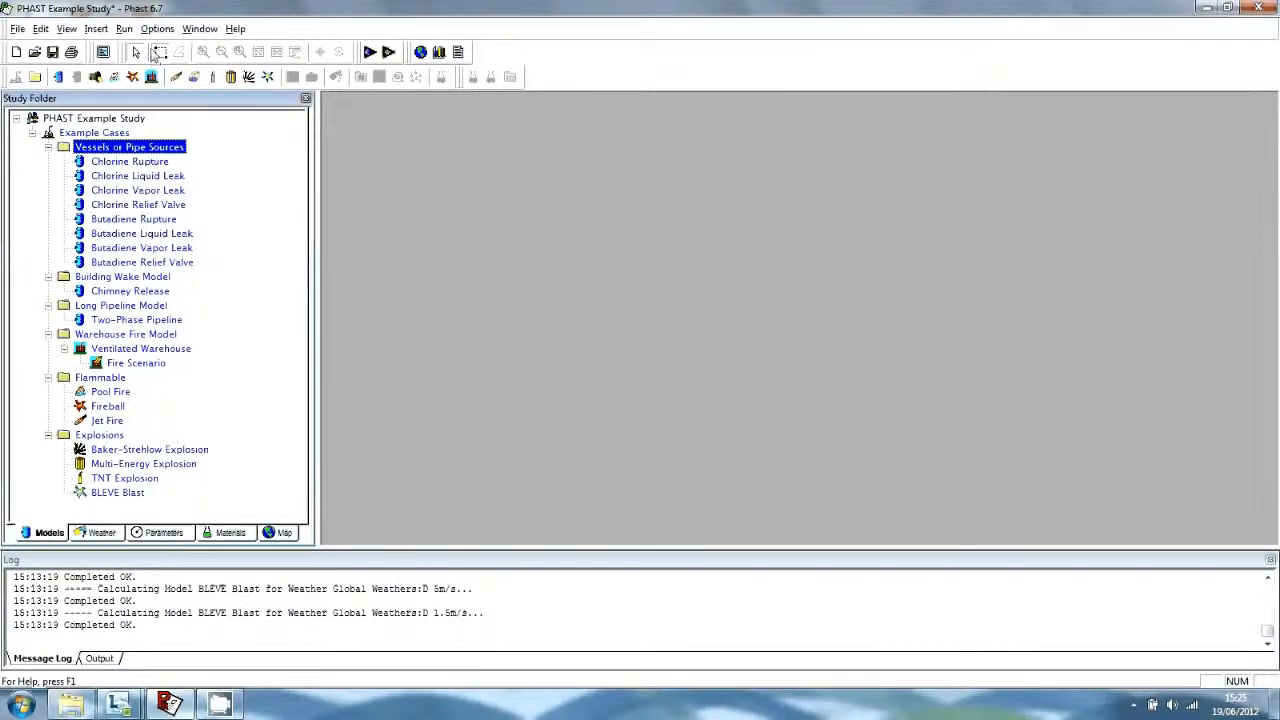
click(66, 28)
mouse_move(96, 28)
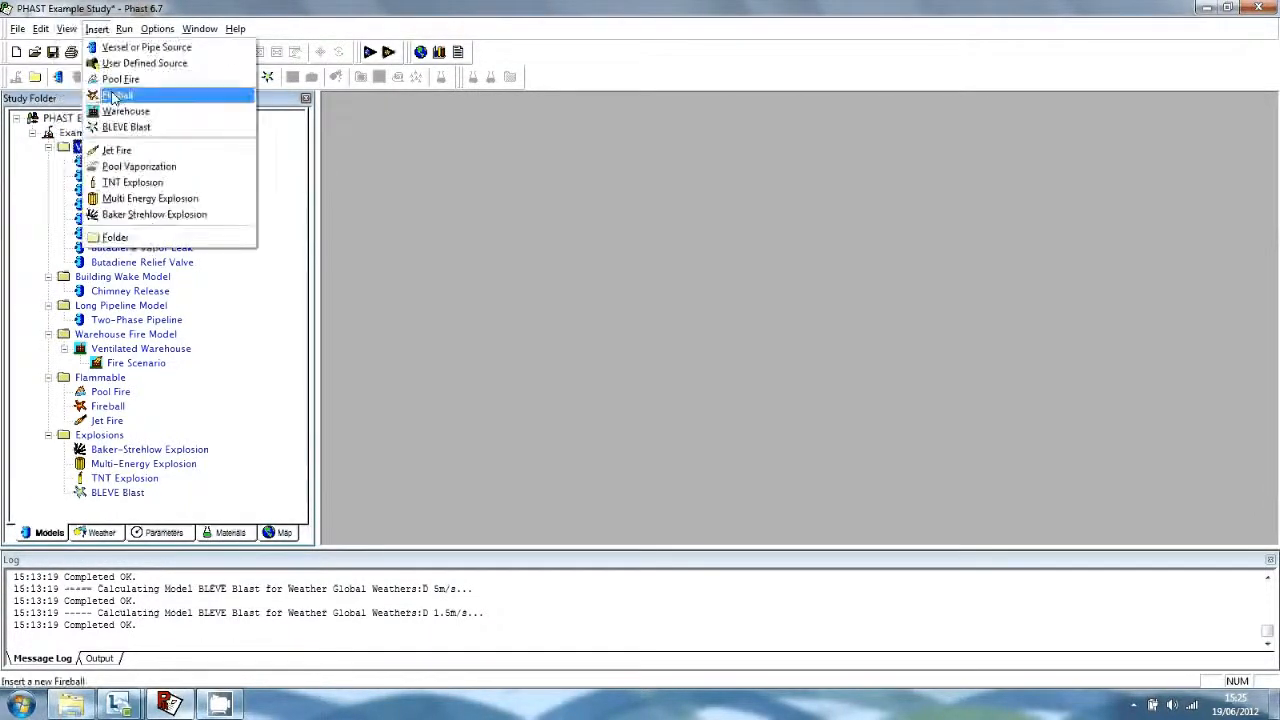
click(100, 119)
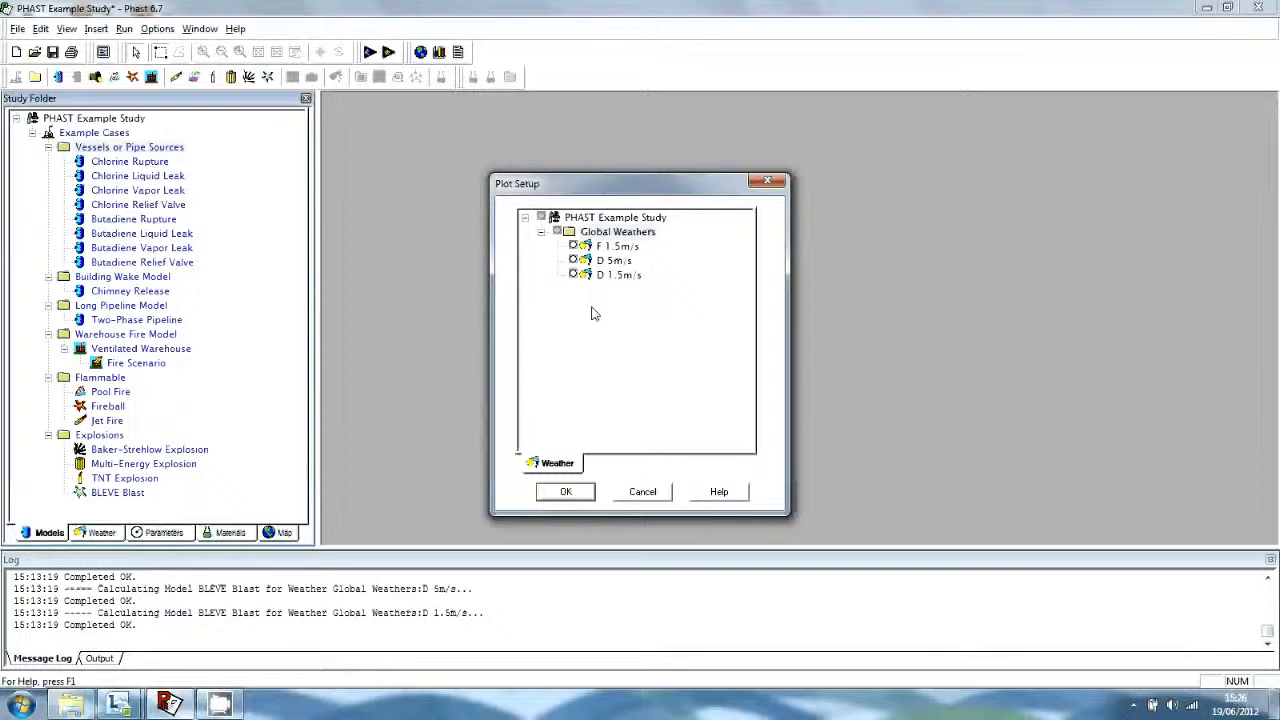
click(573, 245)
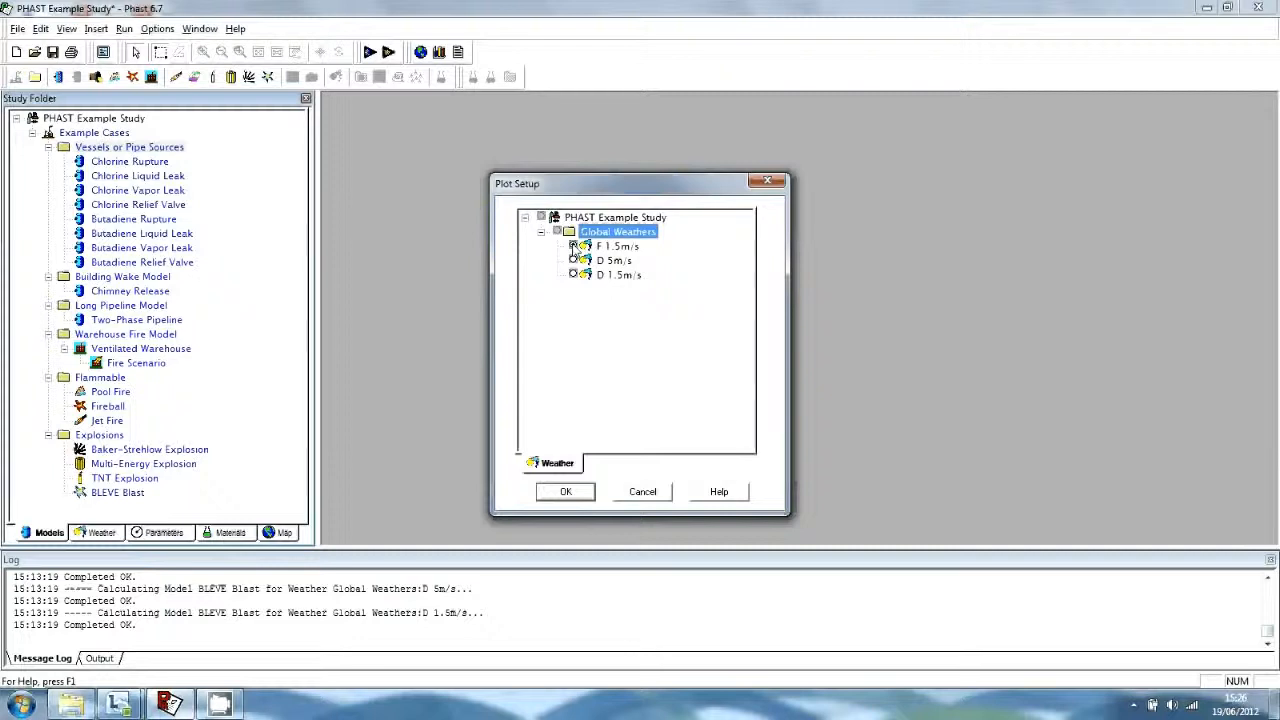
click(562, 495)
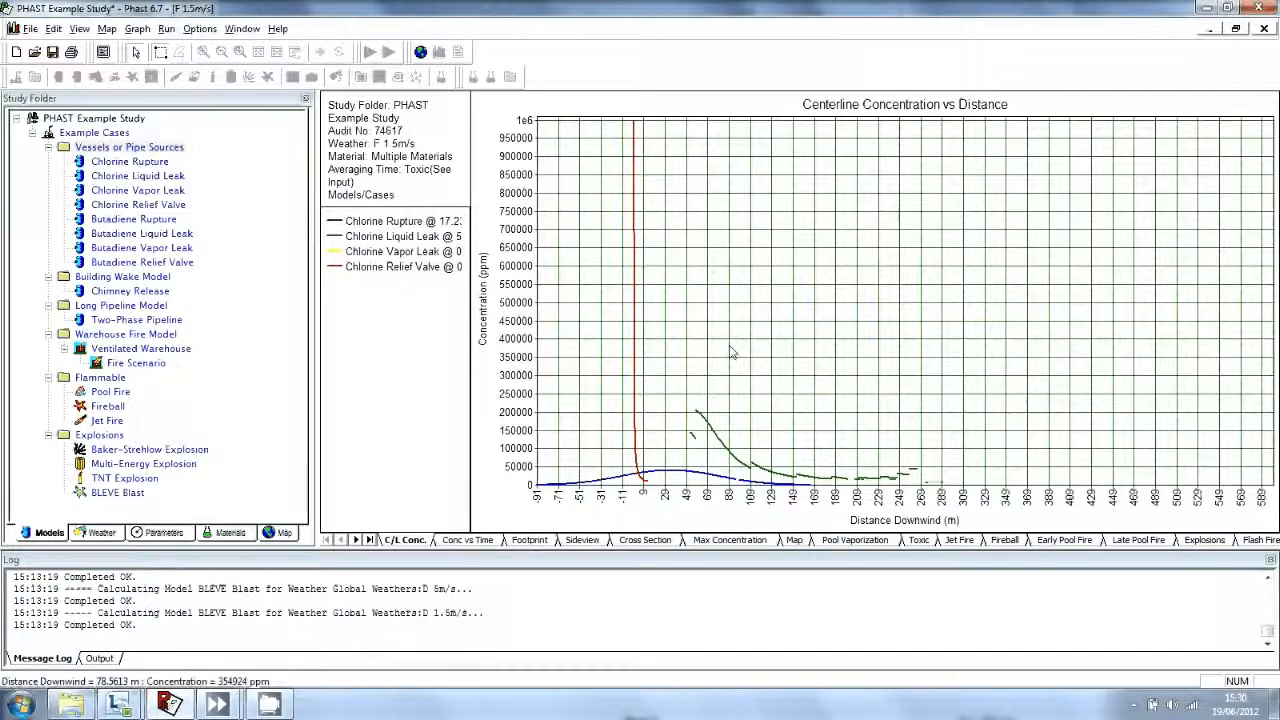
- Review the averaging time options in the centerline concentration graph's properties, and cancel without applying changes
right_click(714, 293)
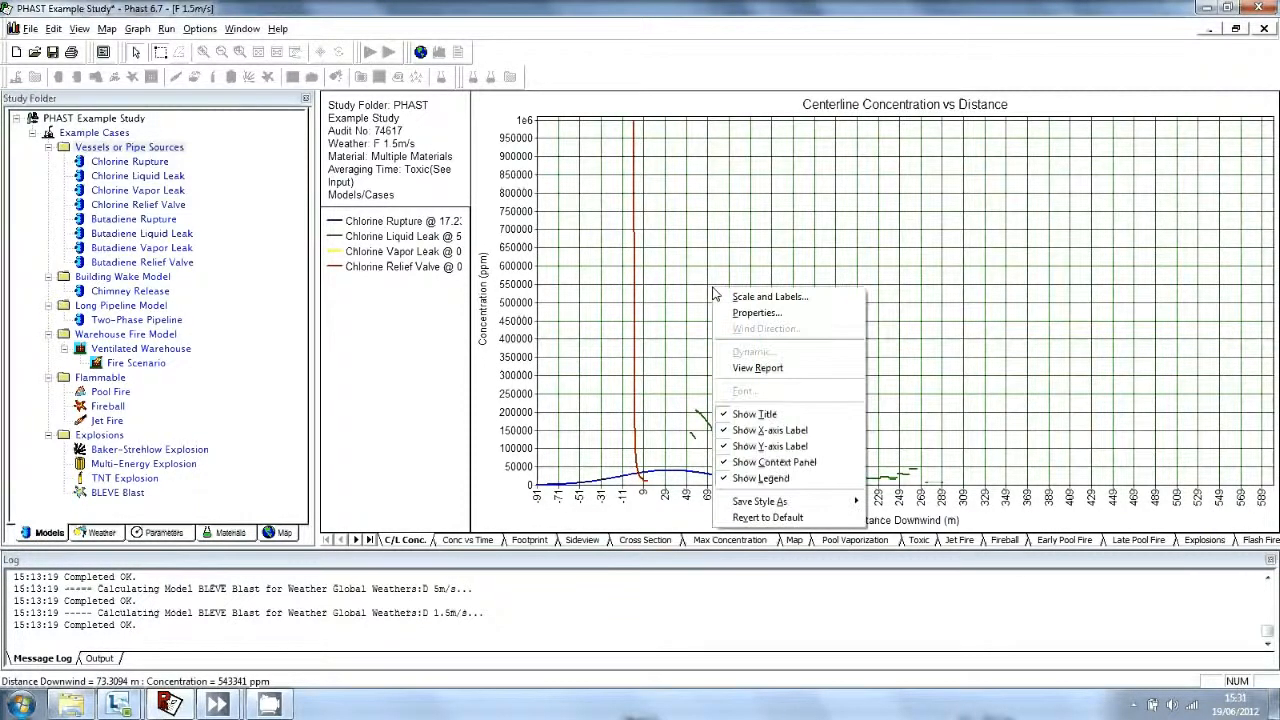
click(772, 313)
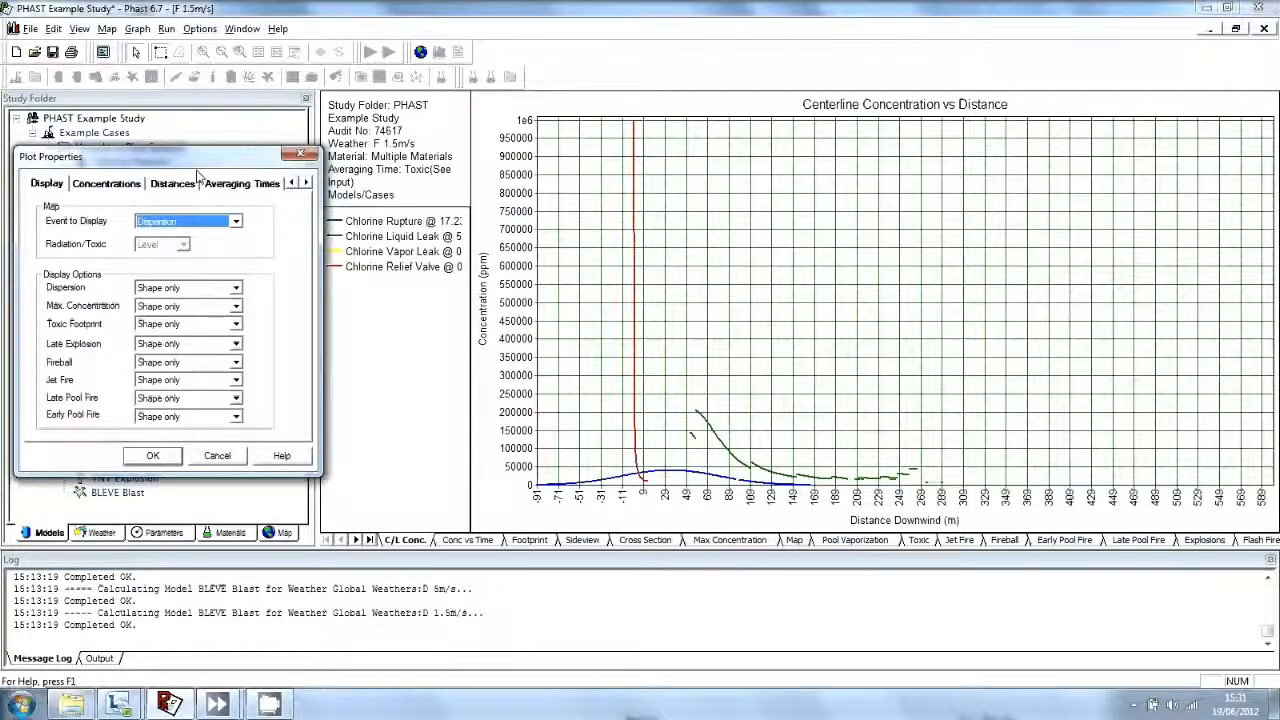
click(229, 190)
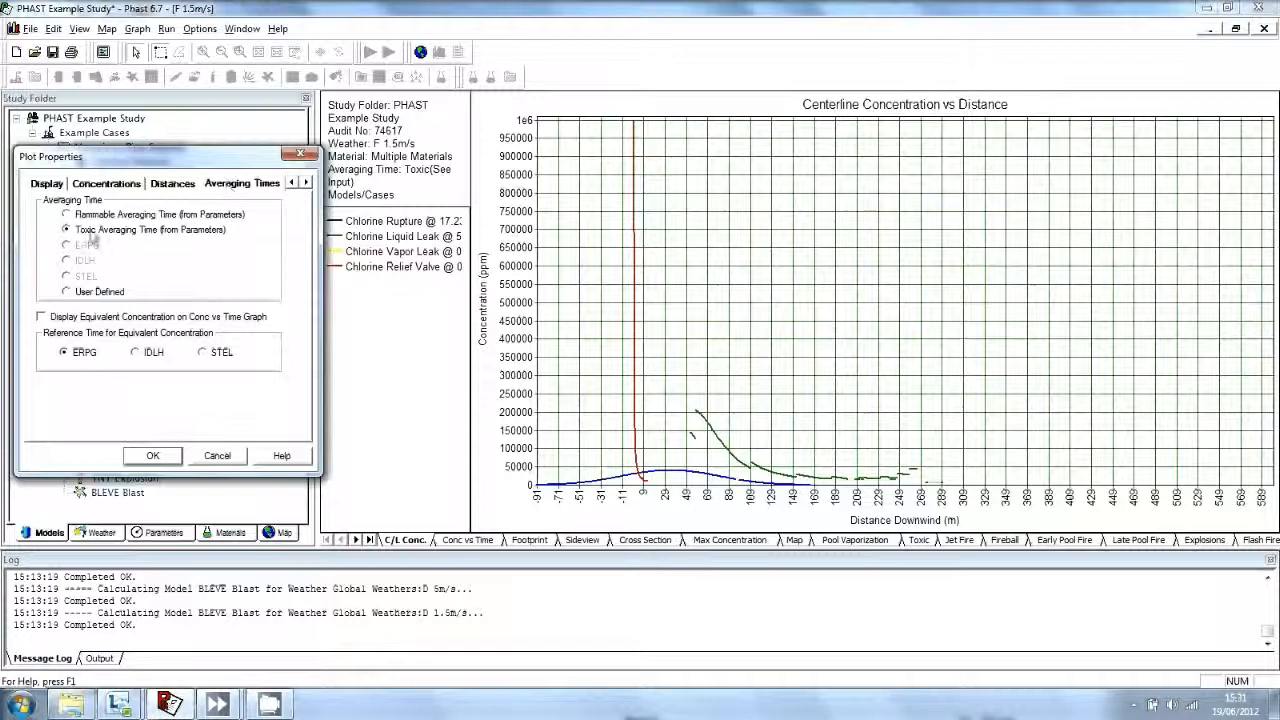
click(68, 215)
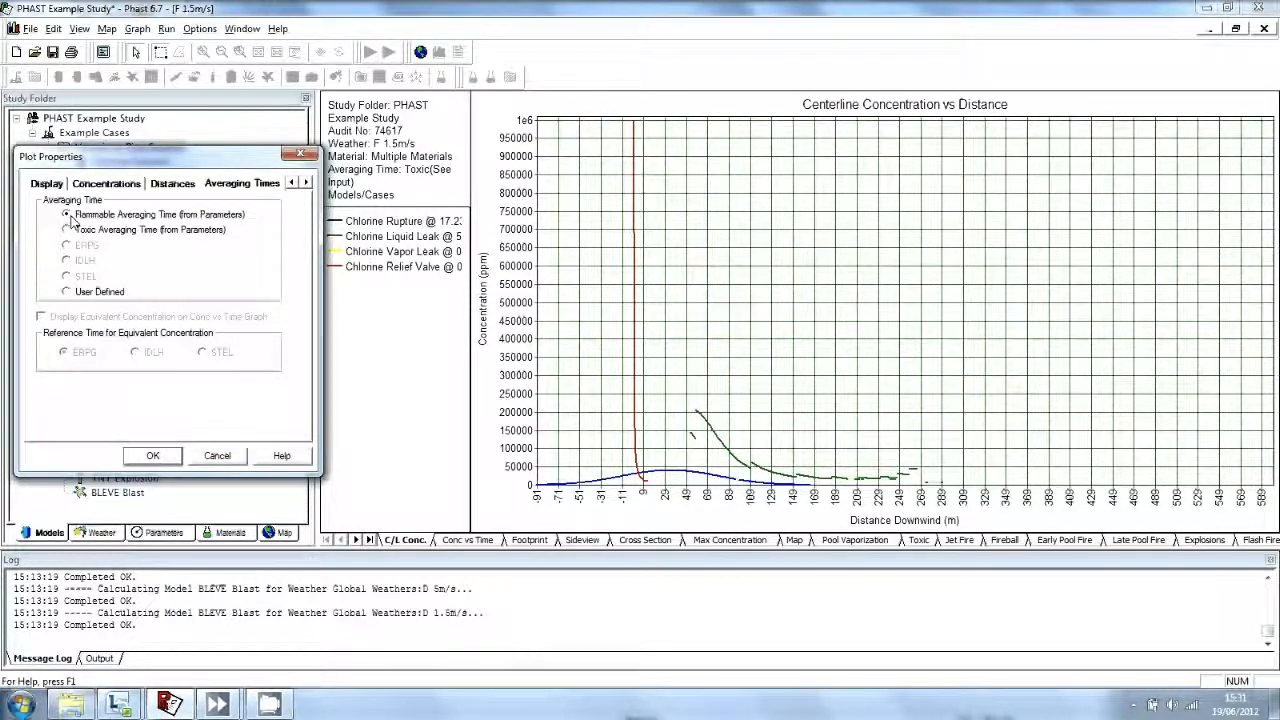
click(217, 456)
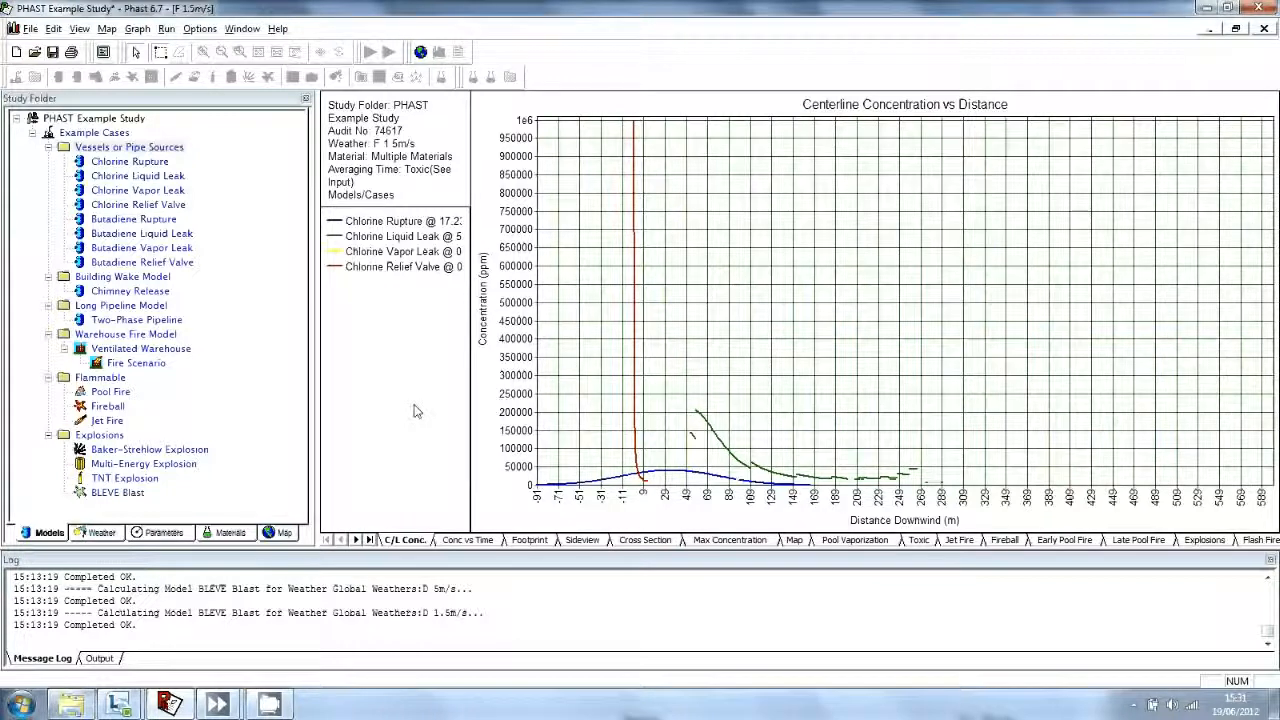
- Show the cloud footprint results on the map and set their height above ground to 10 m
click(797, 544)
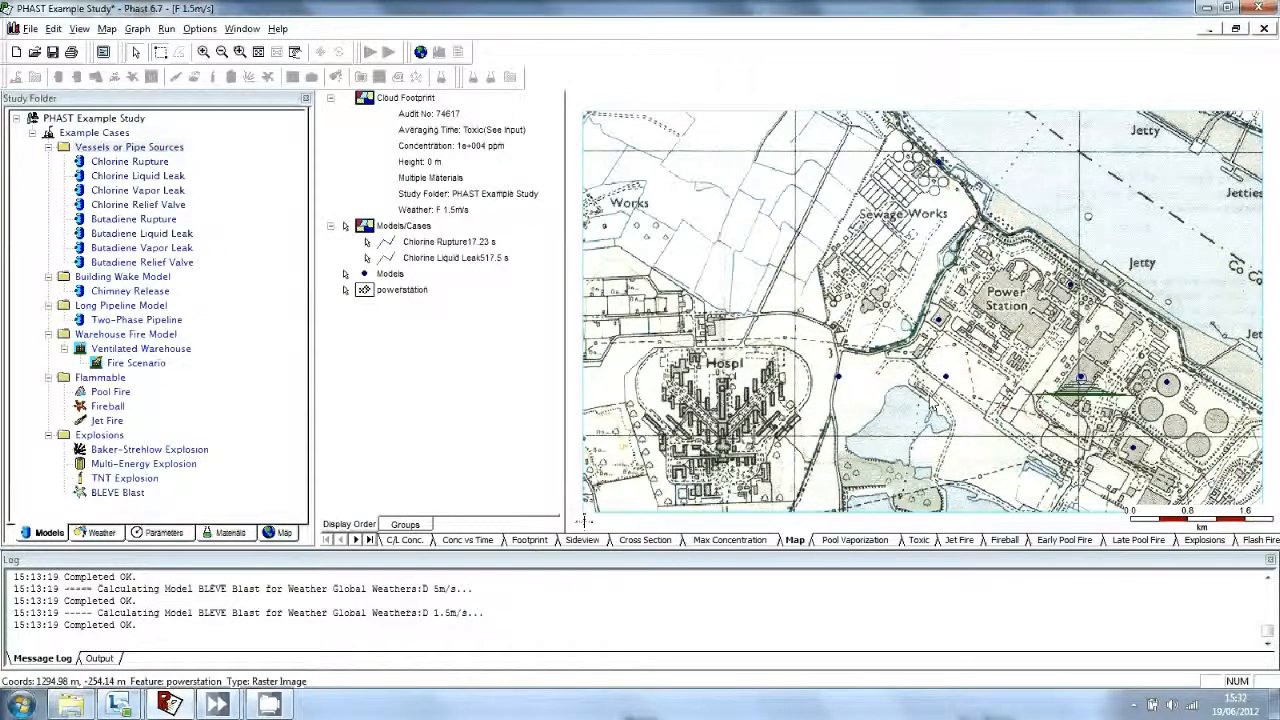
right_click(856, 271)
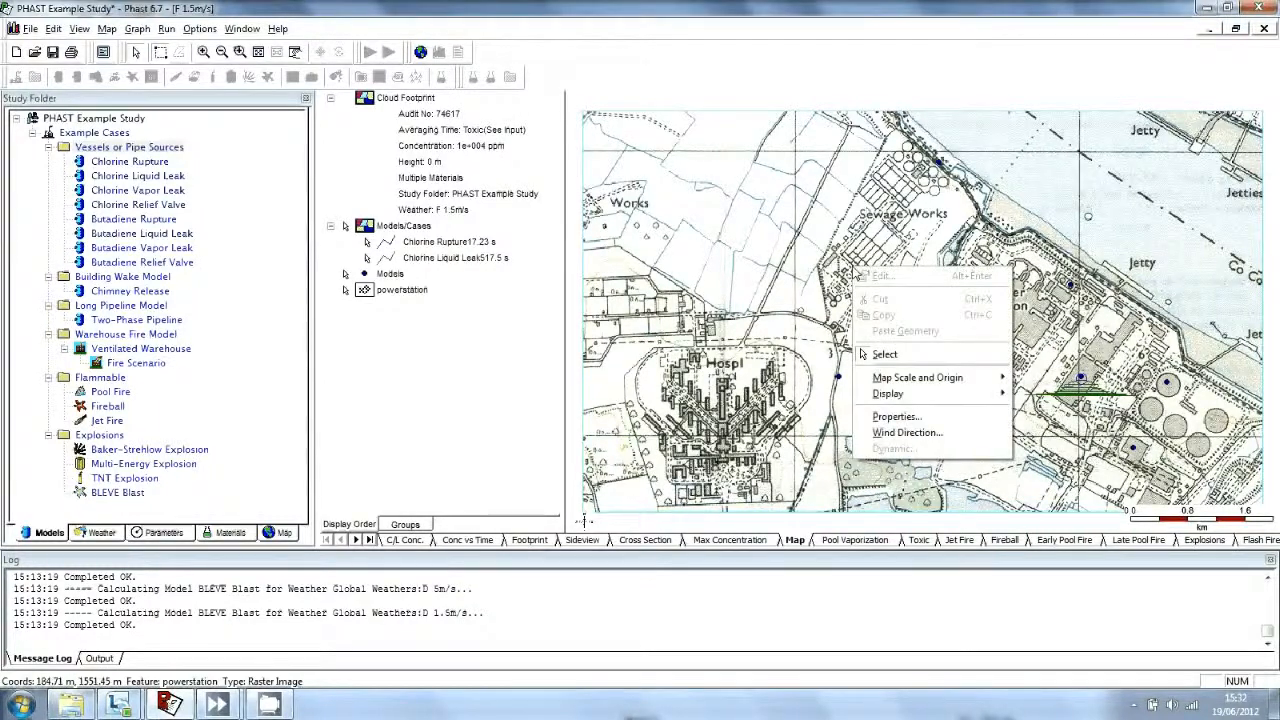
click(896, 416)
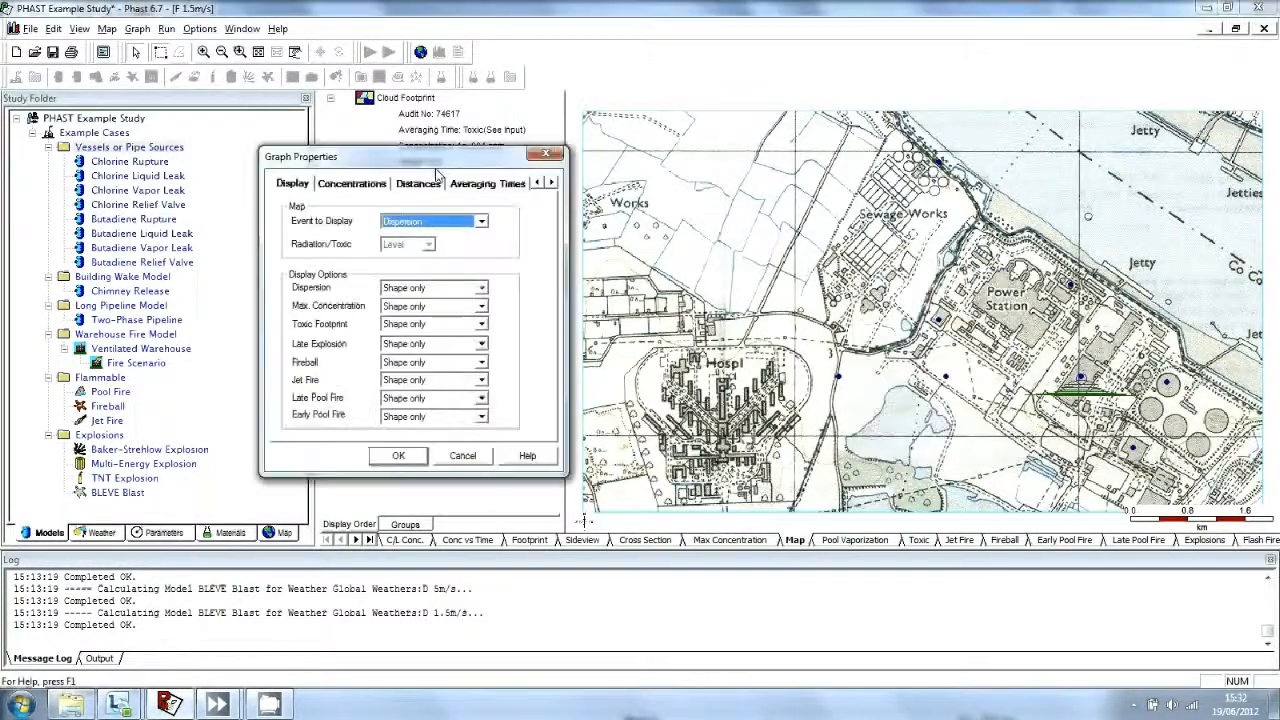
click(433, 182)
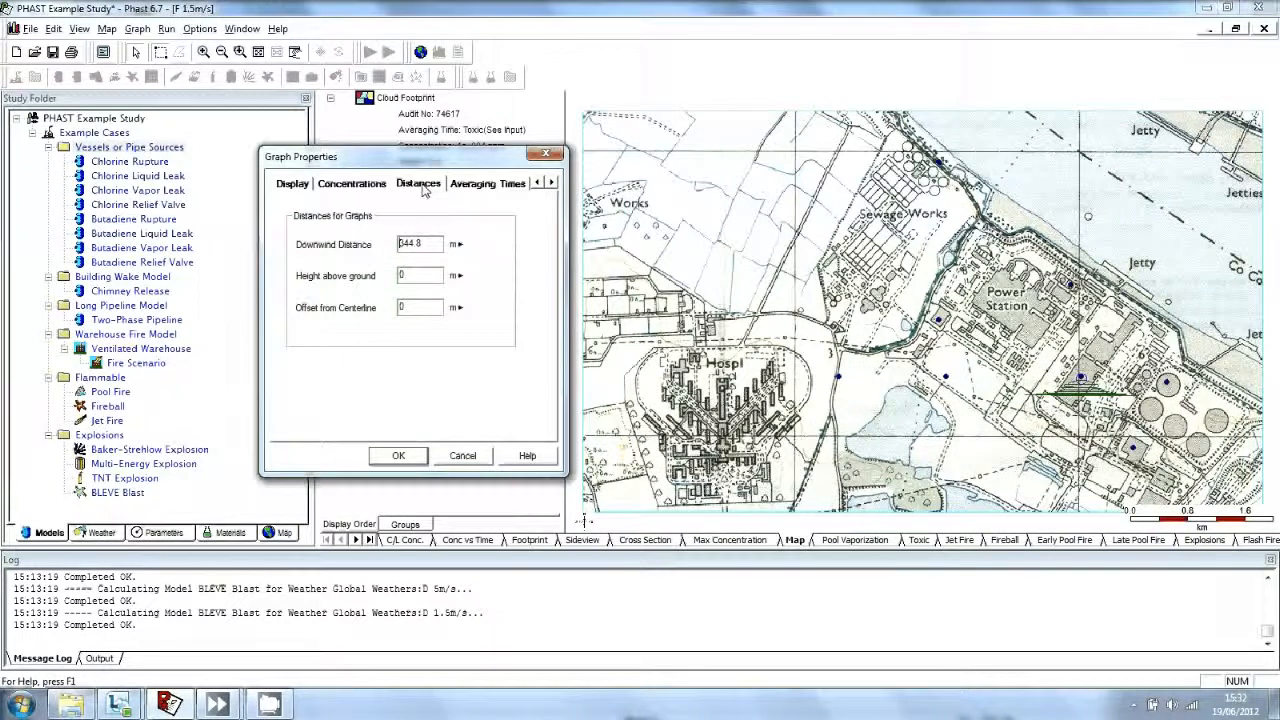
click(422, 274)
key(BackSpace)
text(1.5)
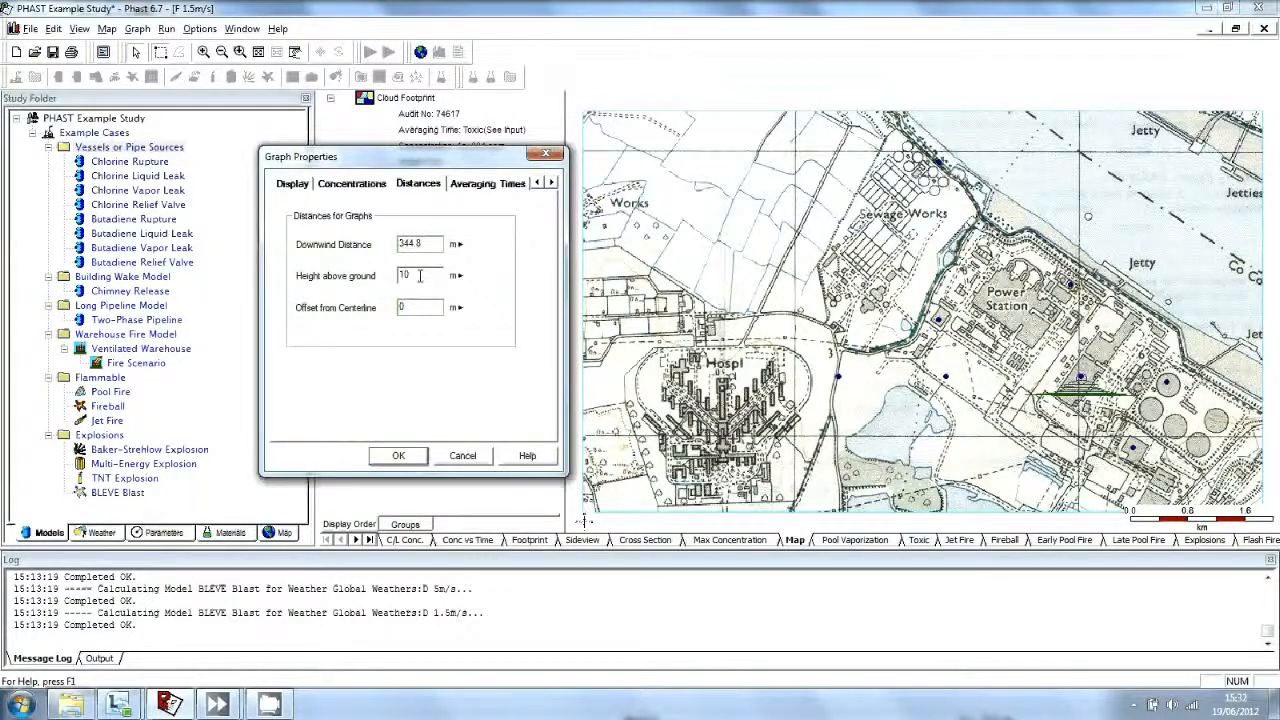
key(Return)
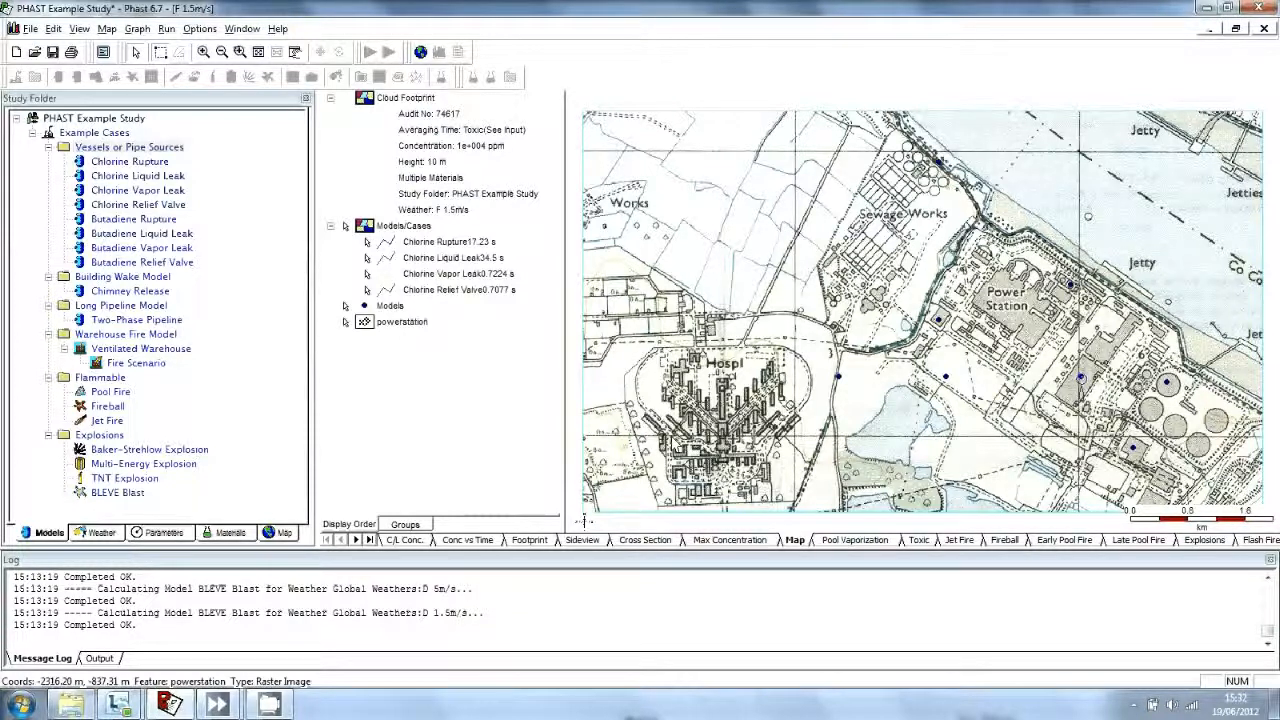
- Set the map to display the Outdoor Toxic event as Lethality
right_click(617, 277)
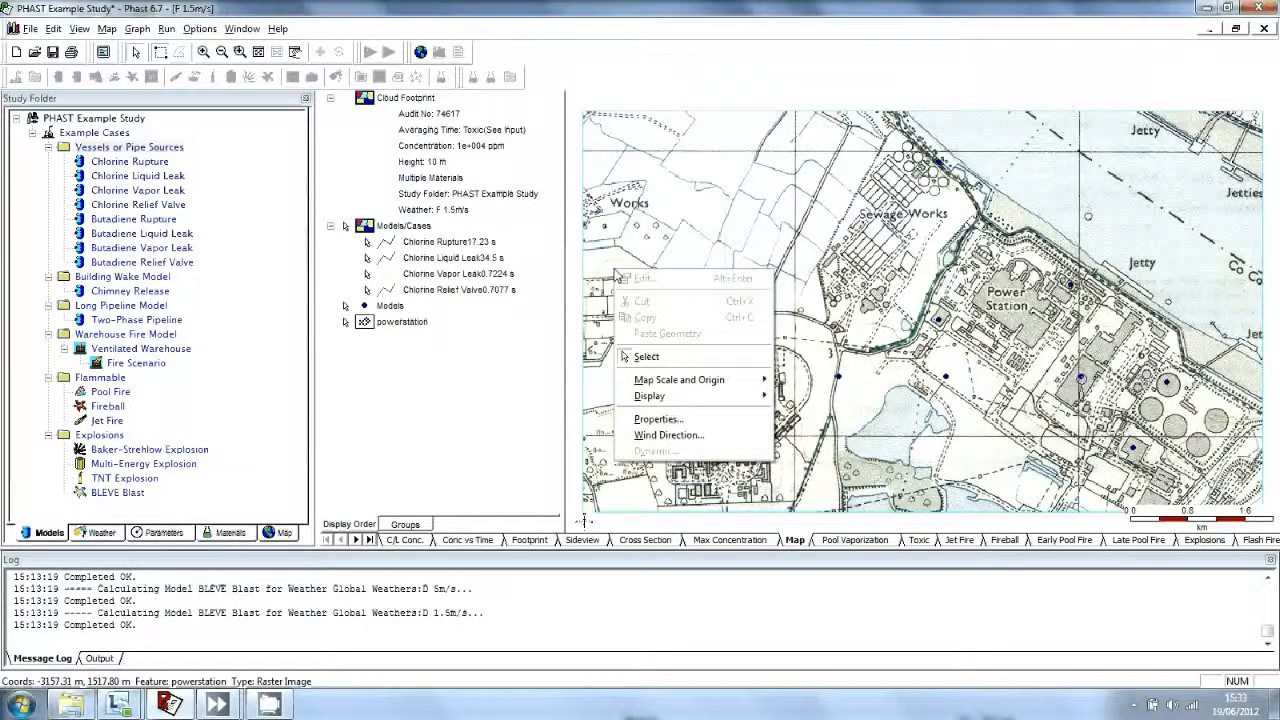
click(660, 419)
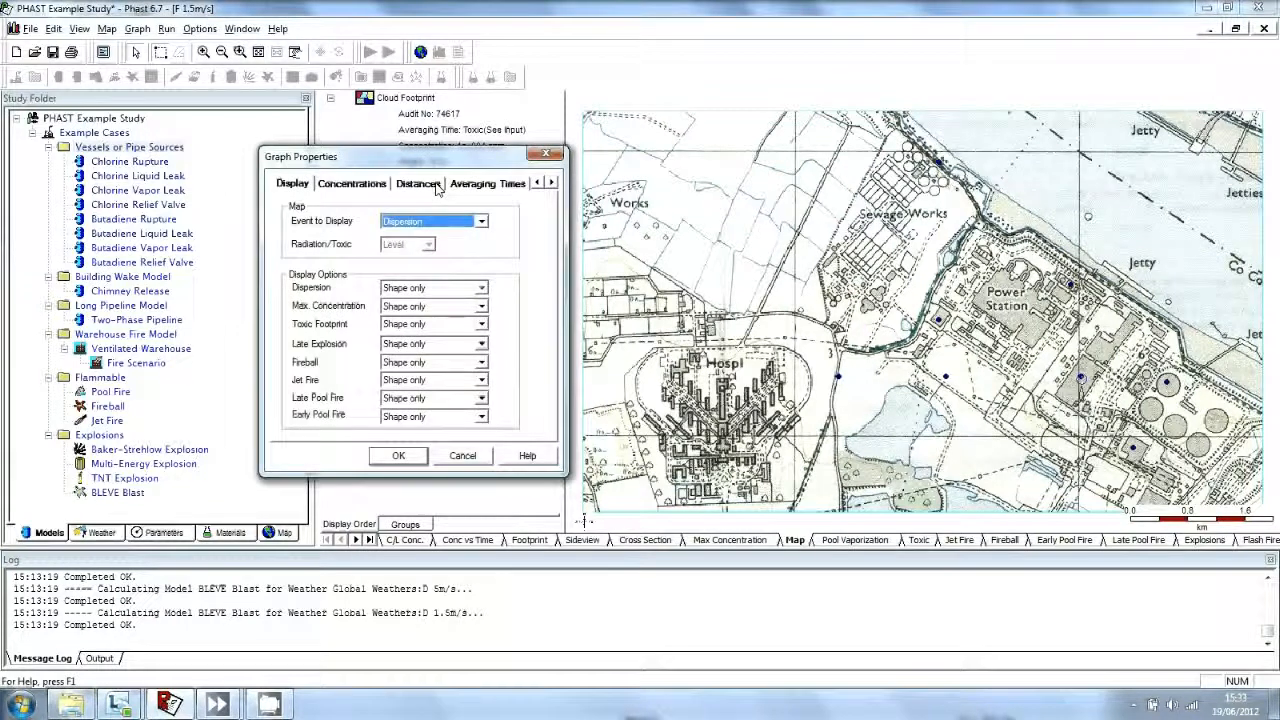
click(481, 222)
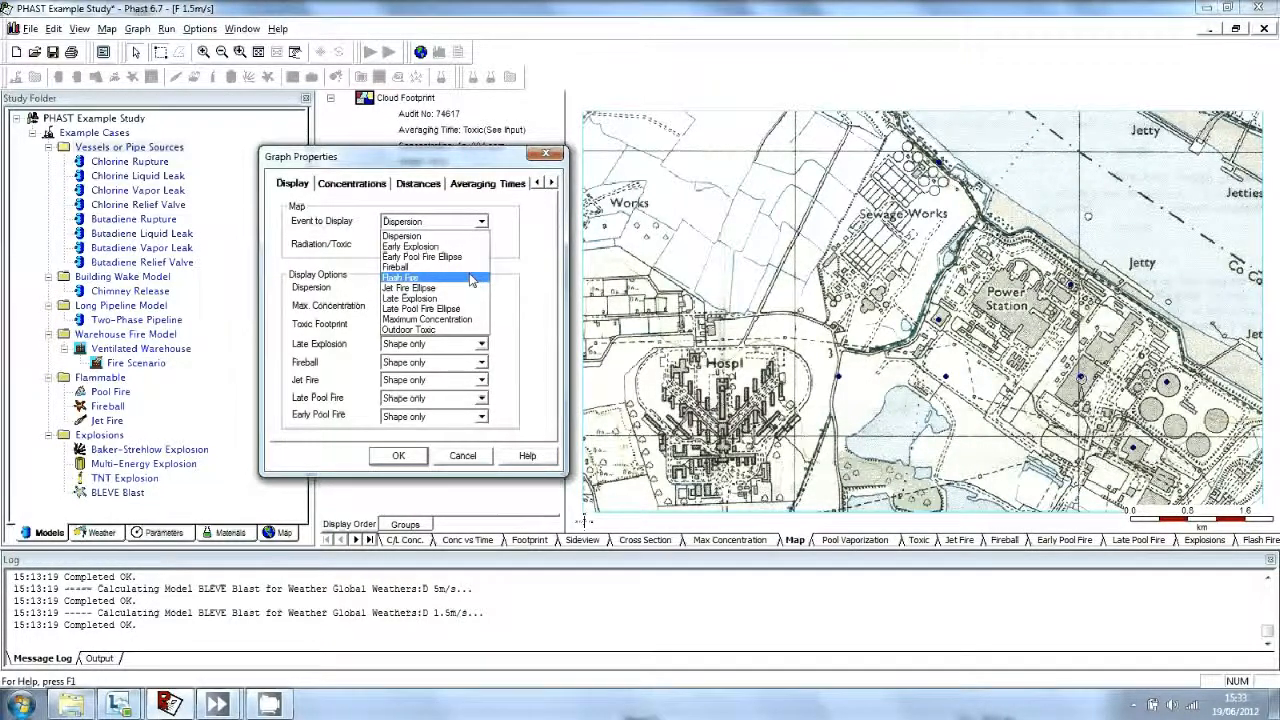
click(463, 332)
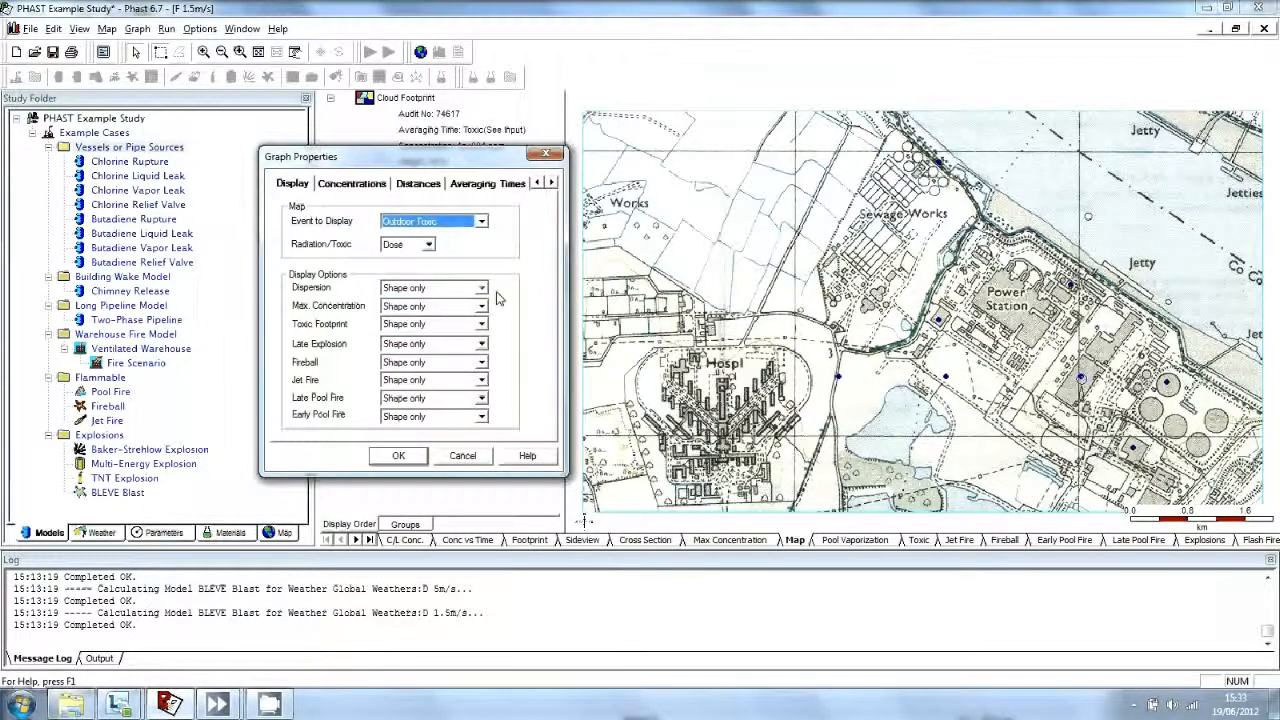
click(424, 247)
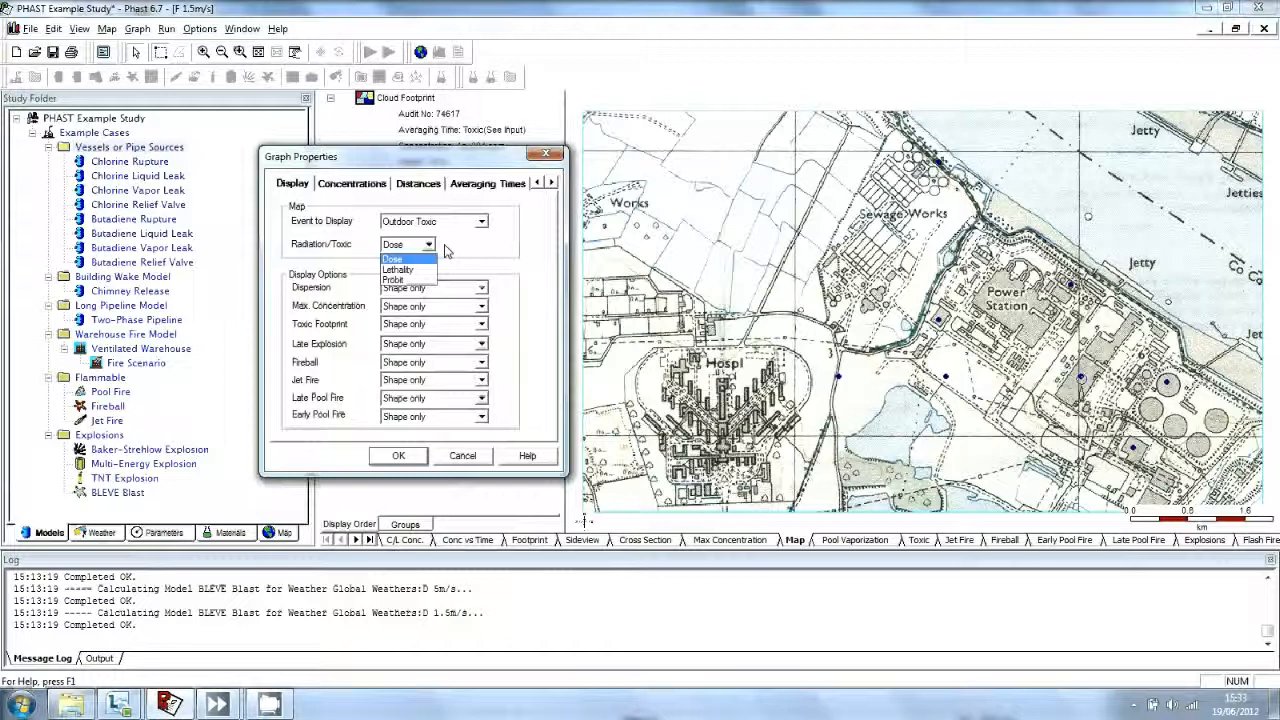
click(446, 250)
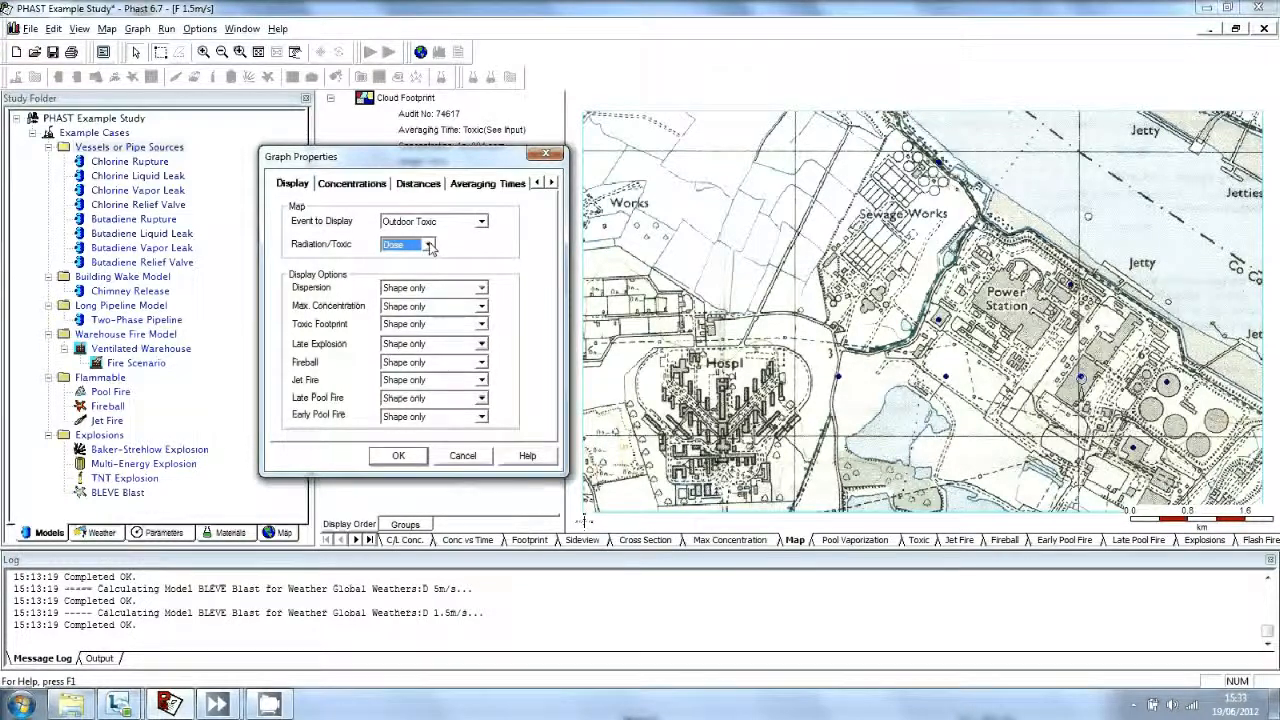
key(Down)
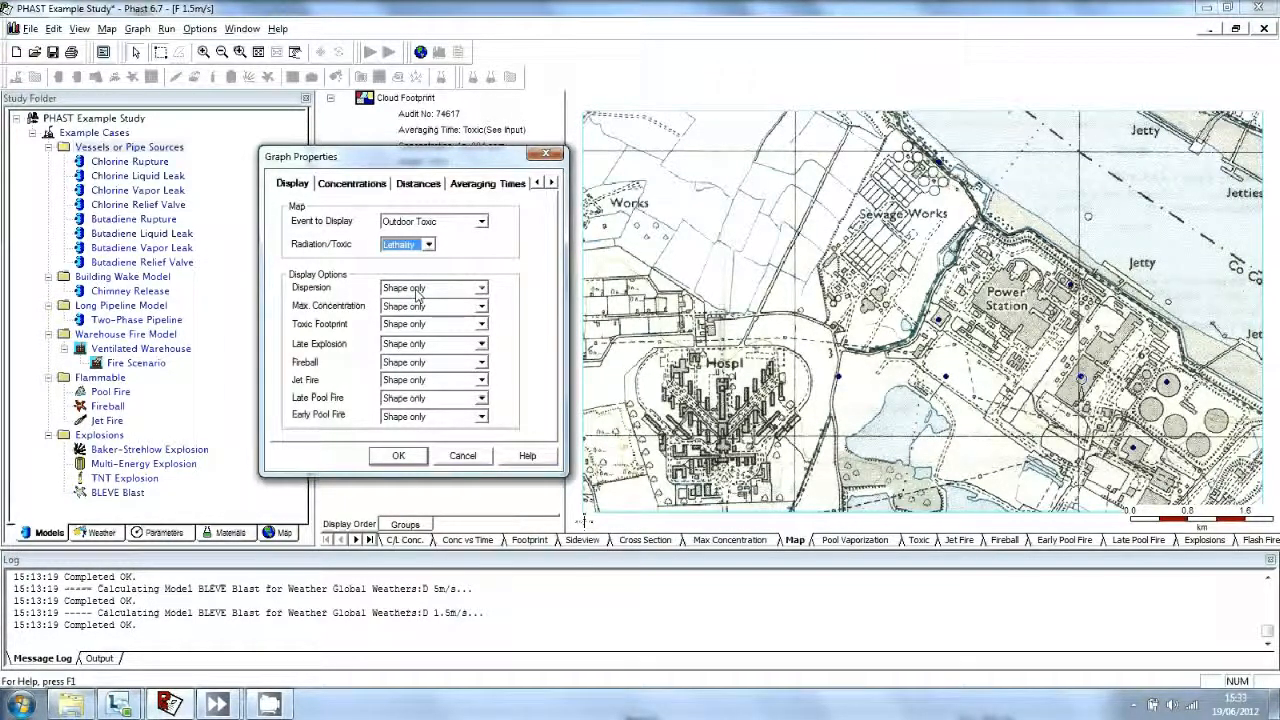
key(Return)
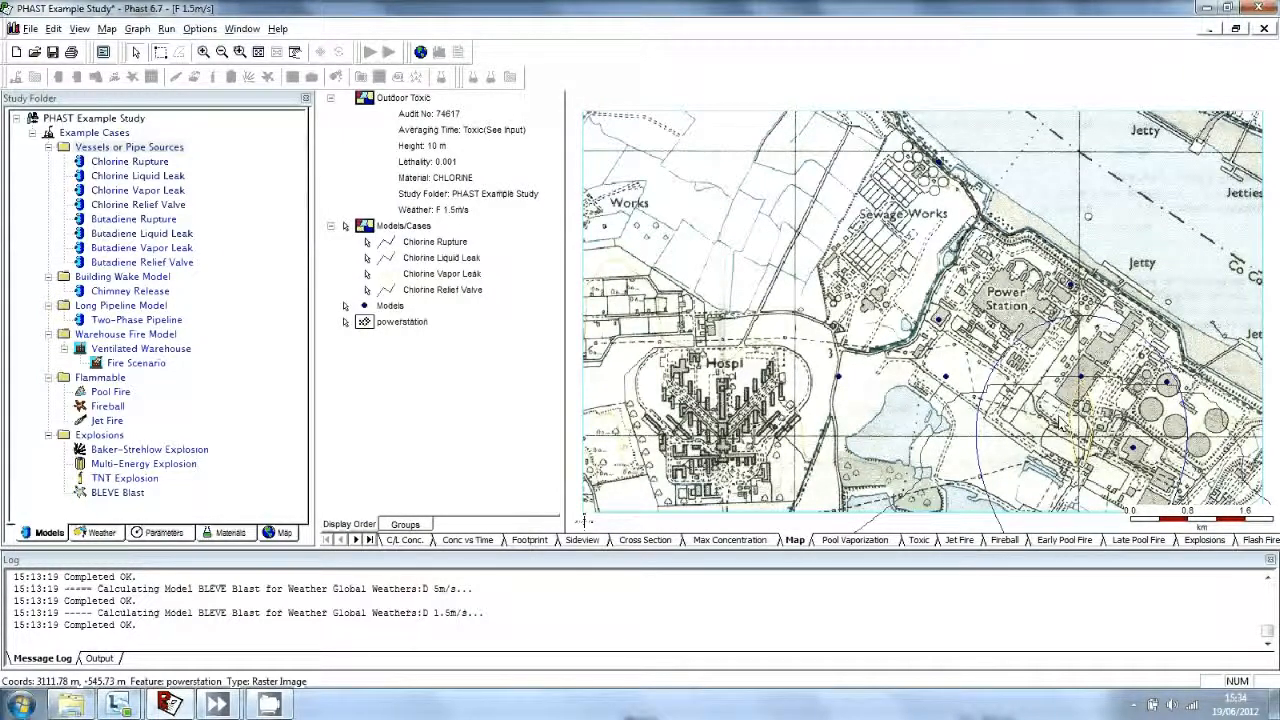
- Examine the full extent of the outdoor toxic lethality contours around the power station map
click(223, 54)
click(1078, 420)
click(1078, 420)
click(1080, 467)
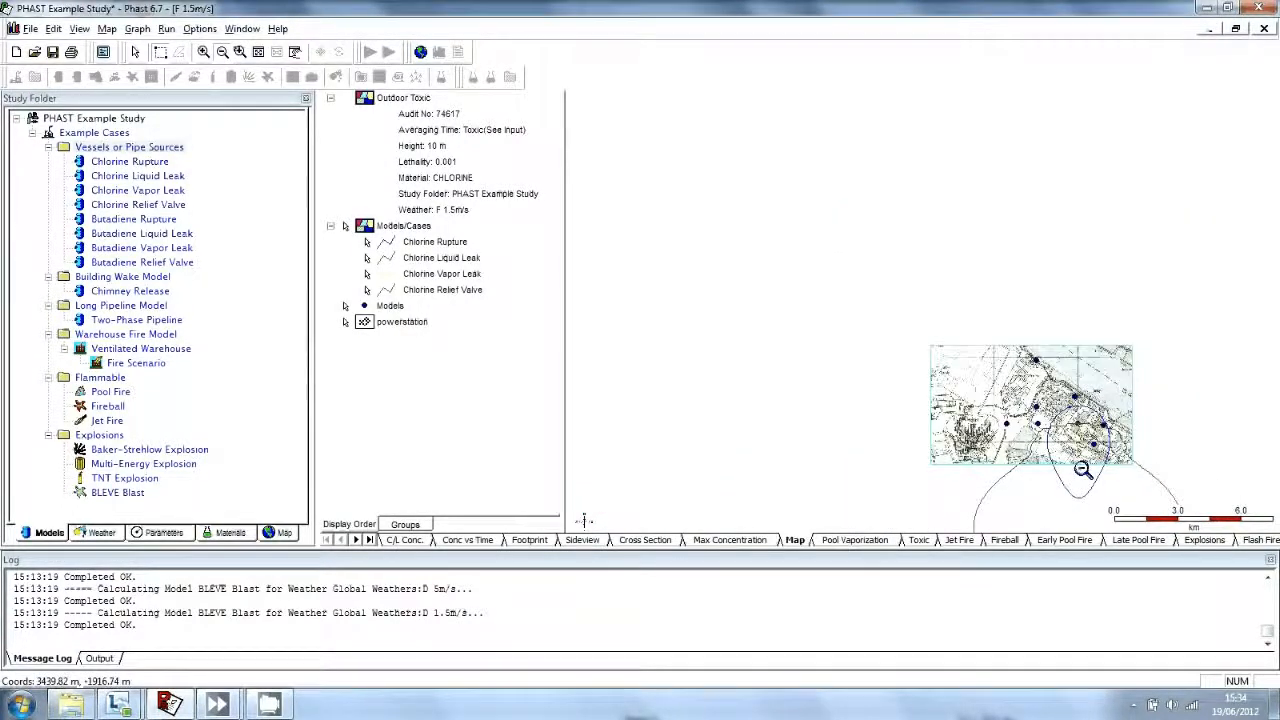
click(295, 54)
drag(1066, 479, 912, 289)
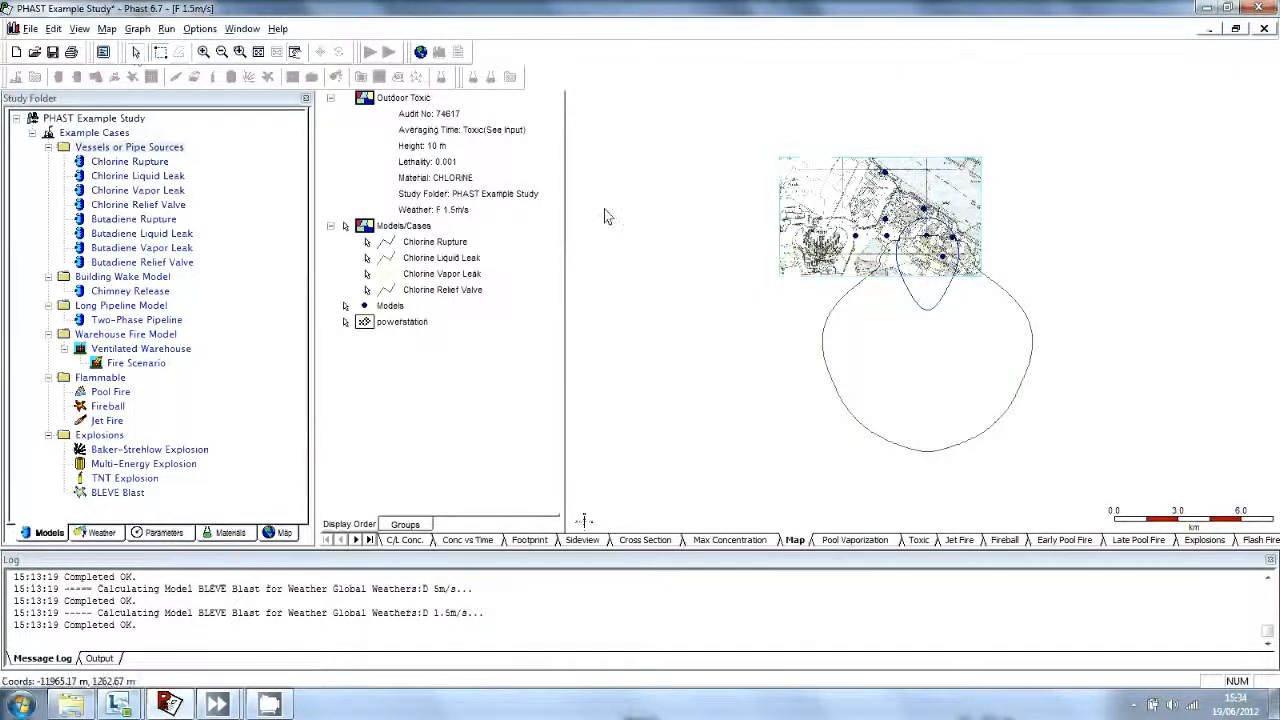
- Check the map's wind direction setting and close it without changes
right_click(760, 214)
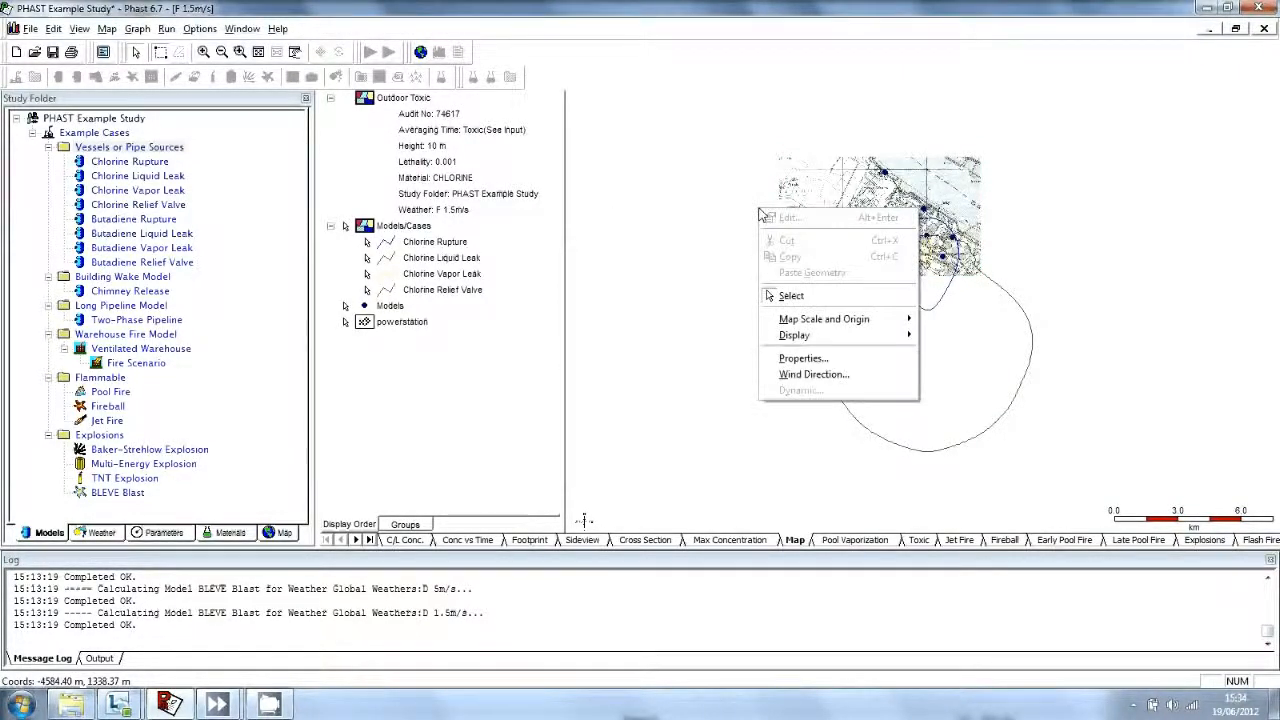
click(832, 374)
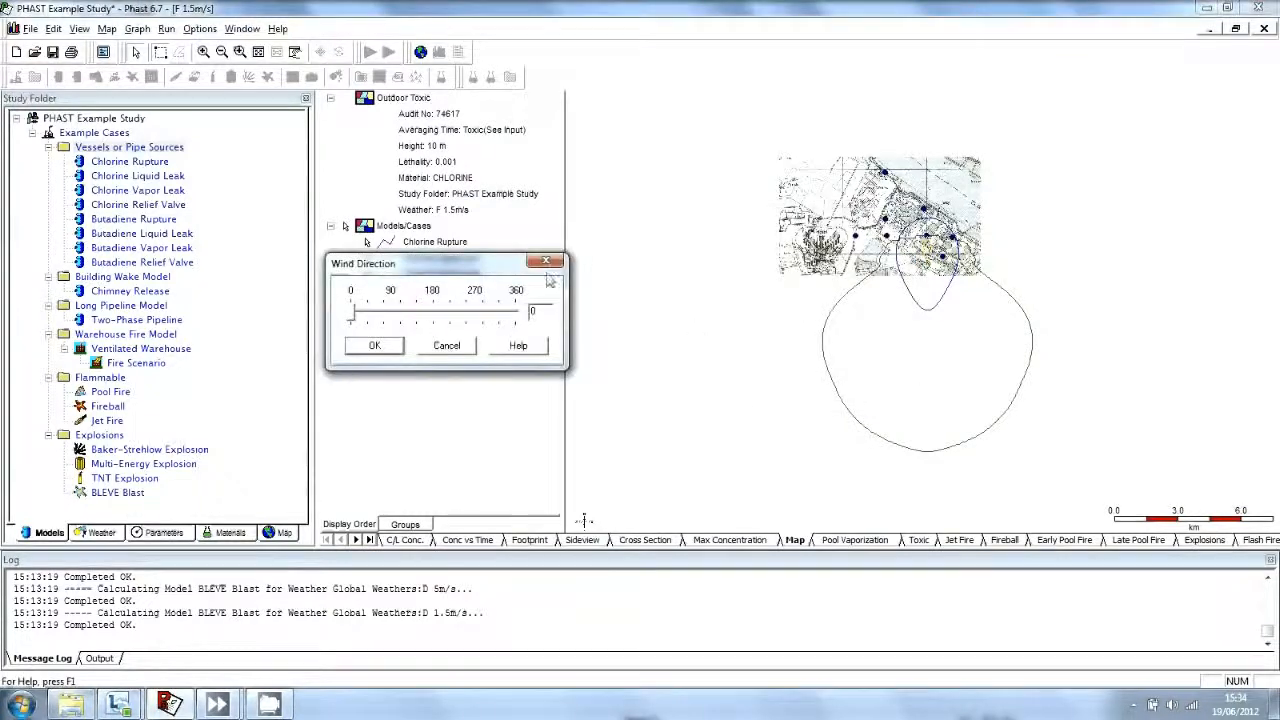
click(545, 261)
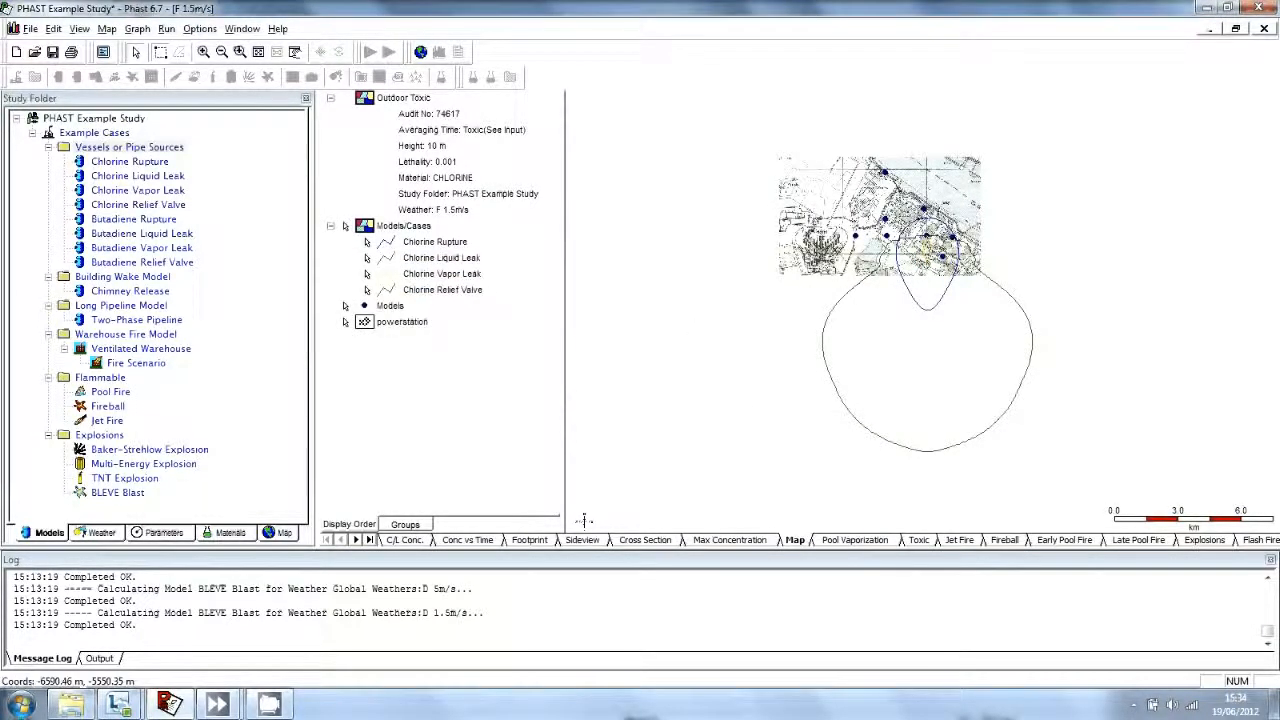
- Review the pool vaporization rate graph and the toxic probit versus distance graph
click(855, 539)
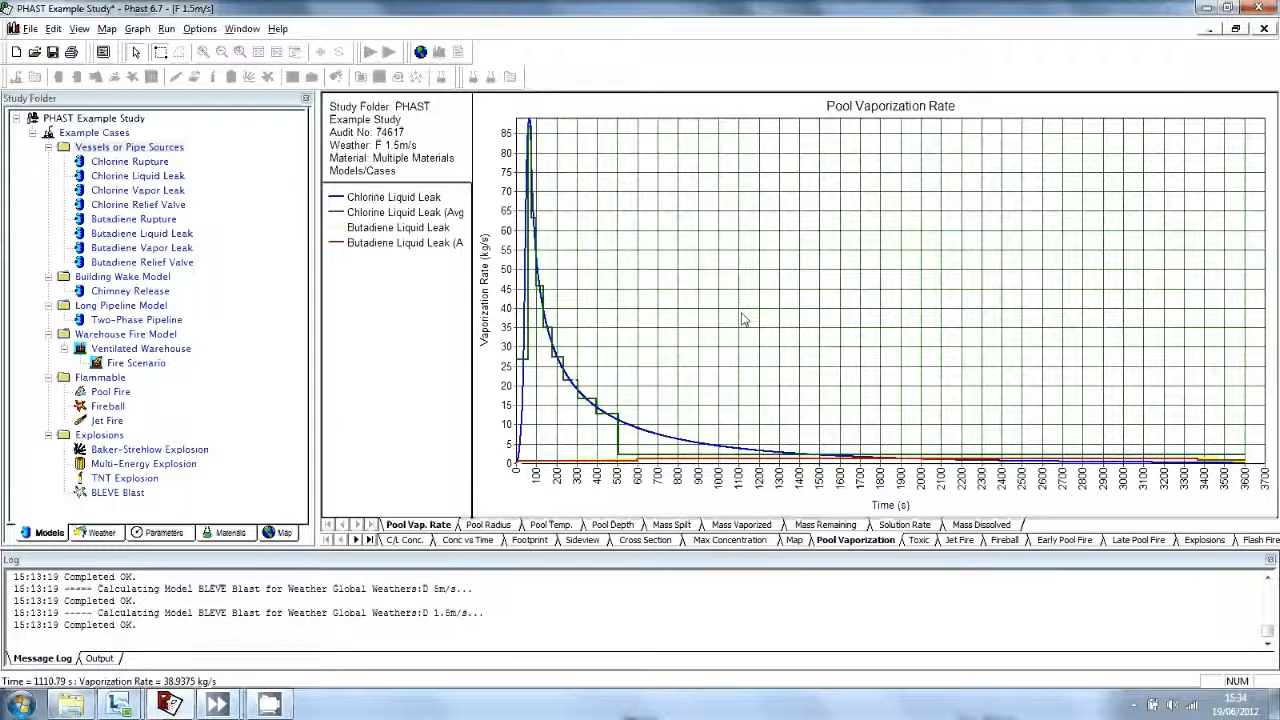
click(918, 540)
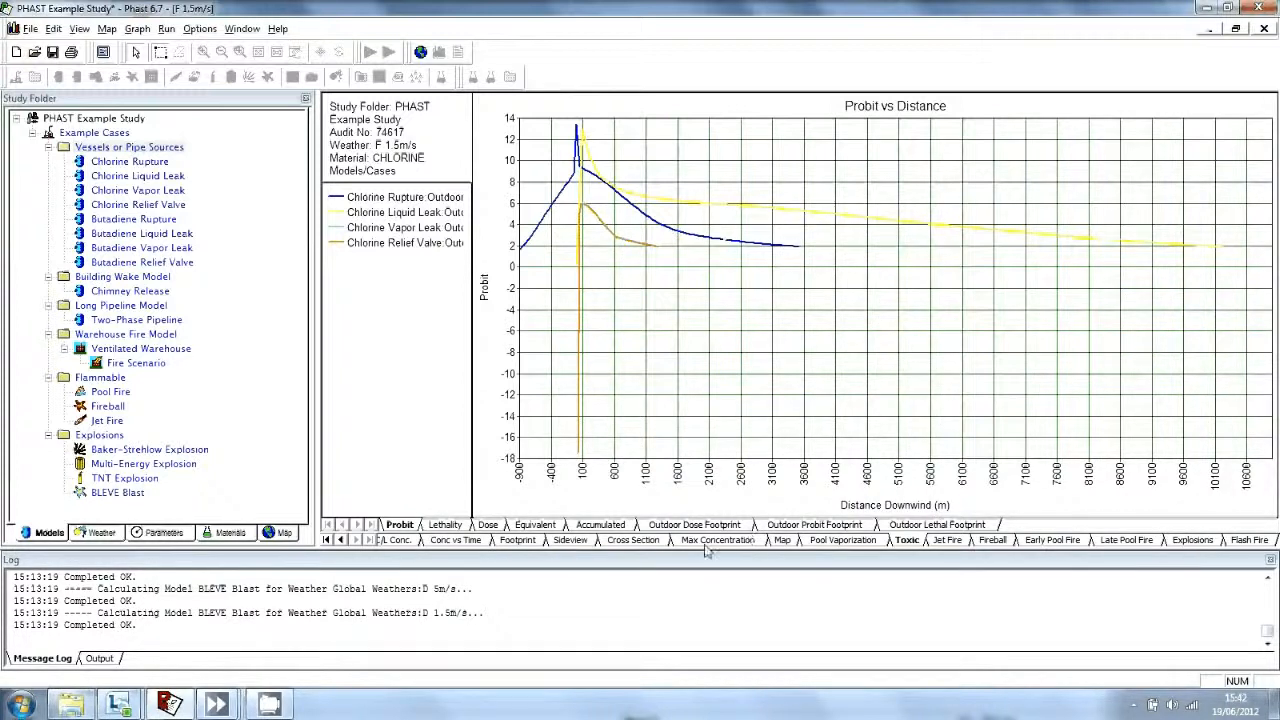
- Open the results report for the Butadiene Rupture model
click(168, 221)
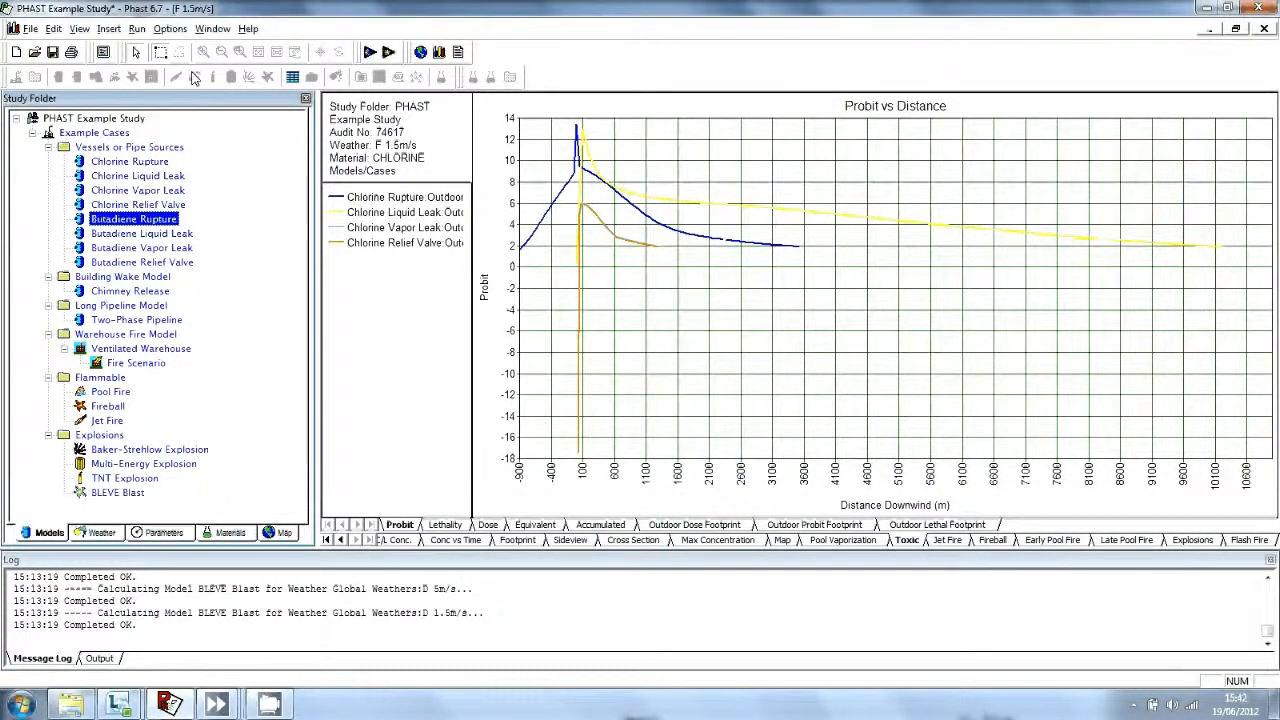
click(79, 28)
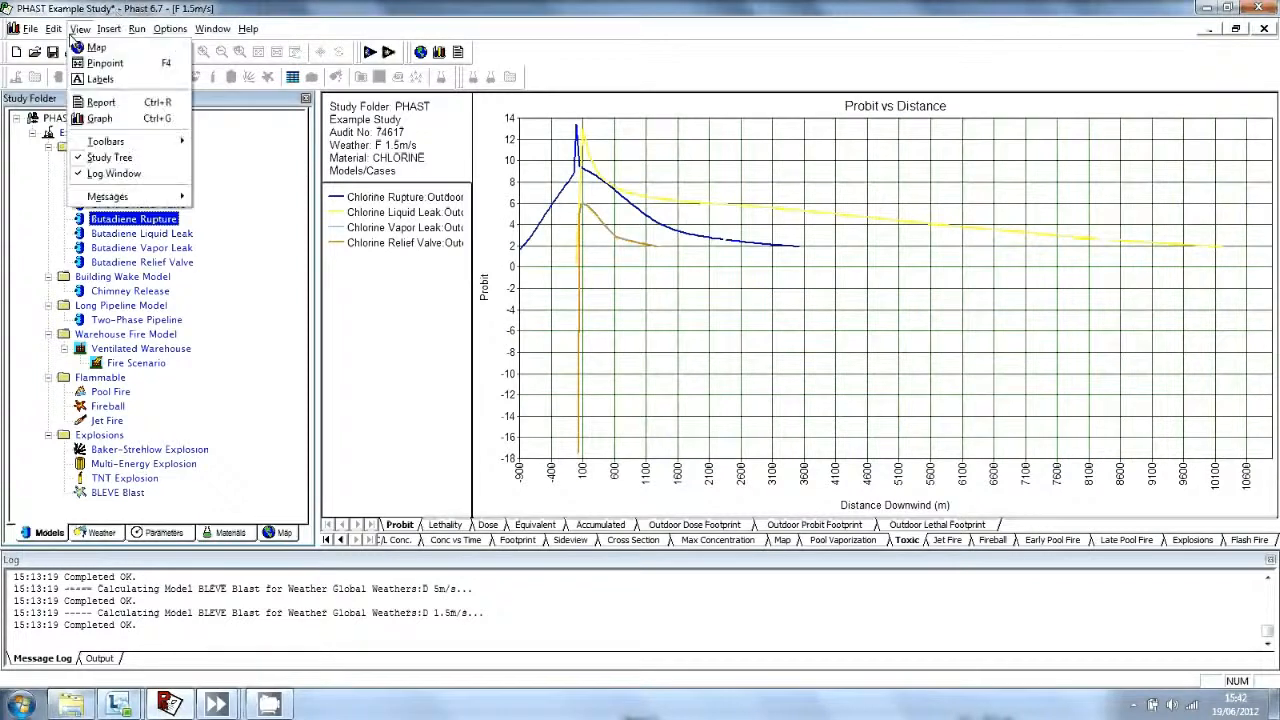
click(105, 102)
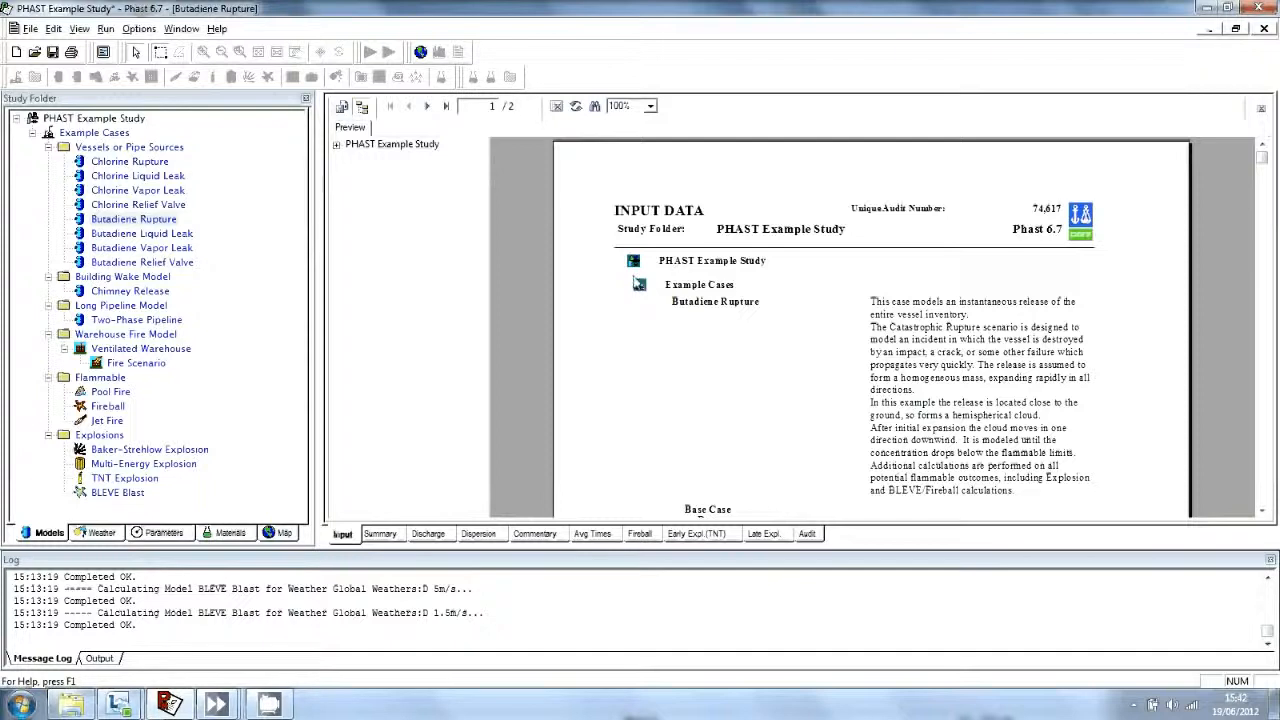
- Review the Input and Audit reports for Butadiene Rupture and the user-defined data on pages 1 and 2 of its Summary report
scroll(640, 292, down, 5)
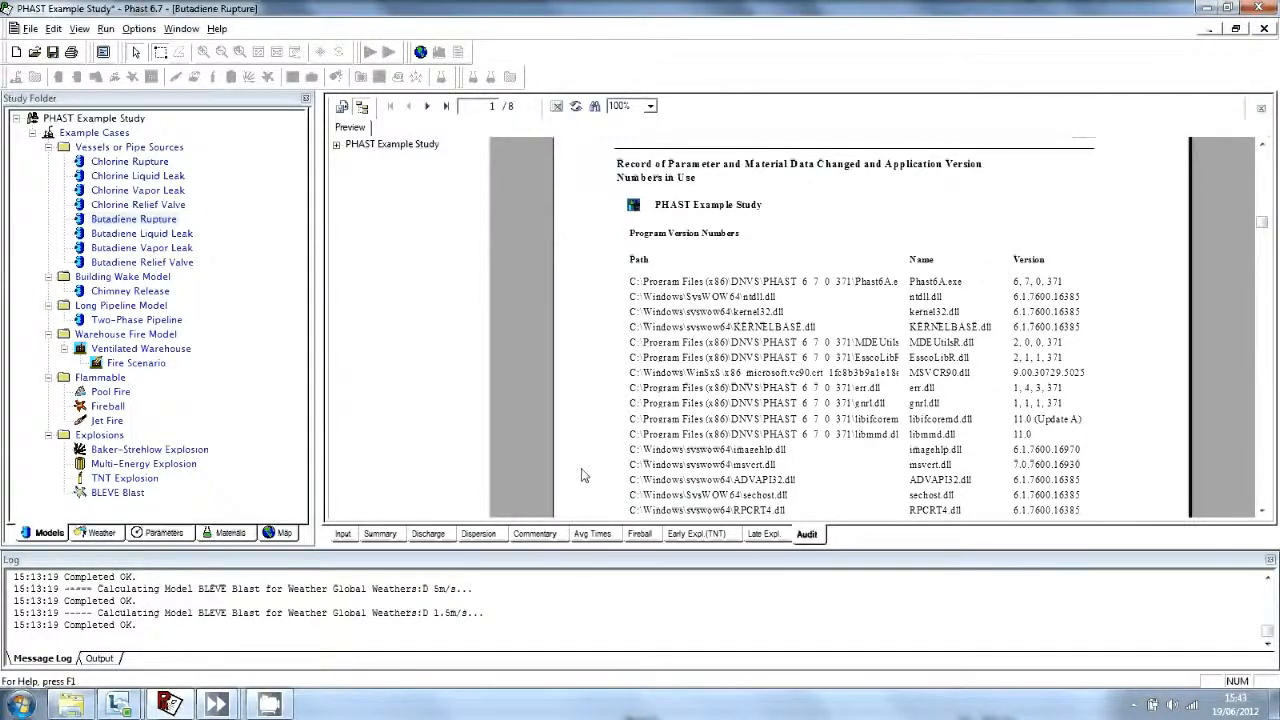
click(378, 535)
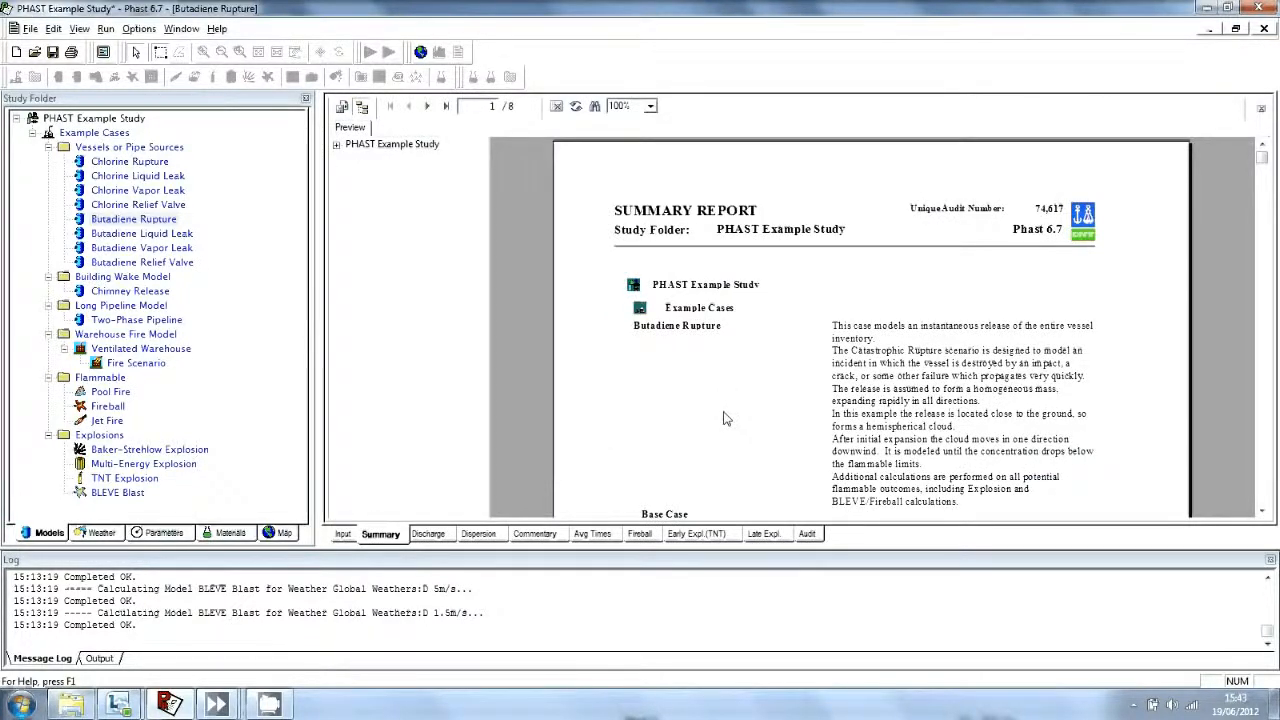
scroll(723, 420, down, 5)
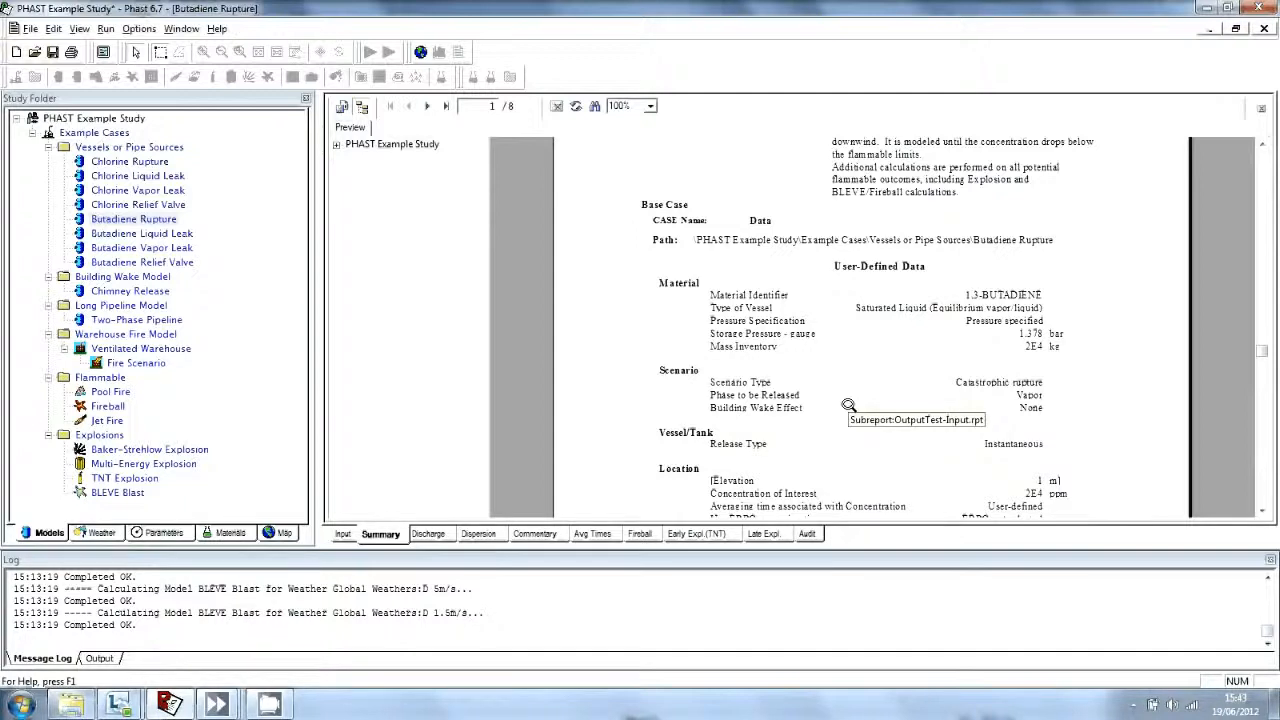
scroll(848, 405, down, 3)
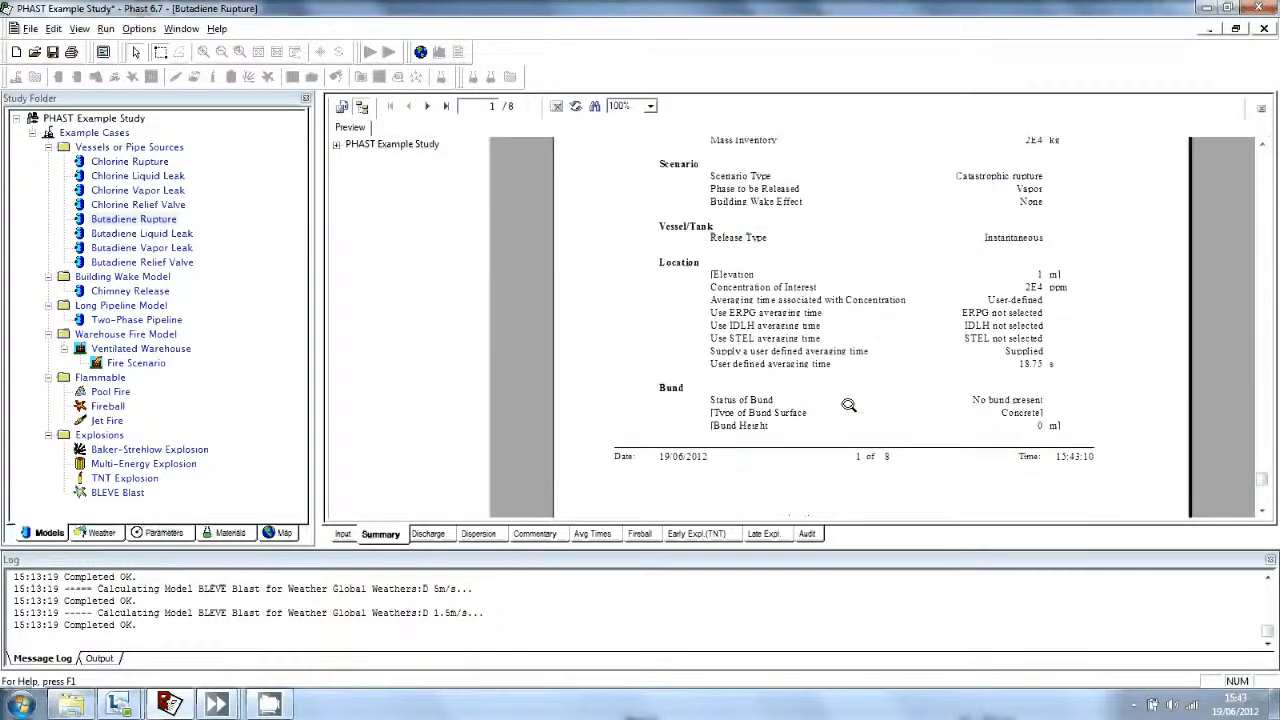
scroll(848, 405, up, 2)
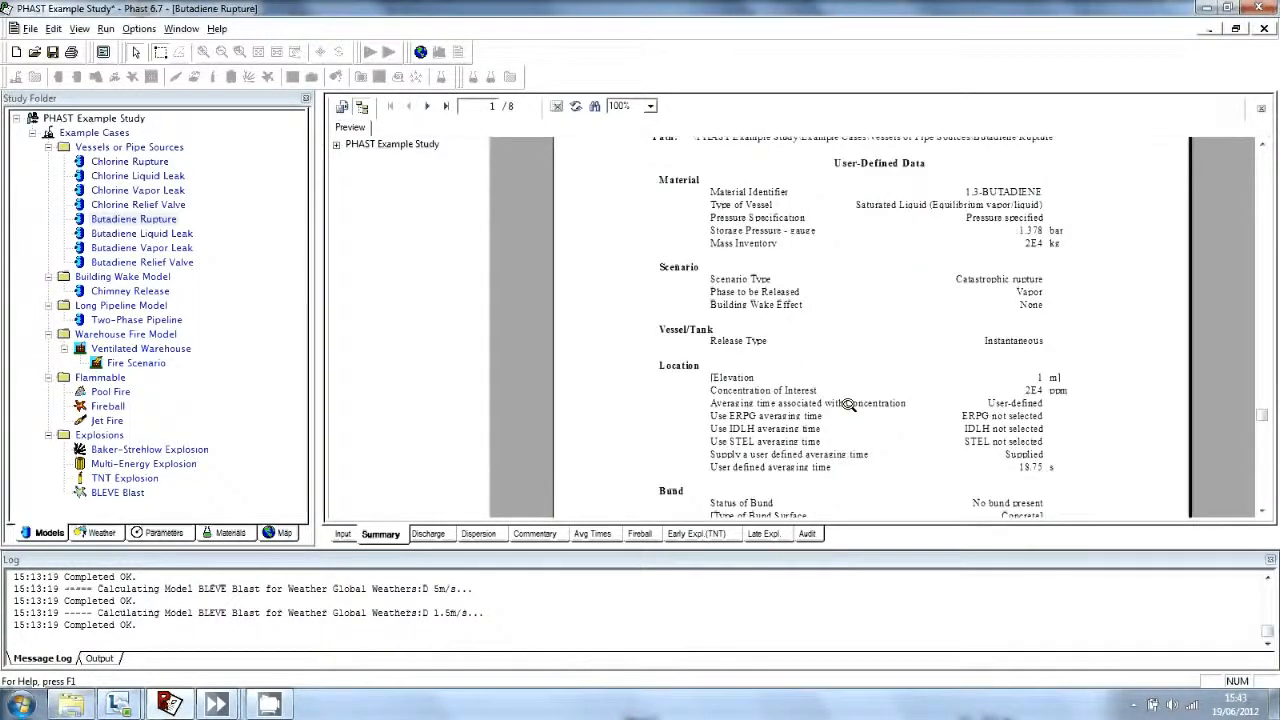
click(427, 106)
scroll(833, 328, up, 2)
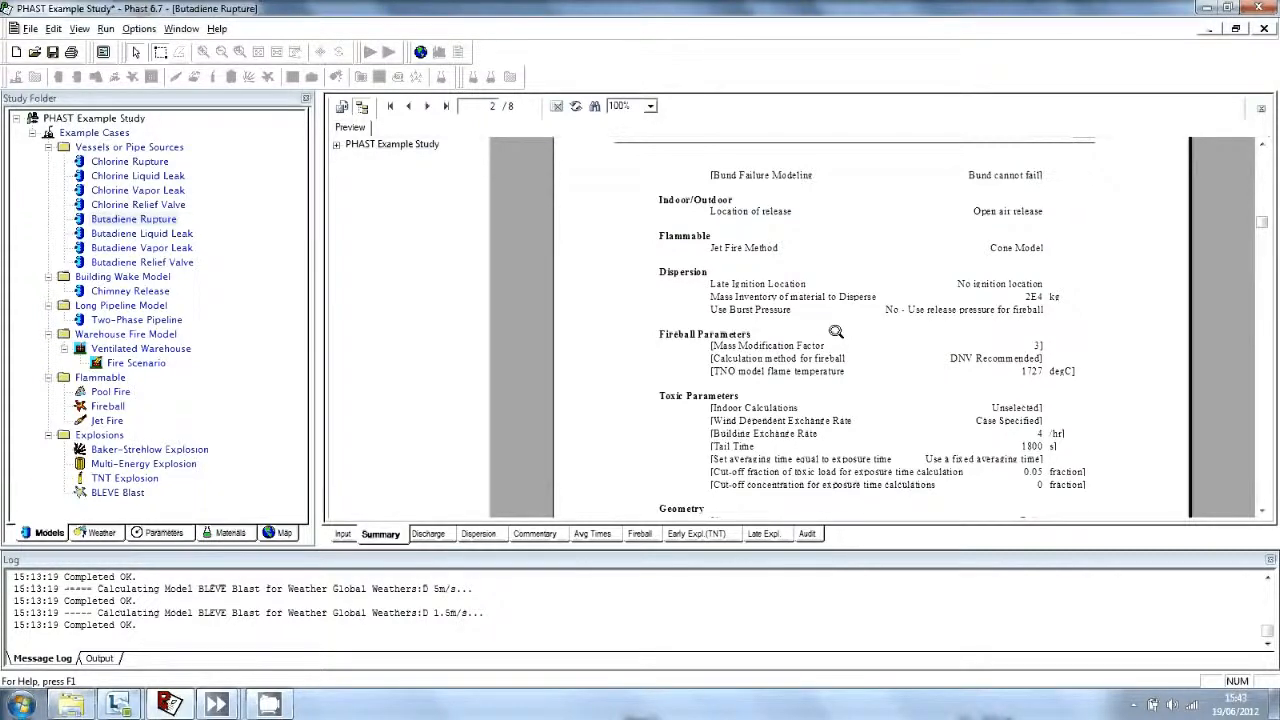
scroll(836, 332, down, 3)
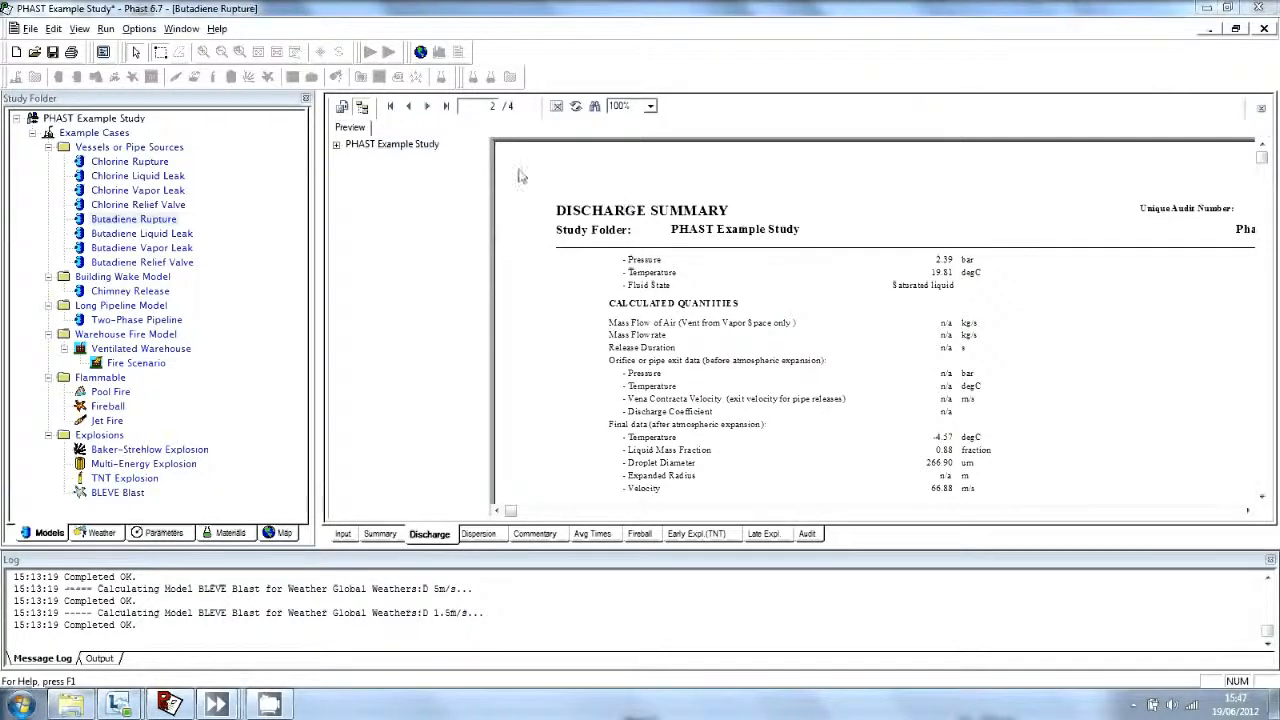
- Review the Discharge Summary data for weather D 5m/s on page 3, from user-defined to calculated quantities
click(424, 108)
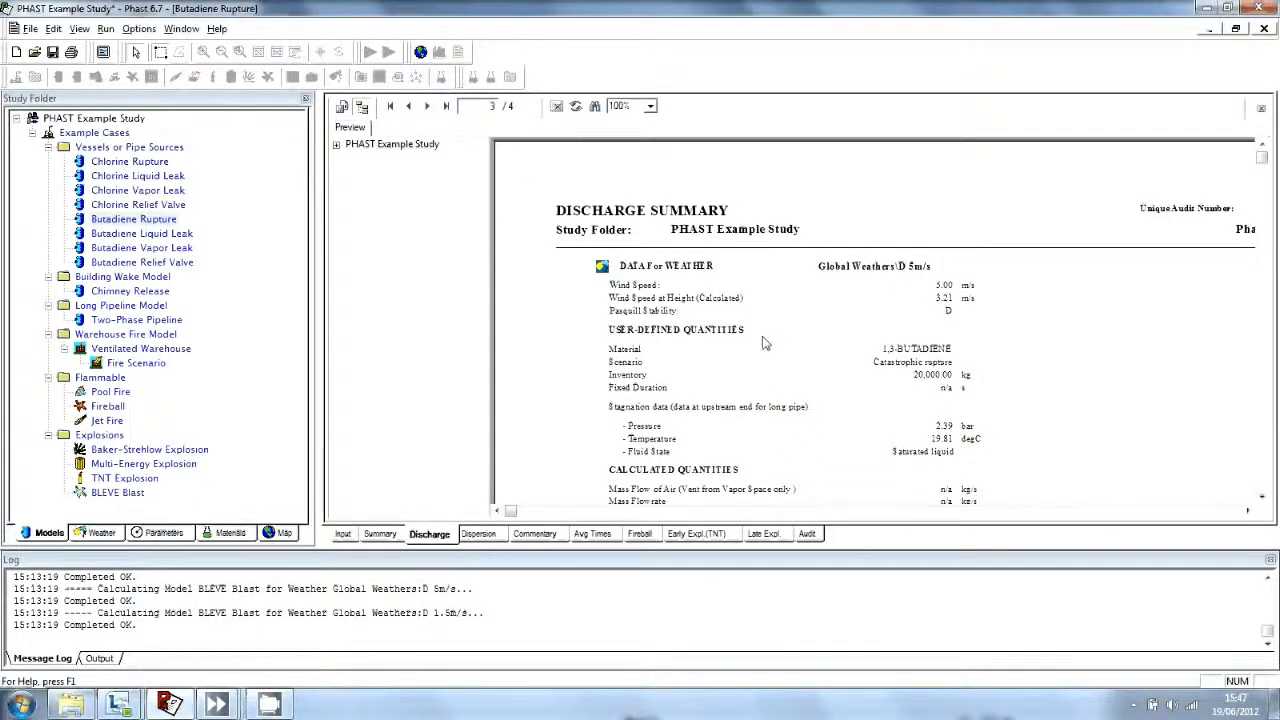
click(1046, 378)
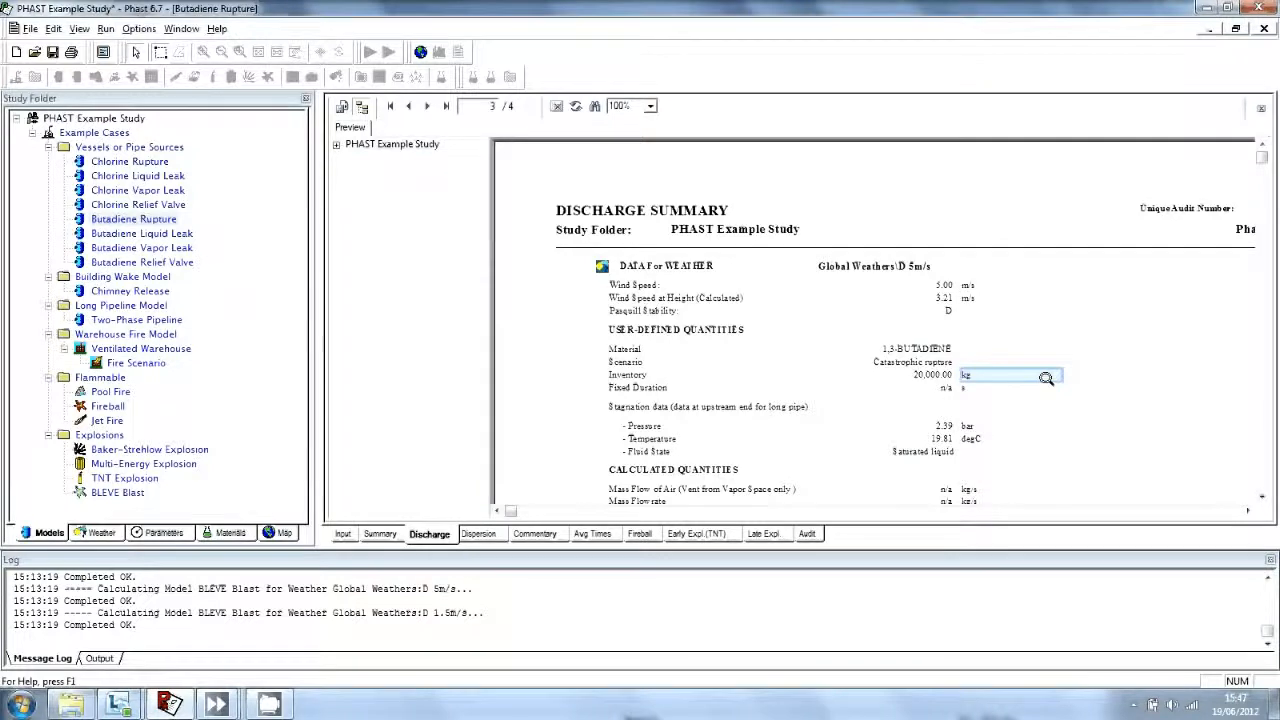
scroll(1046, 378, down, 3)
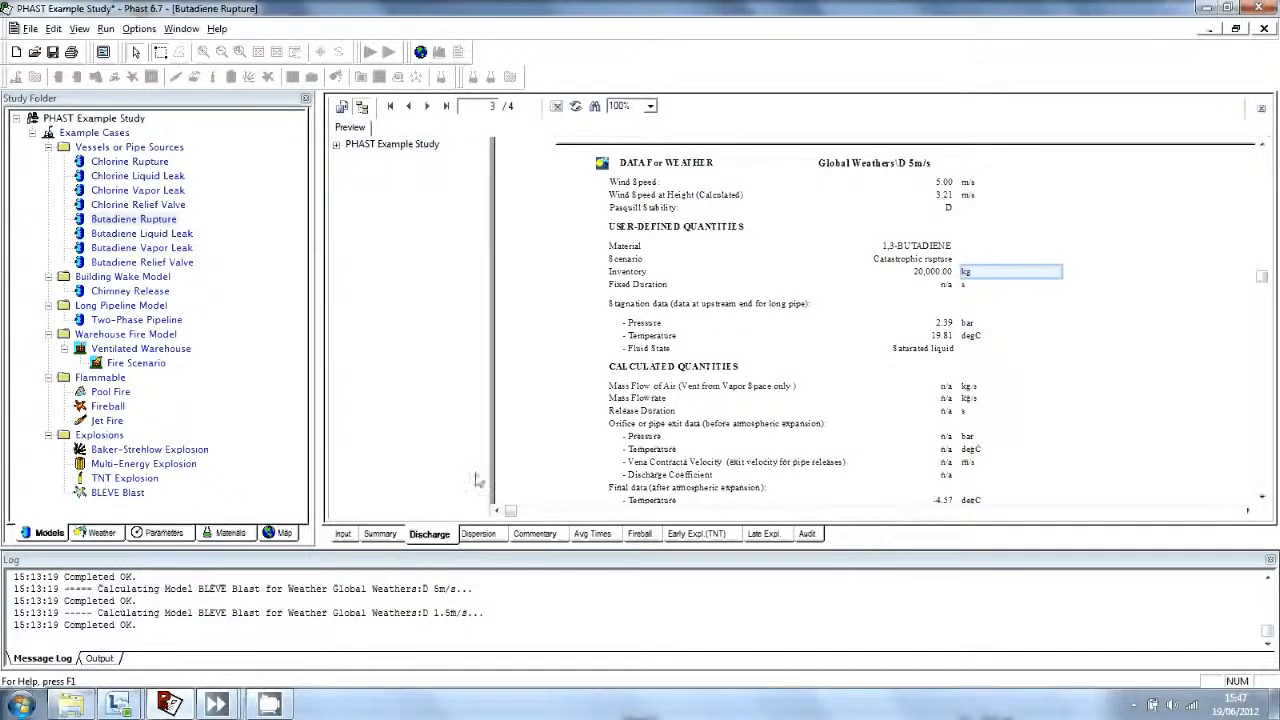
- Review the Detailed Dispersion report's downwind table on page 2 and the dispersion results in the Commentary report
click(478, 534)
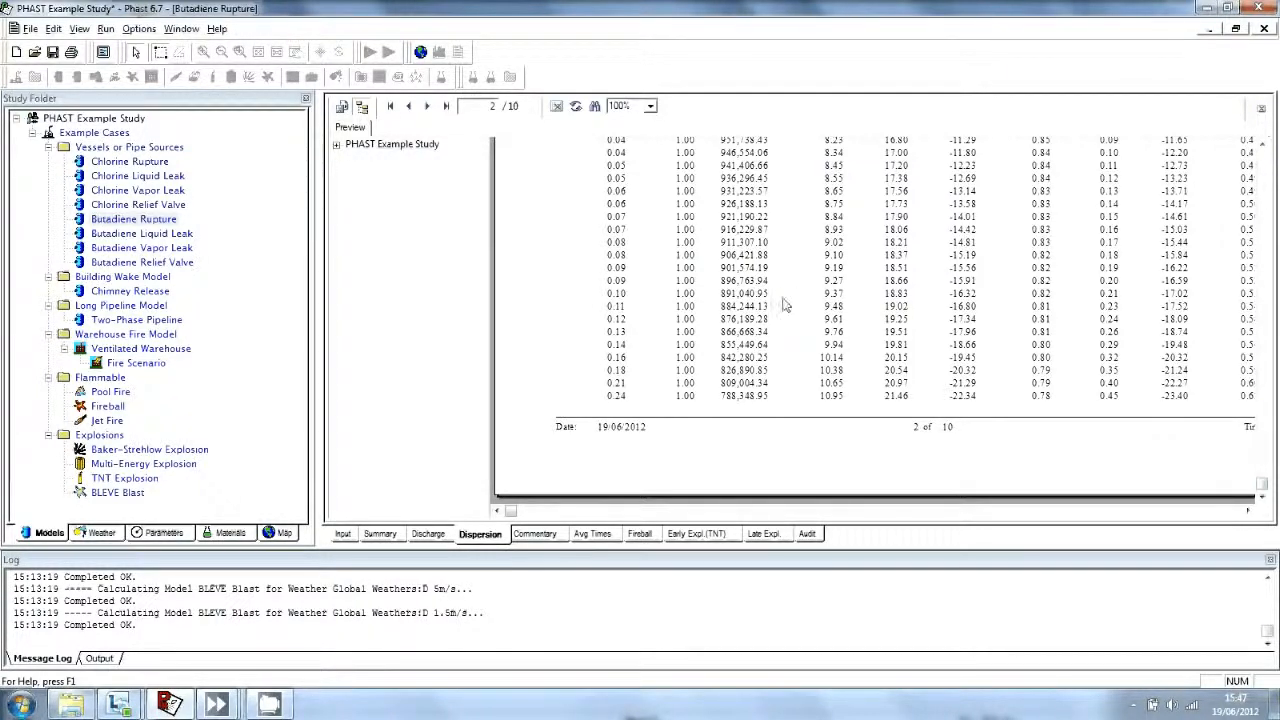
scroll(856, 296, up, 5)
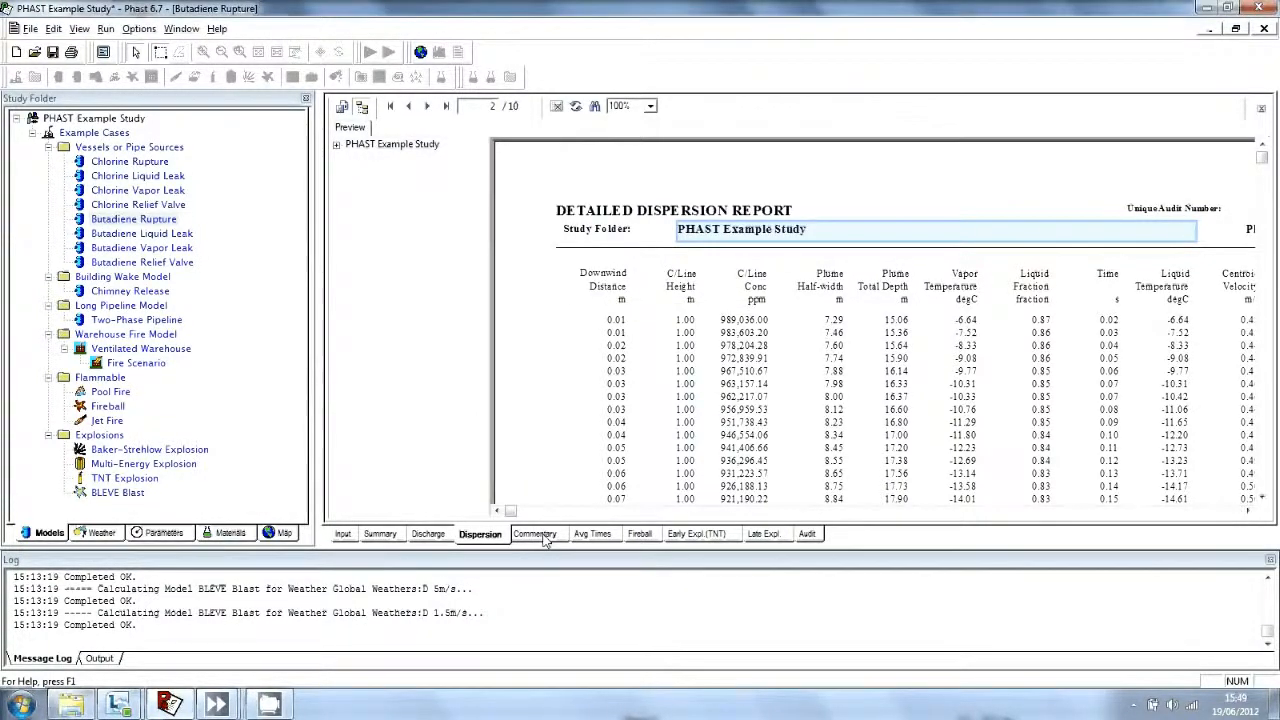
click(537, 534)
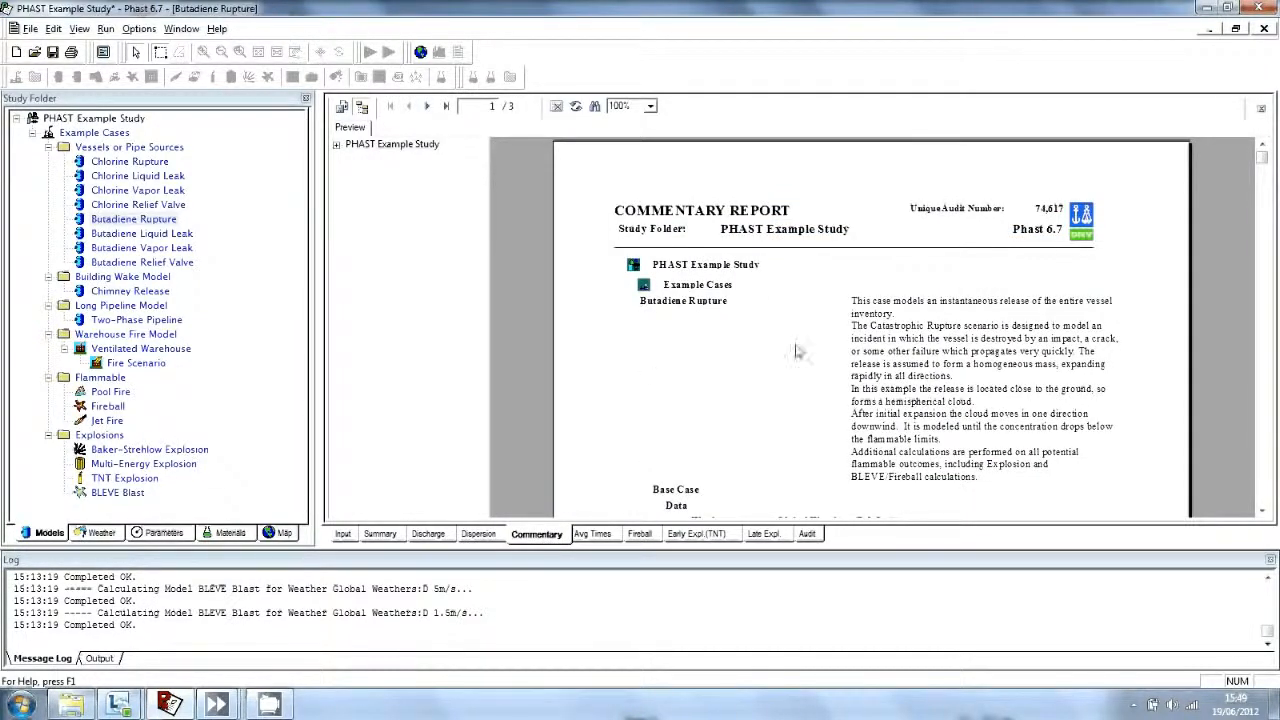
scroll(852, 382, down, 3)
scroll(852, 382, down, 1)
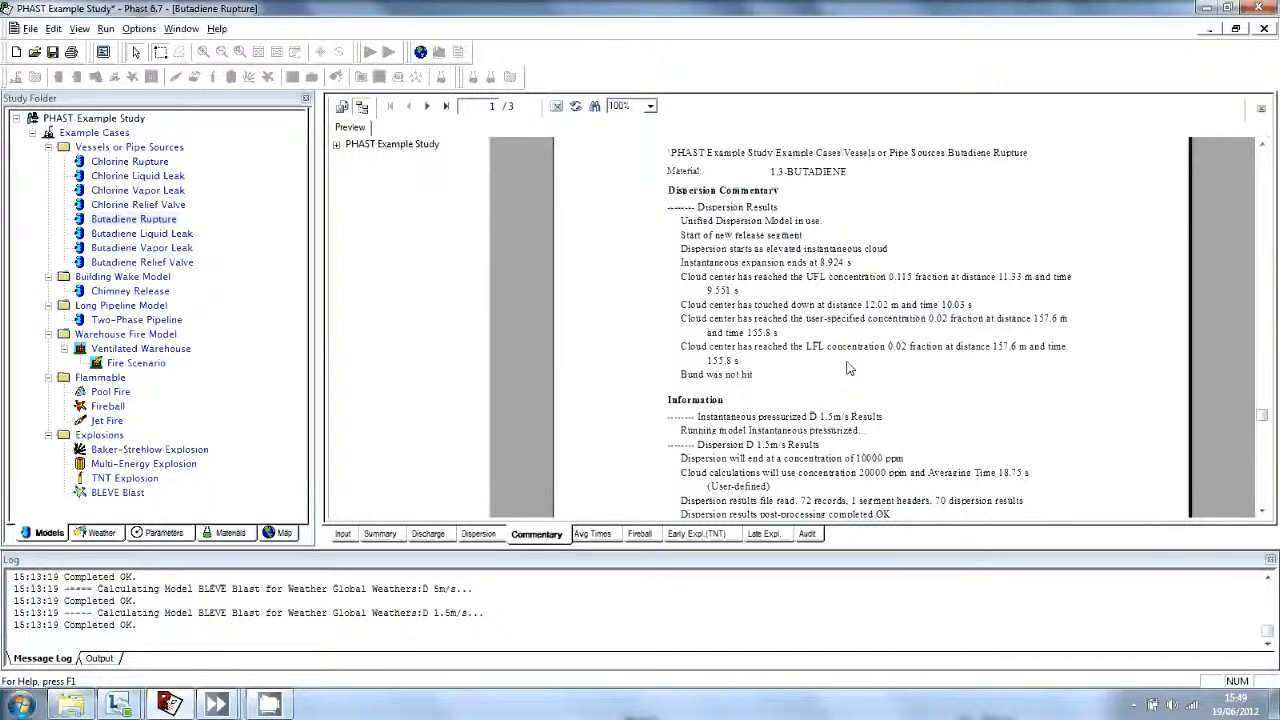
- Examine the Averaging Times report's centerline molar concentrations by downwind distance on pages 1 and 2
click(605, 533)
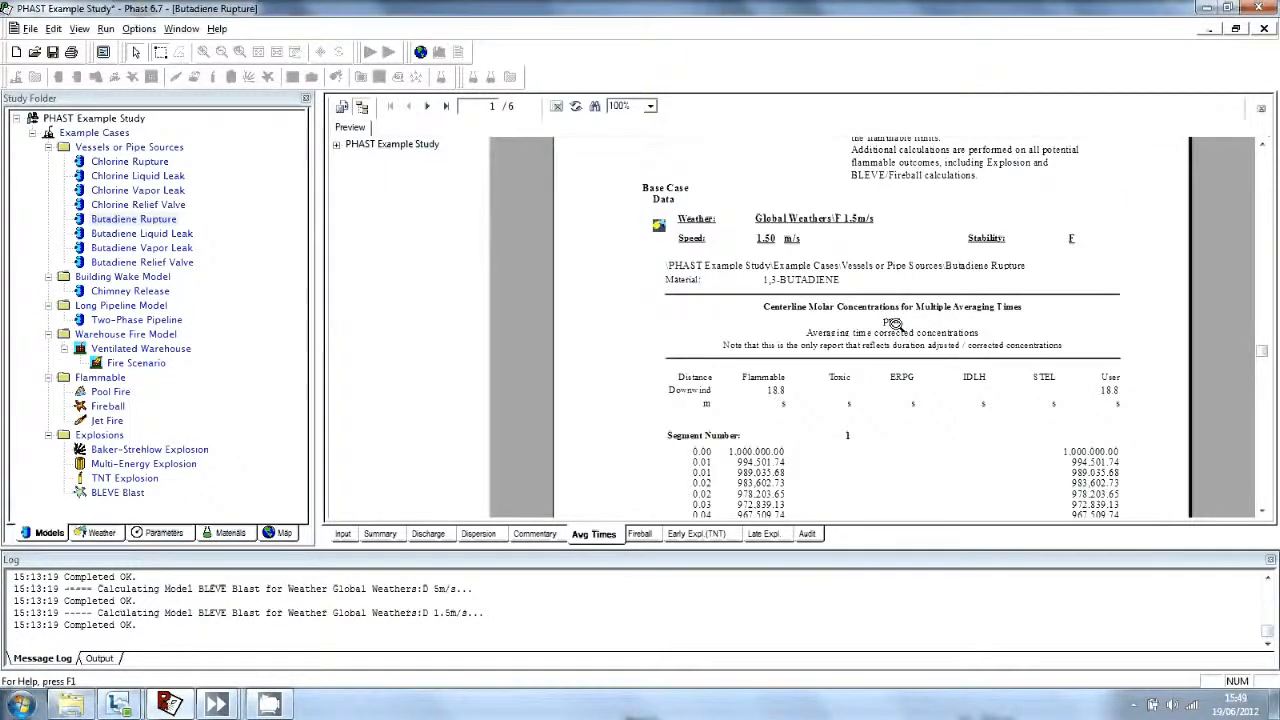
scroll(894, 325, down, 3)
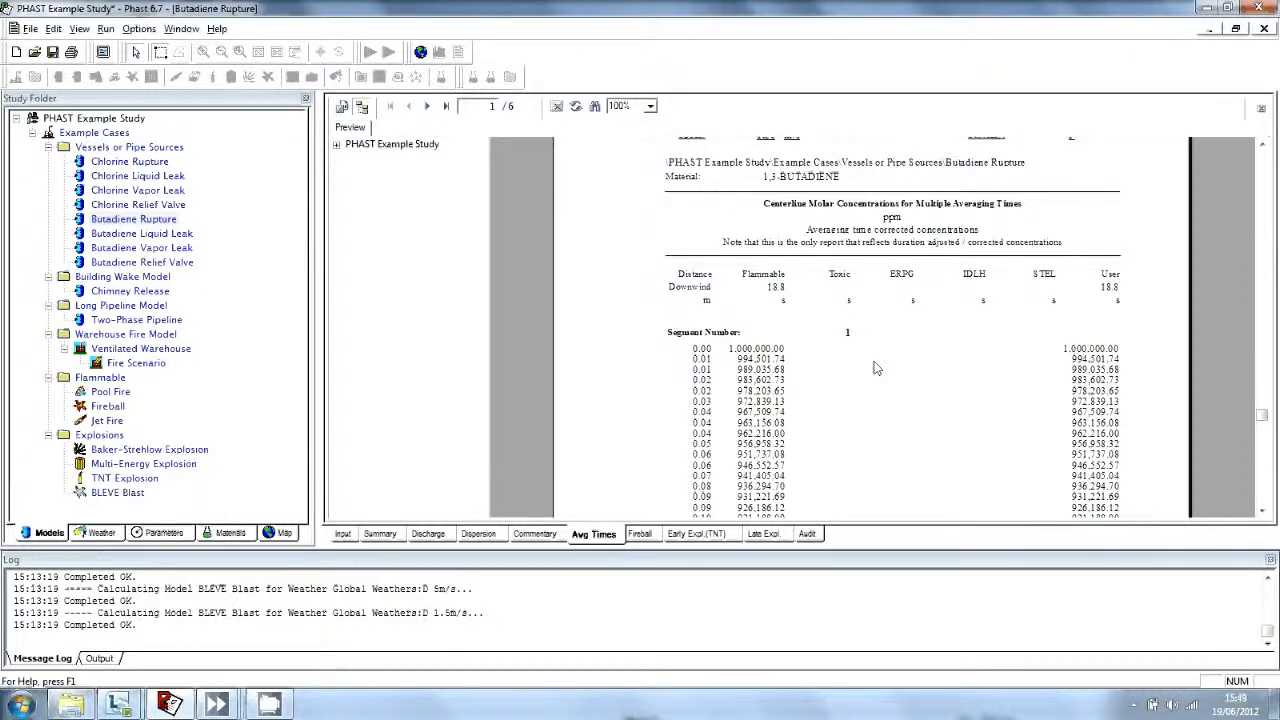
scroll(873, 368, down, 2)
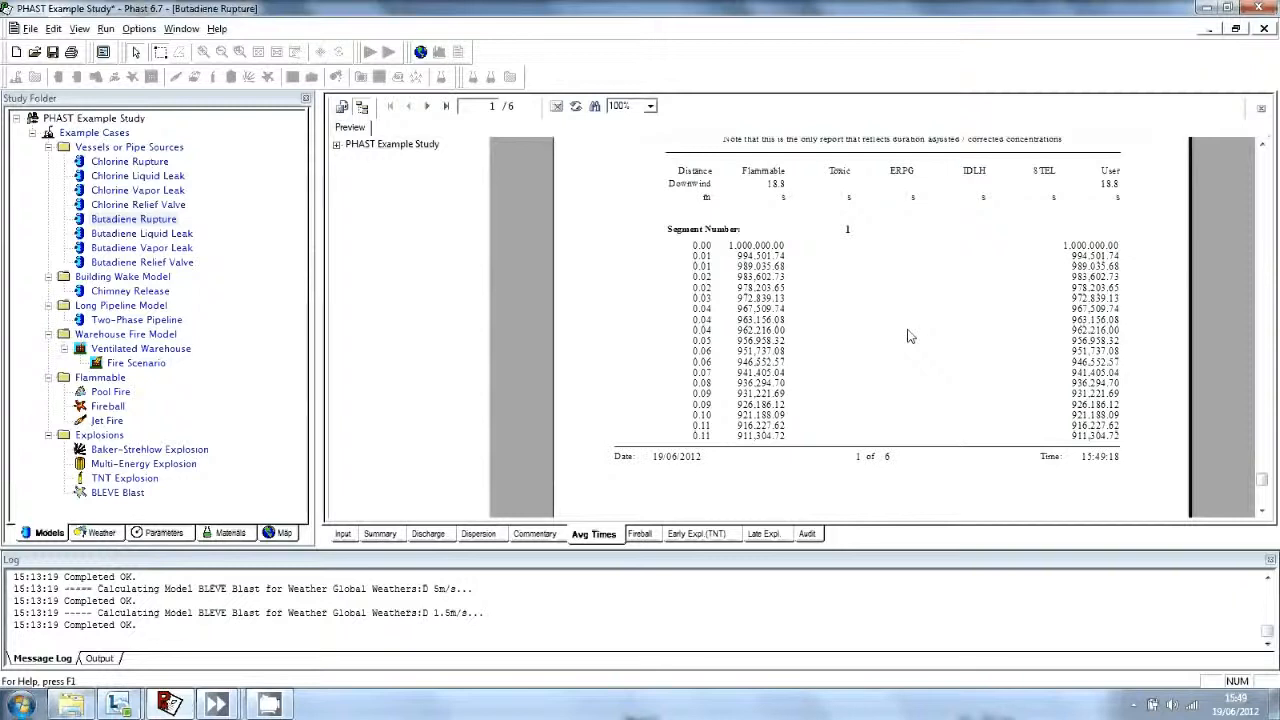
scroll(908, 336, up, 3)
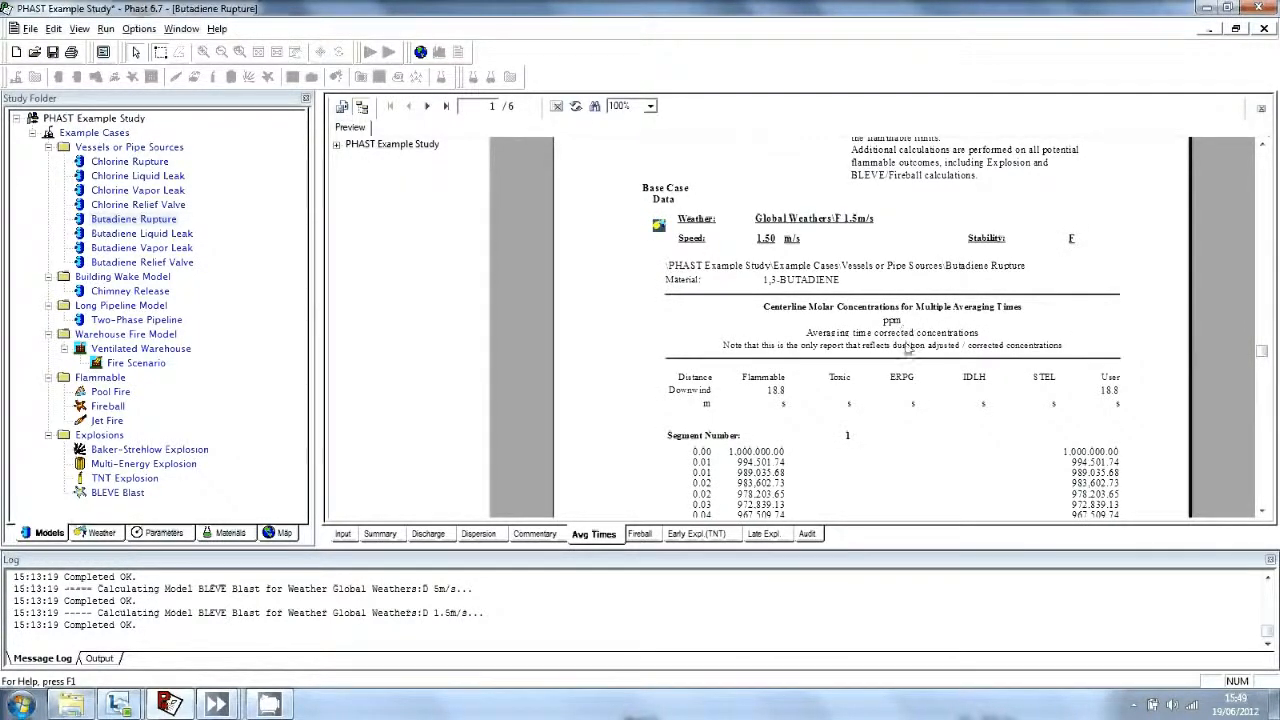
scroll(908, 336, down, 2)
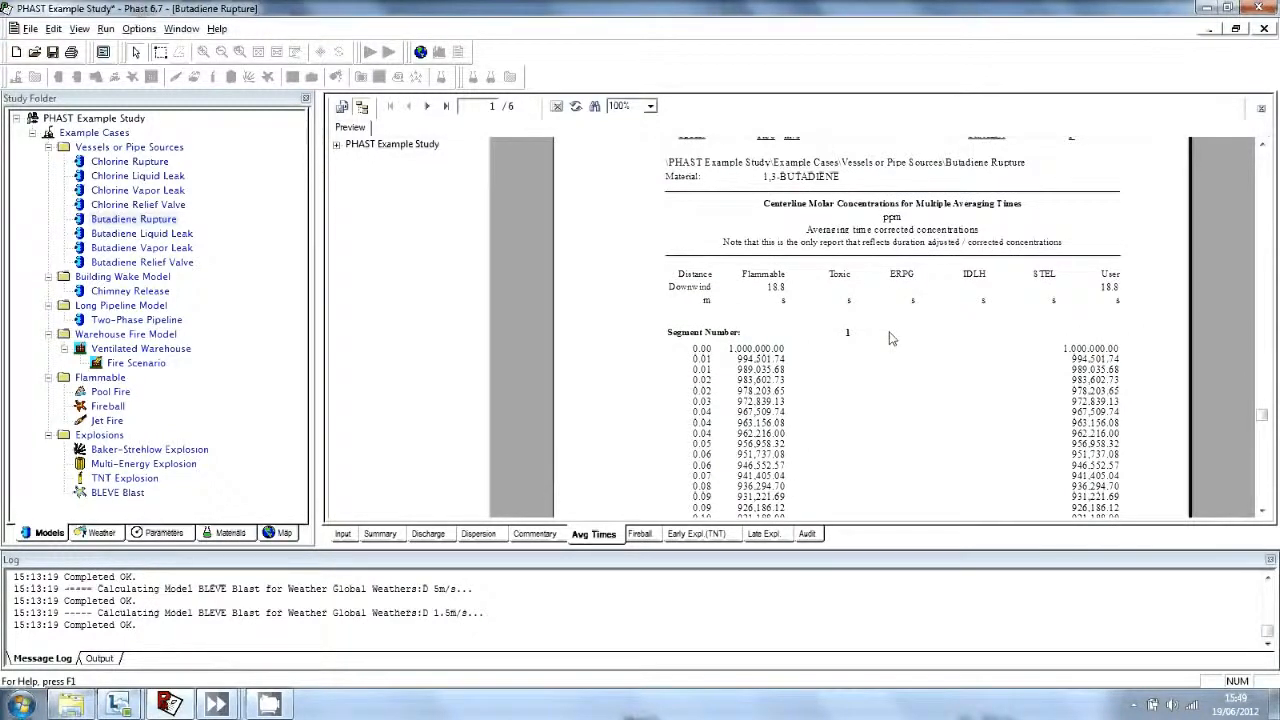
click(428, 107)
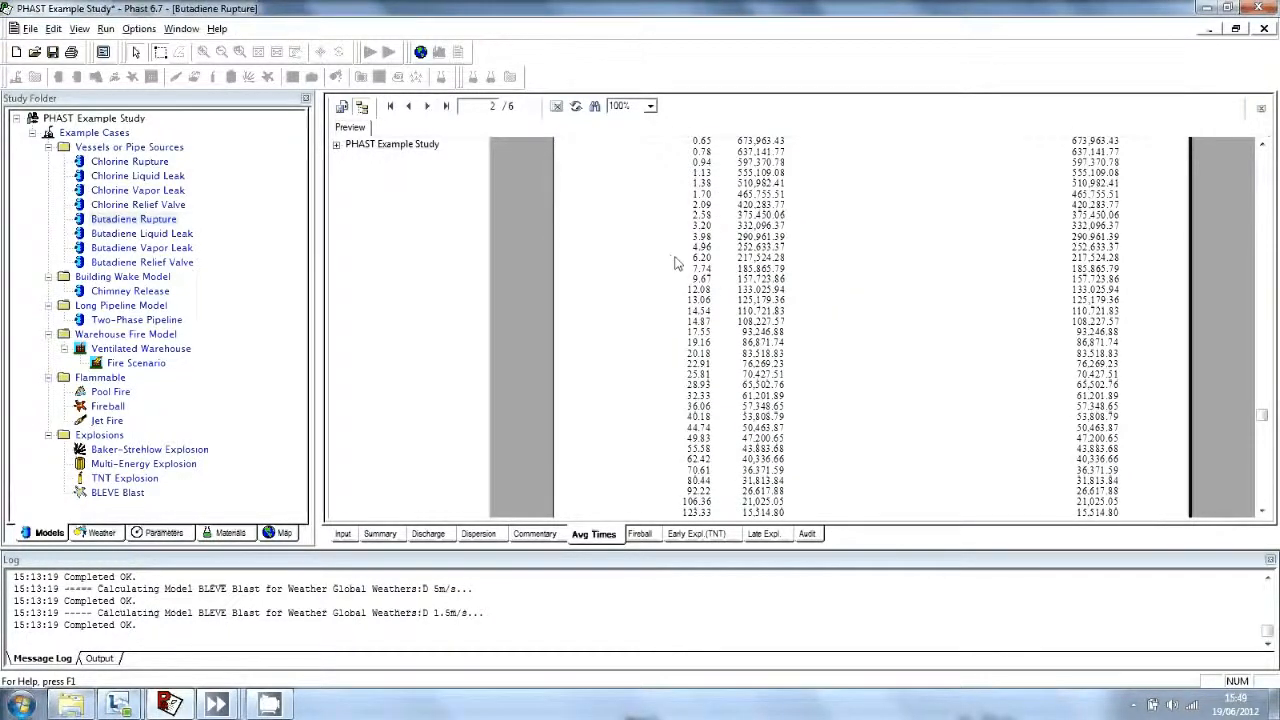
scroll(675, 263, up, 10)
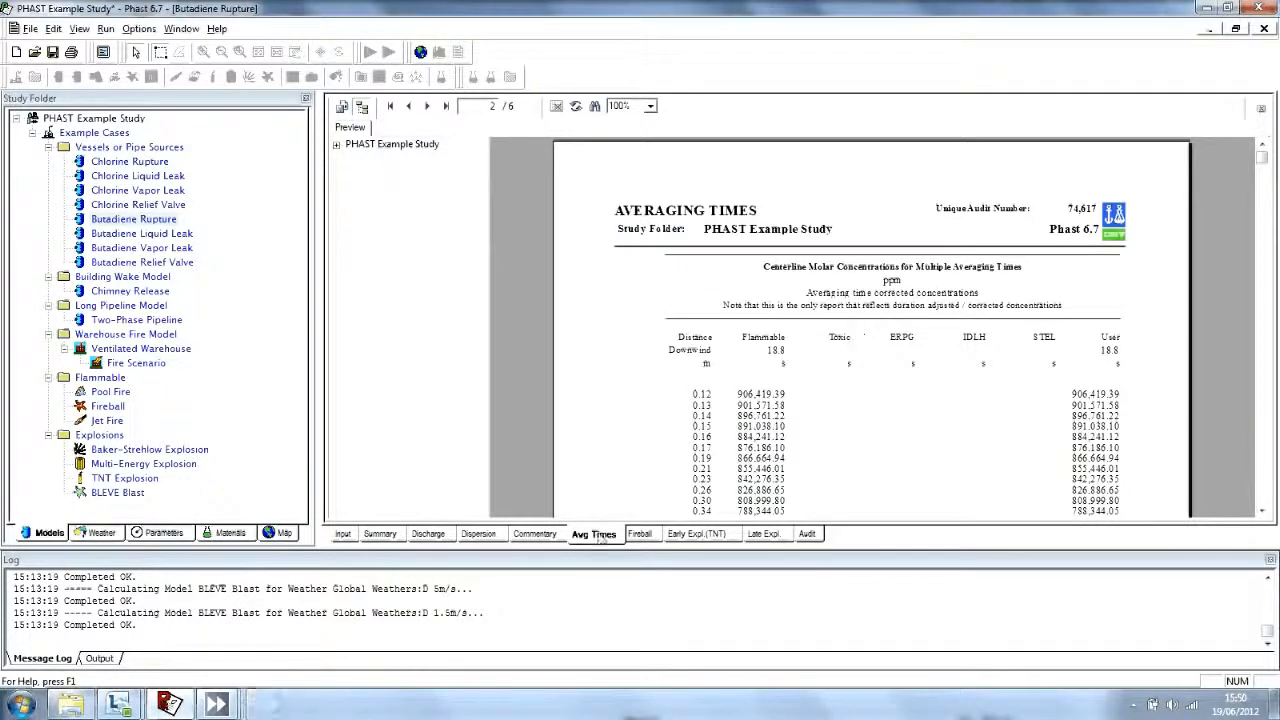
- Review the Fireball report's flame data on page 1 and the flame coordinates on page 2
click(640, 534)
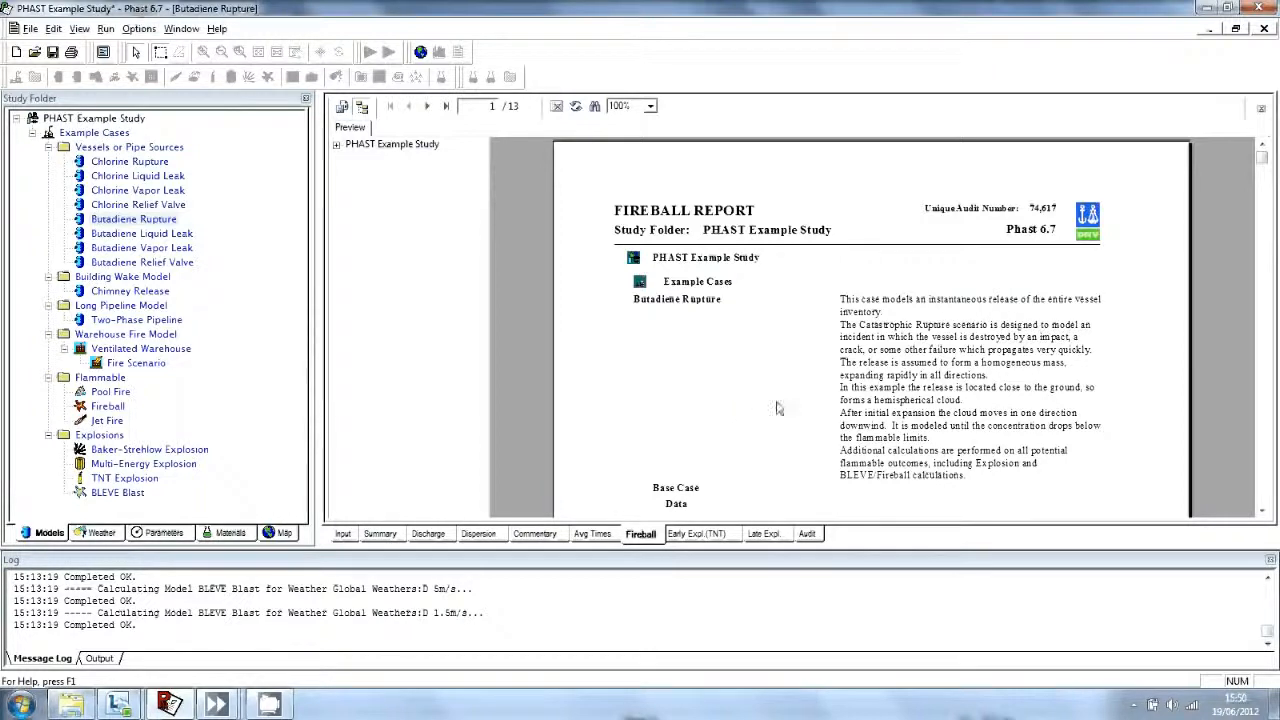
scroll(772, 407, down, 5)
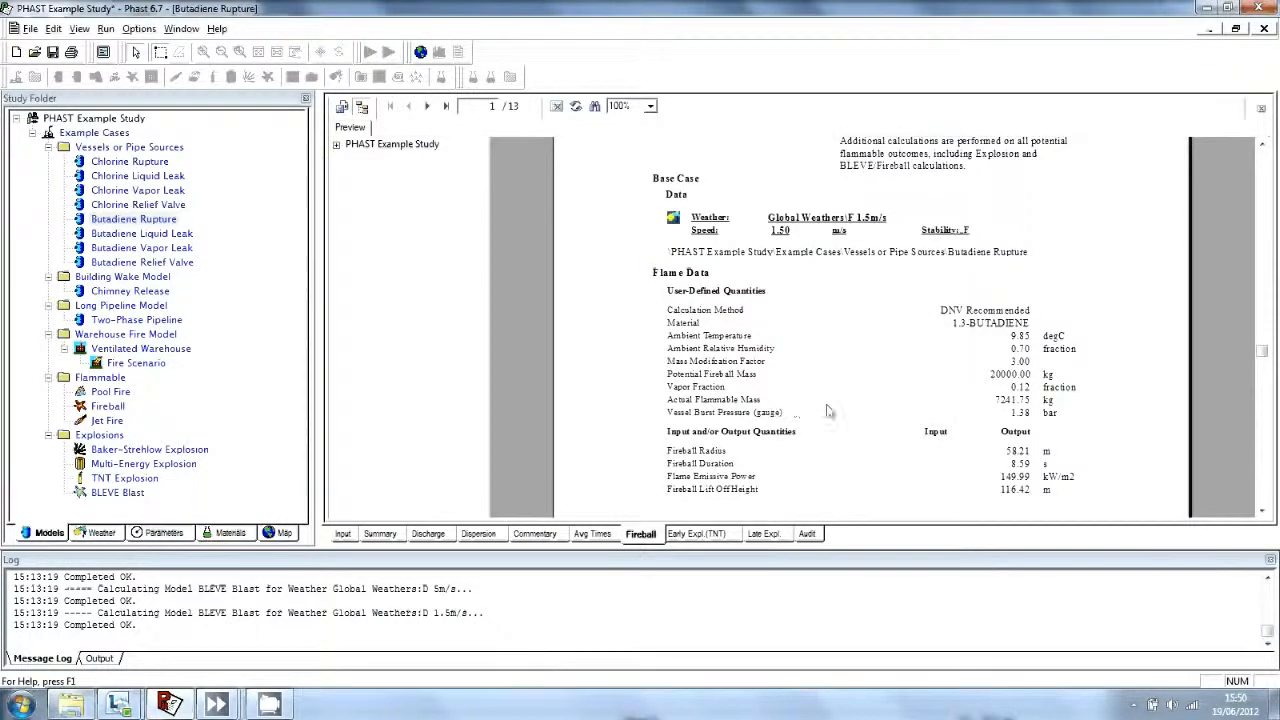
scroll(840, 408, down, 1)
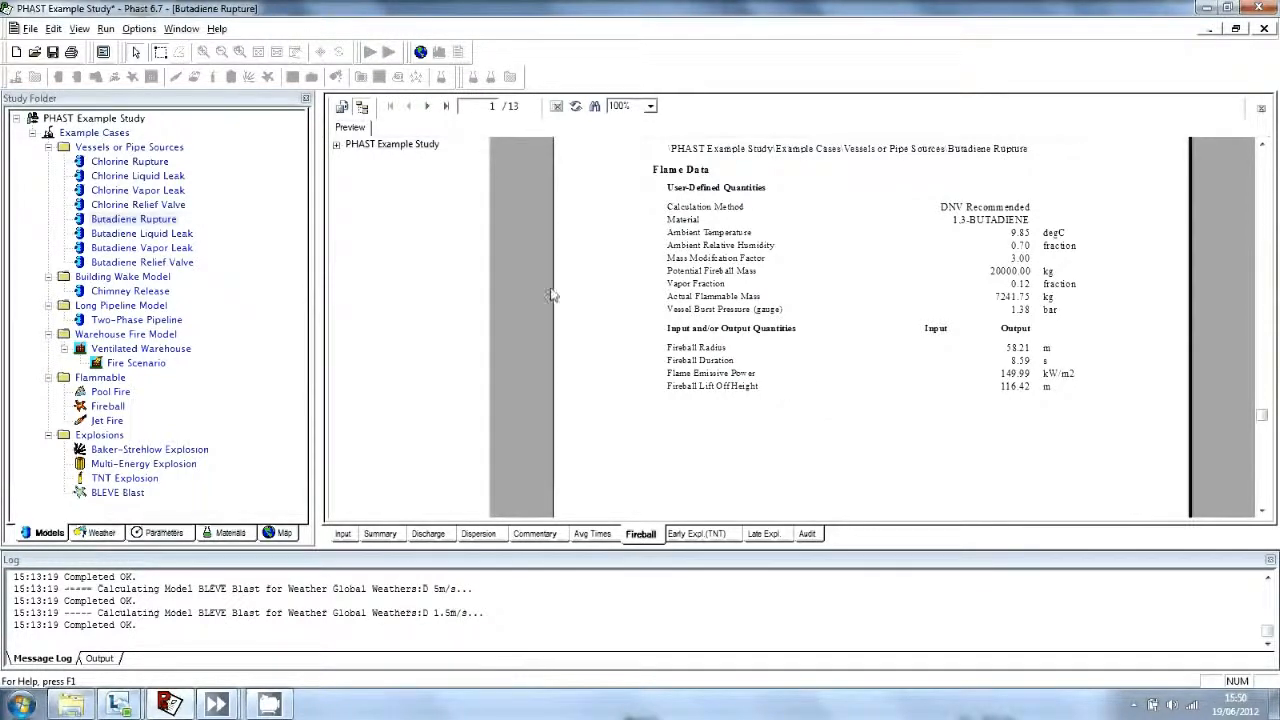
click(427, 106)
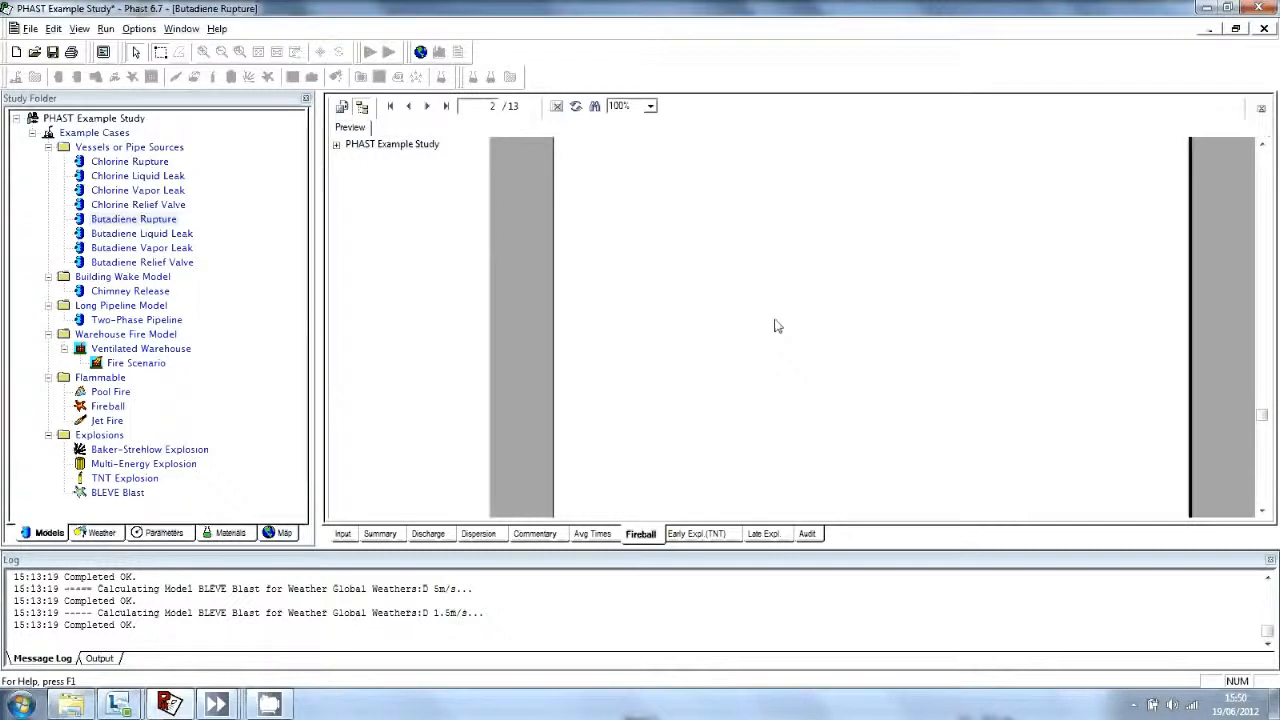
scroll(801, 337, up, 1)
scroll(801, 337, up, 2)
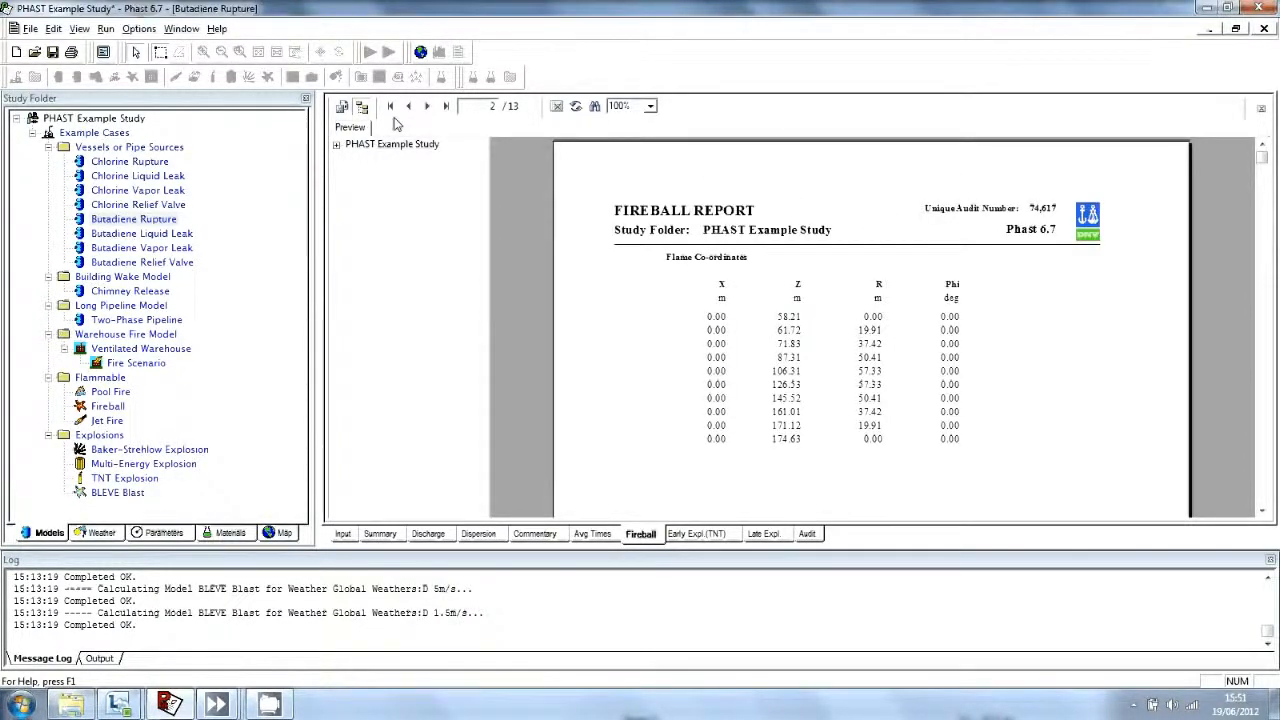
- Examine the fireball radiation intensity ellipse results on page 3 and the radiation distance tables on pages 12 and 13
click(427, 106)
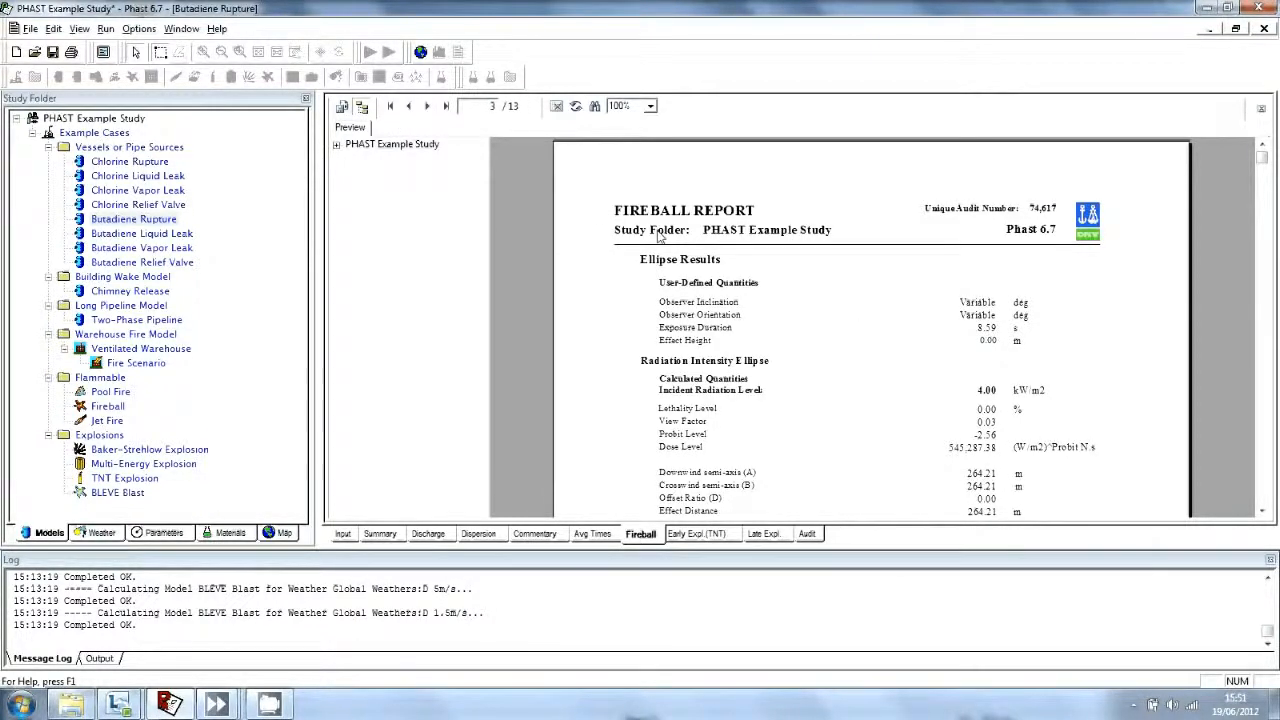
scroll(836, 337, down, 3)
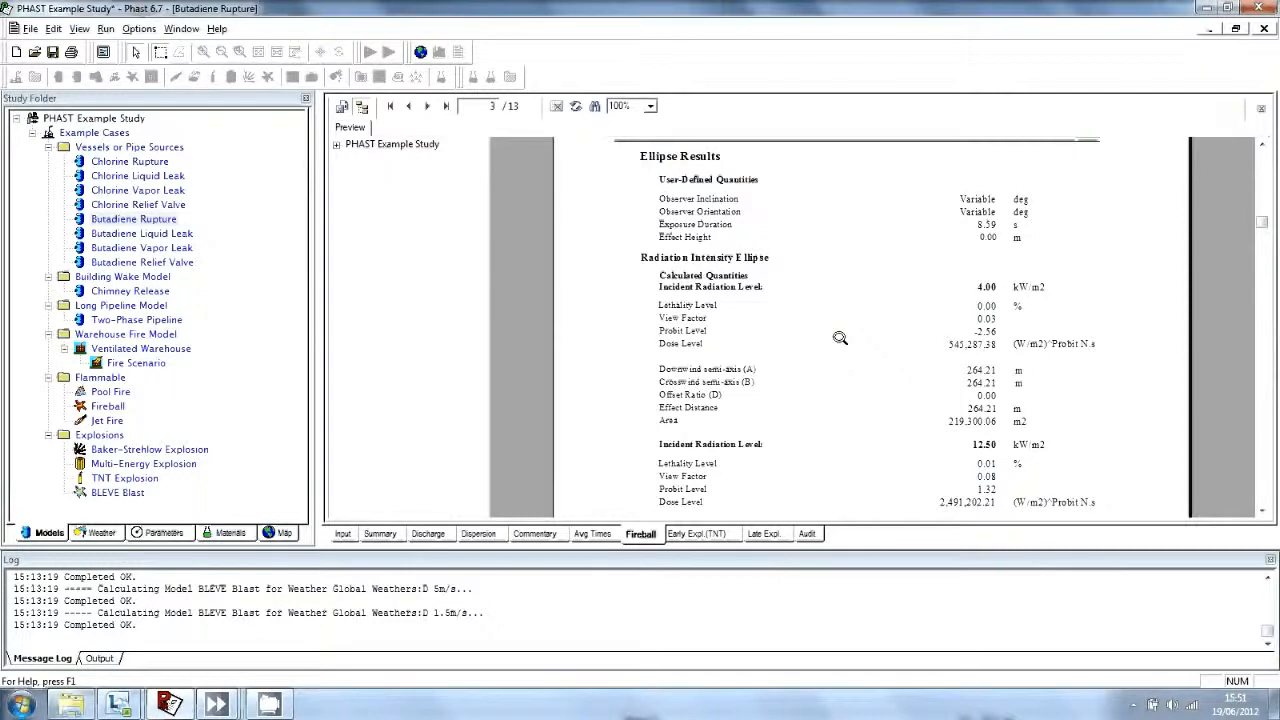
scroll(838, 344, down, 3)
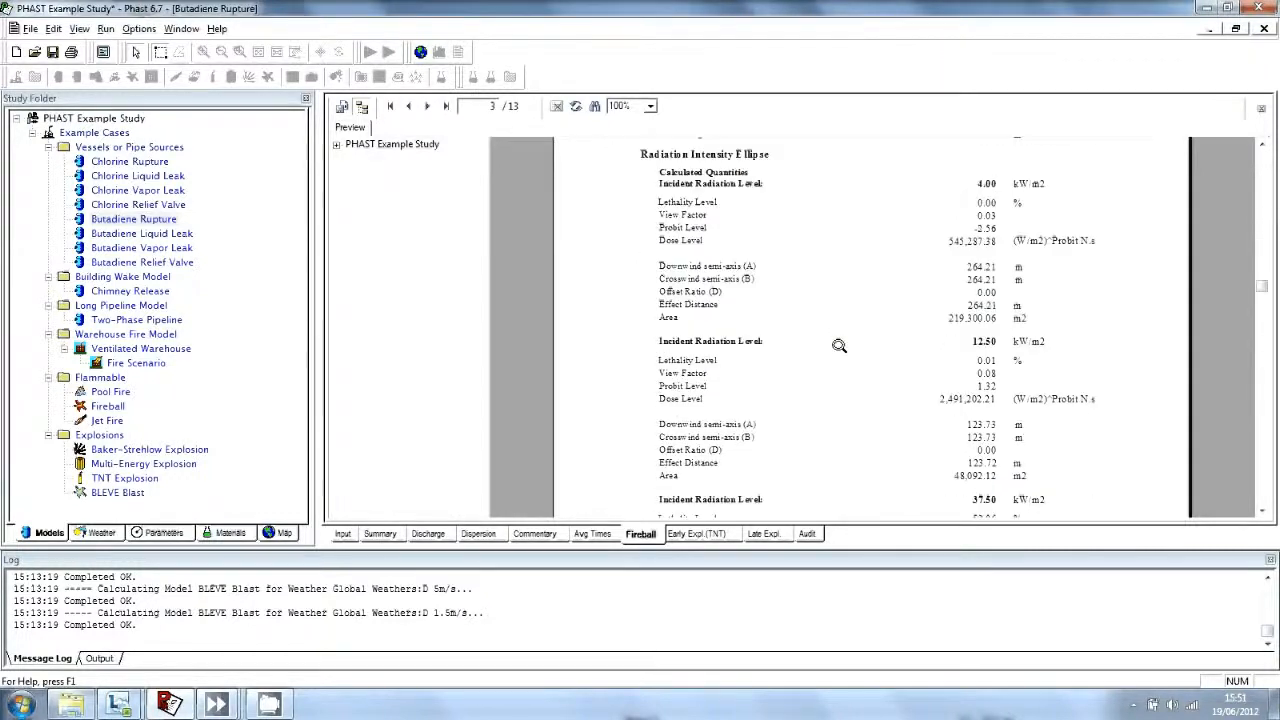
click(446, 106)
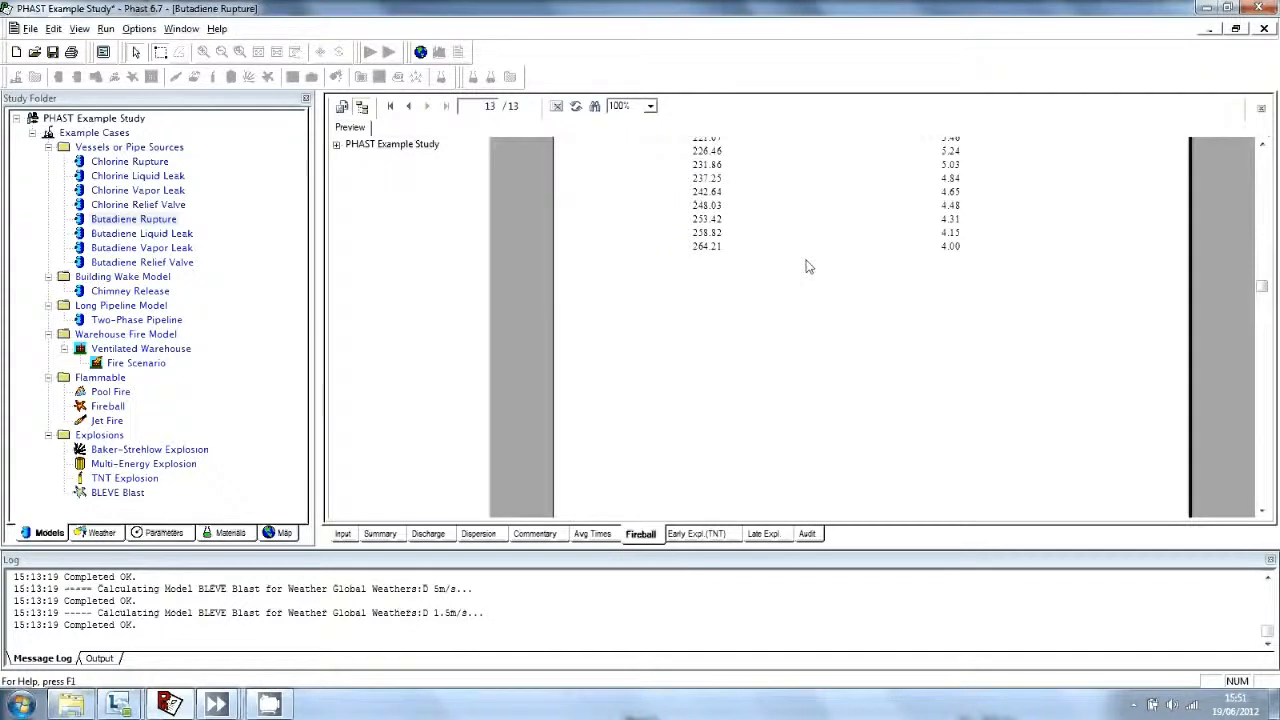
scroll(808, 266, up, 5)
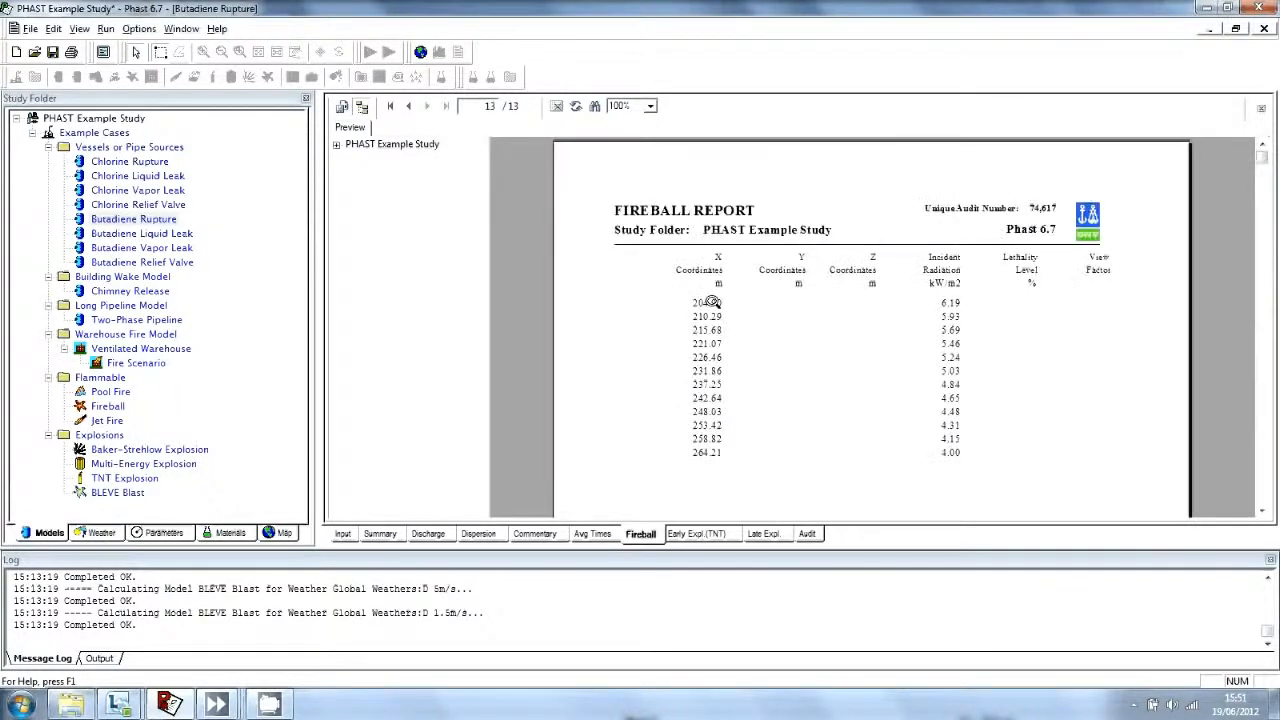
click(408, 106)
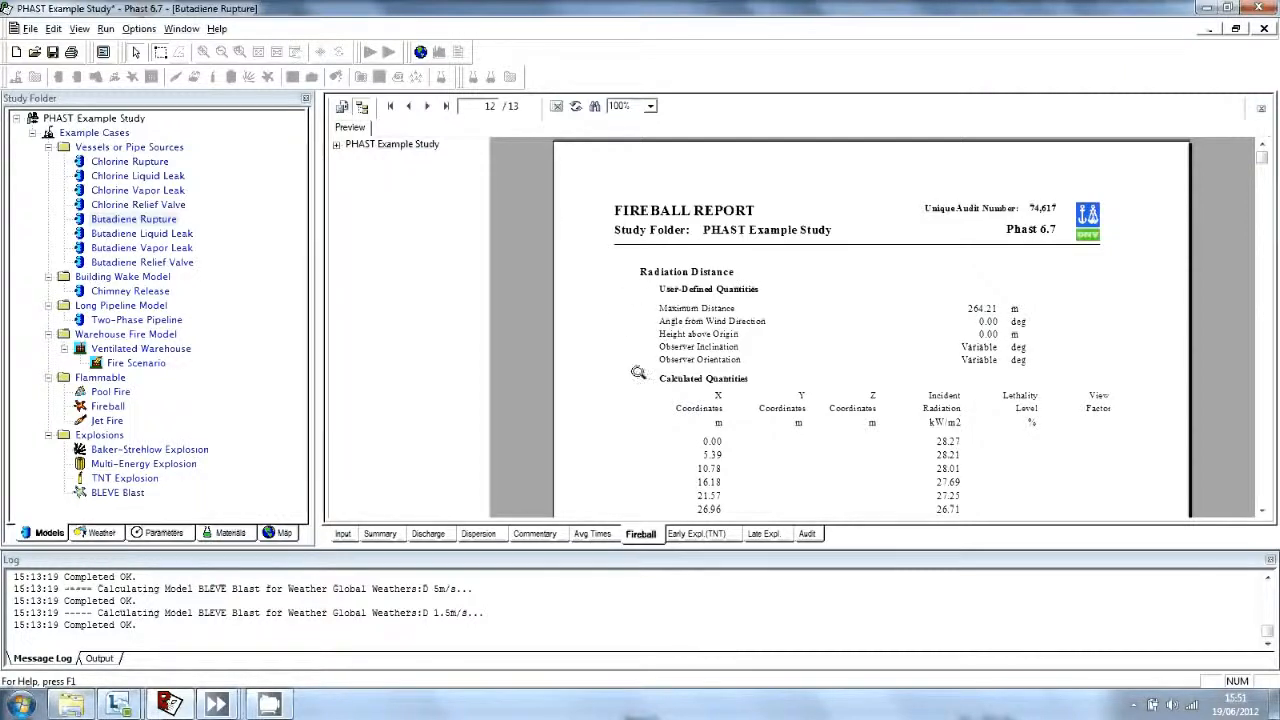
- Review the early explosion TNT report's radii at overpressures and its overpressure versus distance table through page 2
click(702, 537)
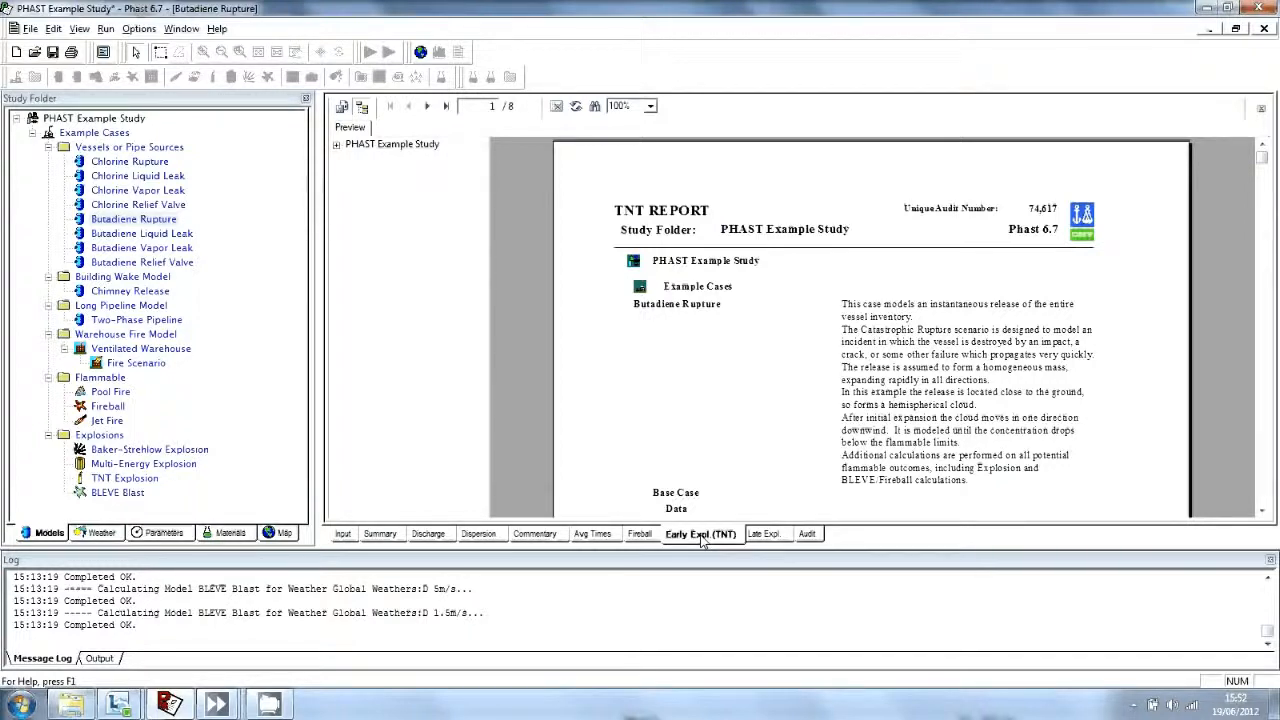
scroll(884, 385, down, 5)
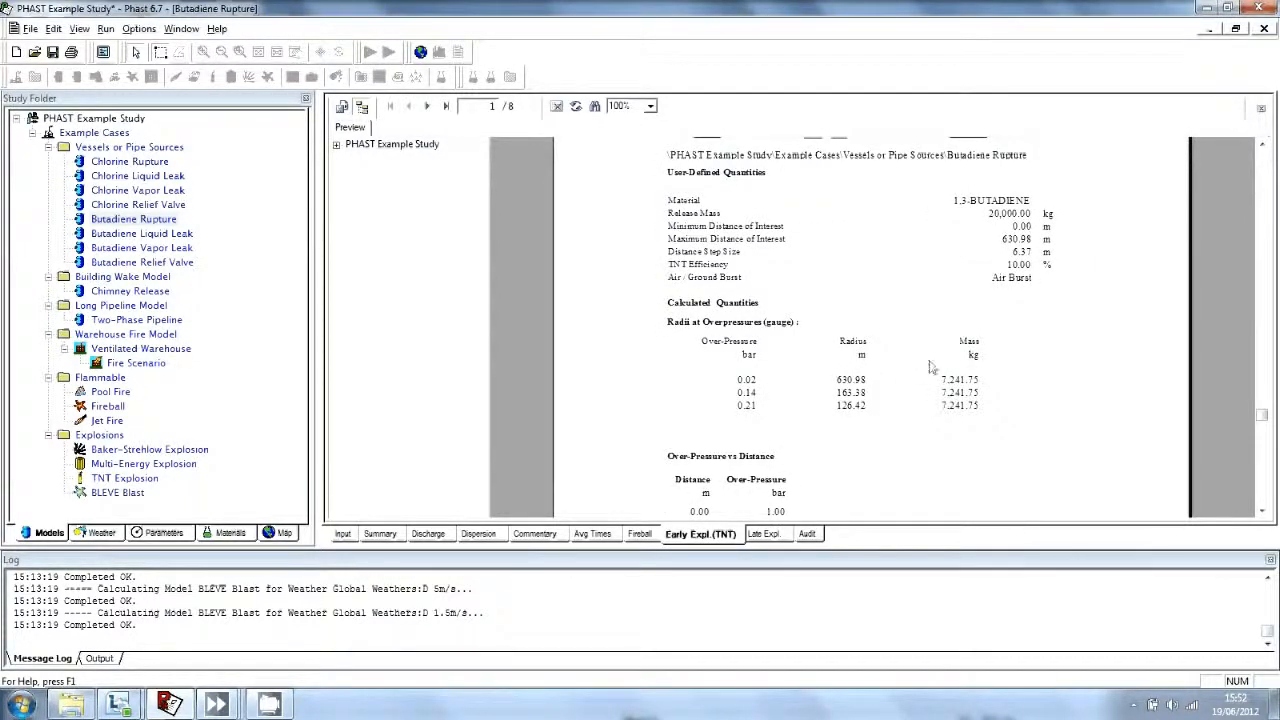
click(427, 106)
scroll(788, 332, up, 5)
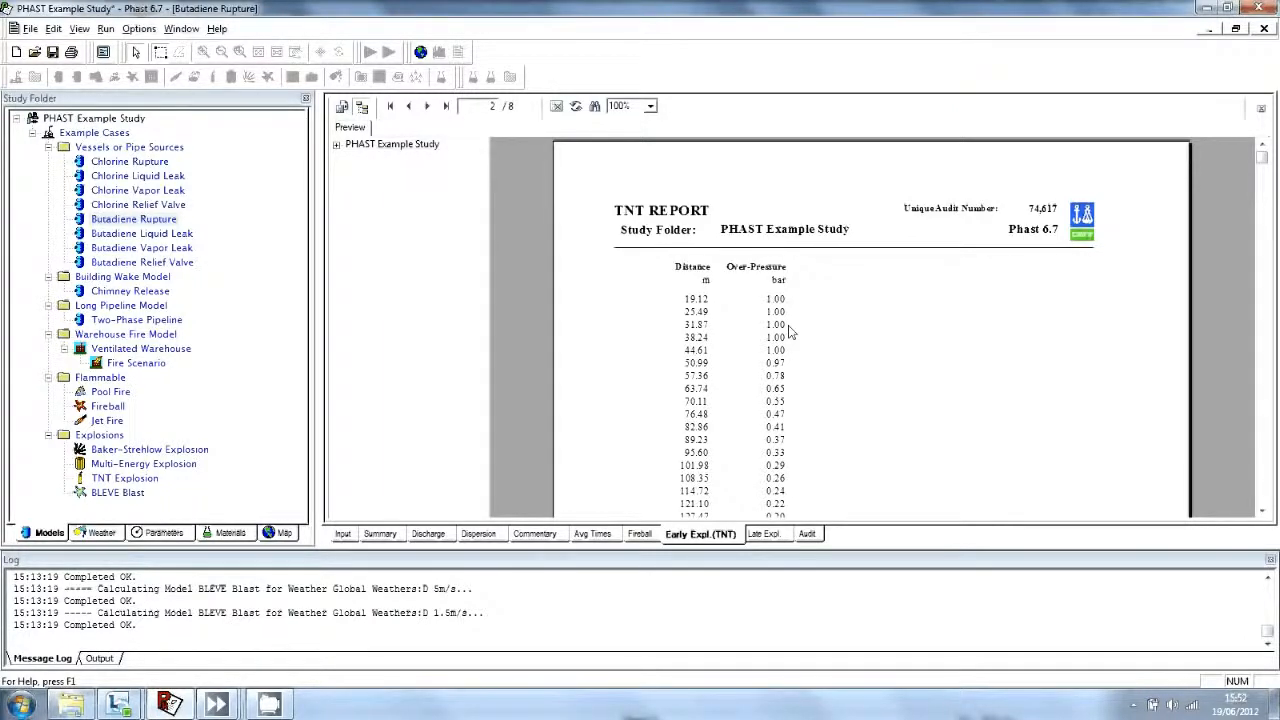
- Read the rest of the overpressure versus distance table on page 2 of the TNT report and advance one page
scroll(788, 332, down, 5)
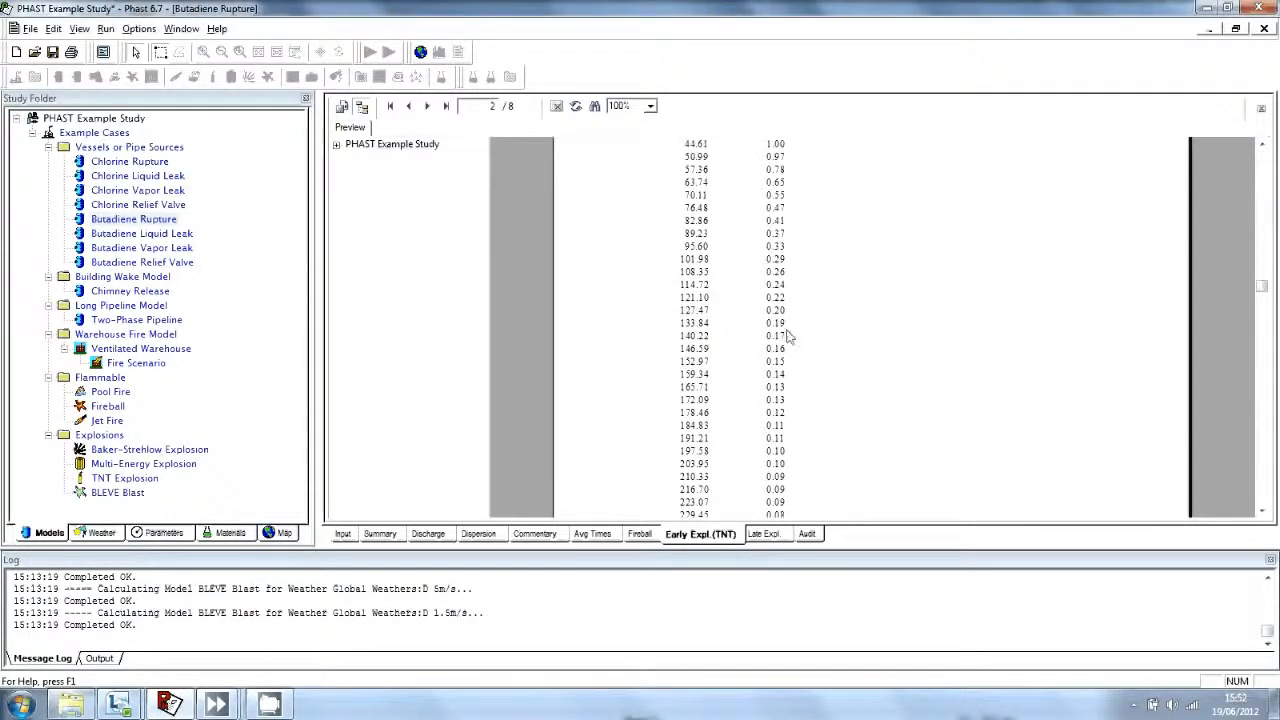
scroll(785, 334, down, 5)
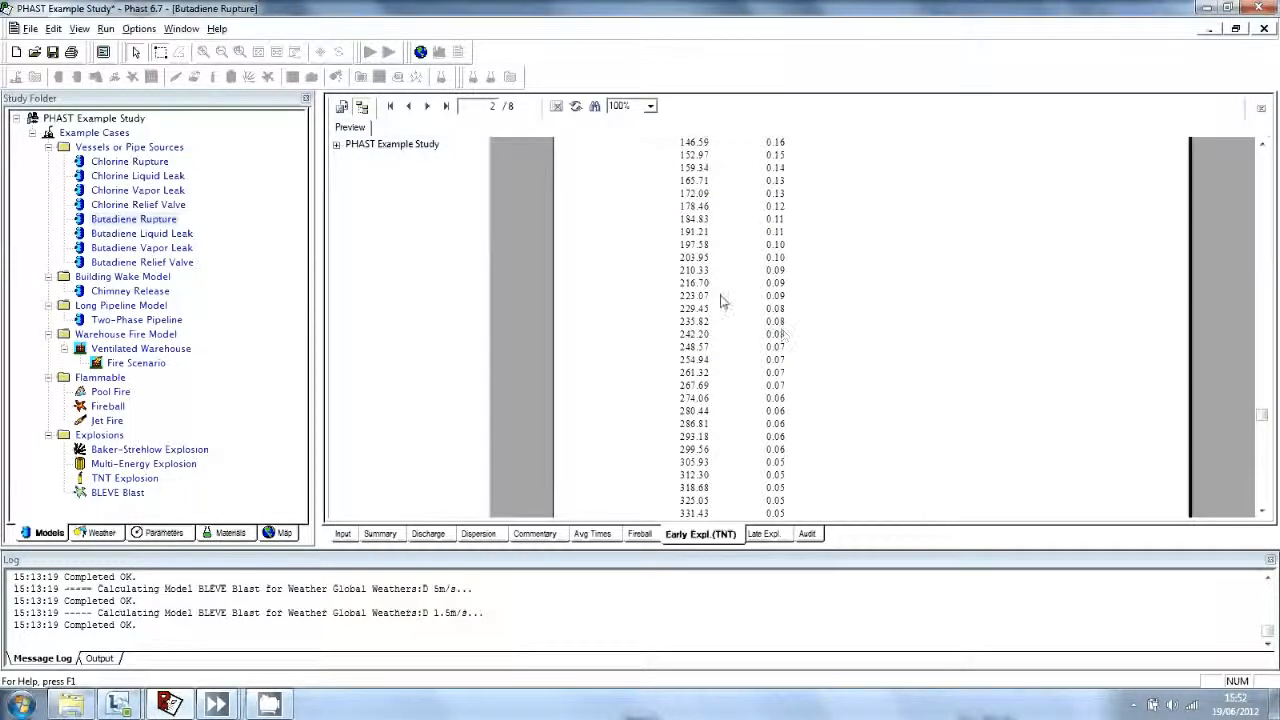
click(428, 107)
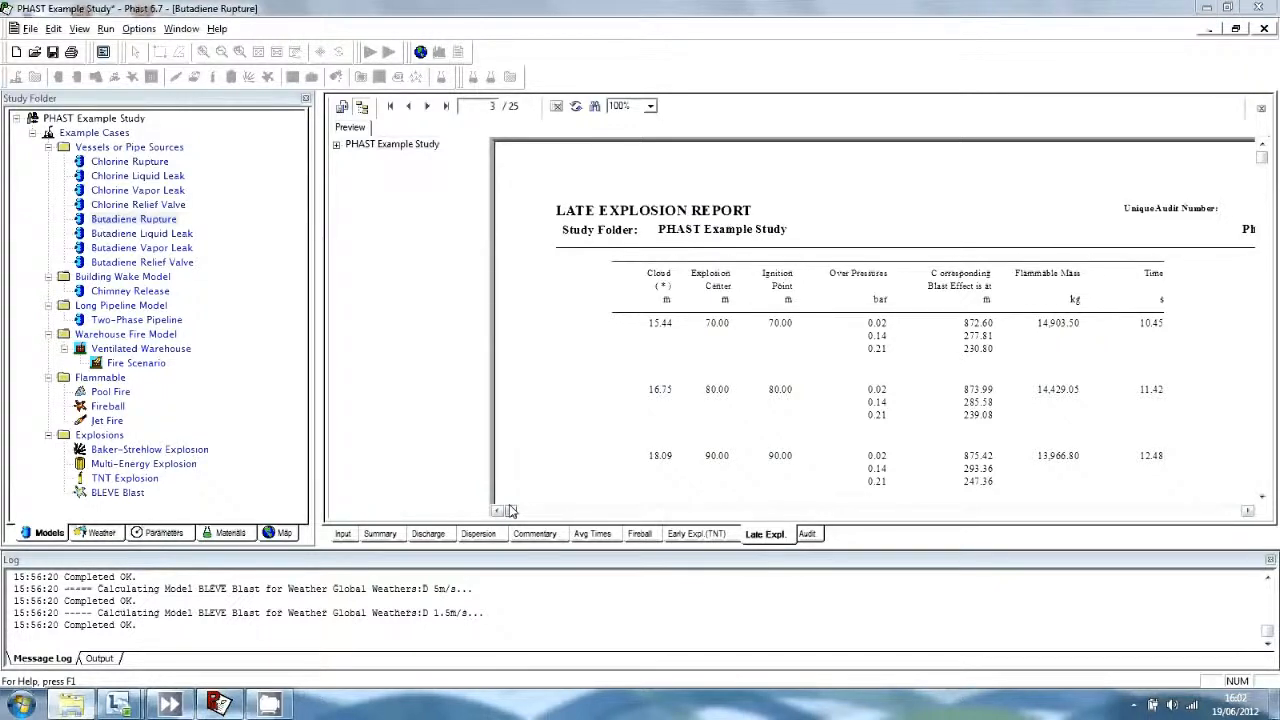
- Plot the Chimney Release graphs for all three global weathers: F 1.5m/s, D 5m/s and D 1.5m/s
click(127, 294)
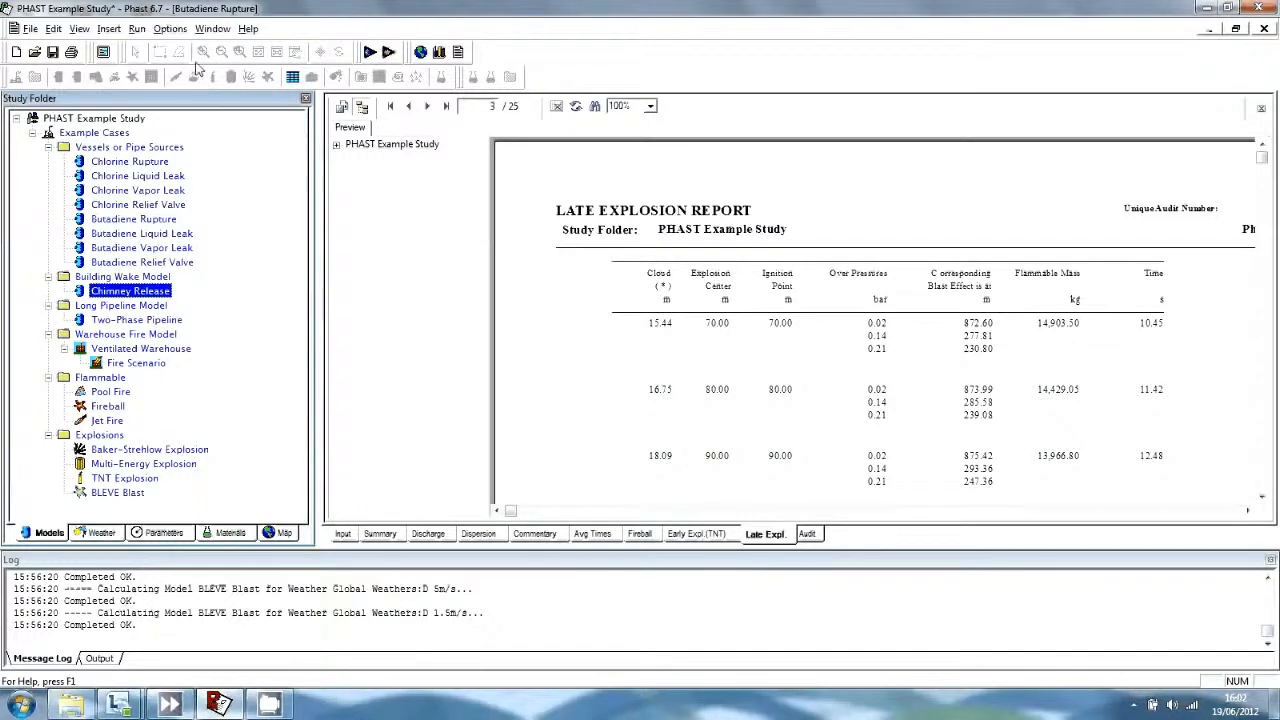
click(437, 60)
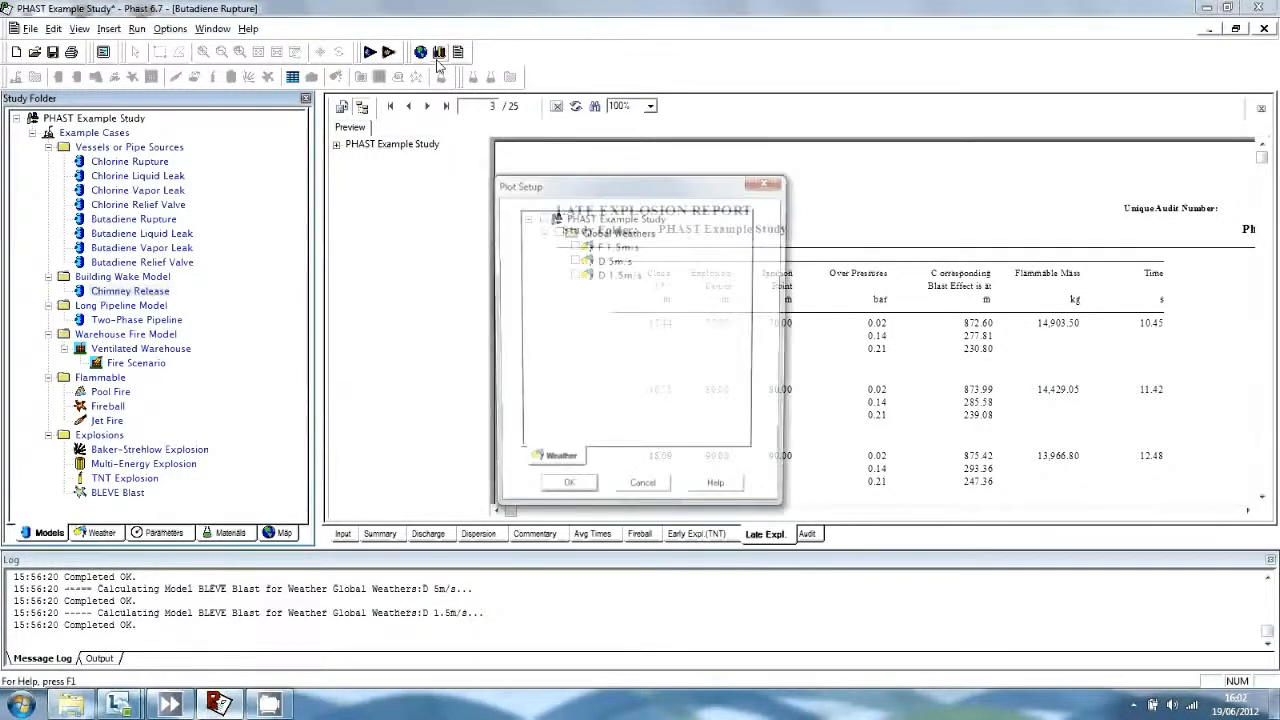
click(558, 232)
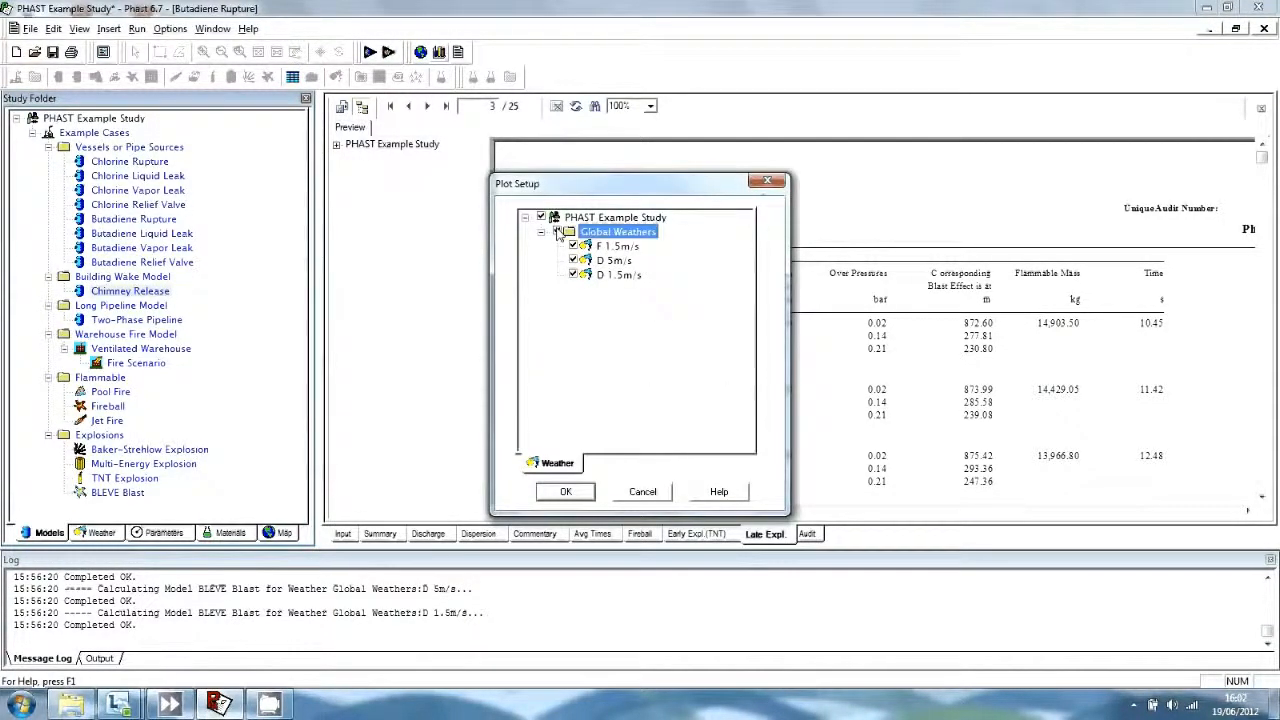
click(566, 491)
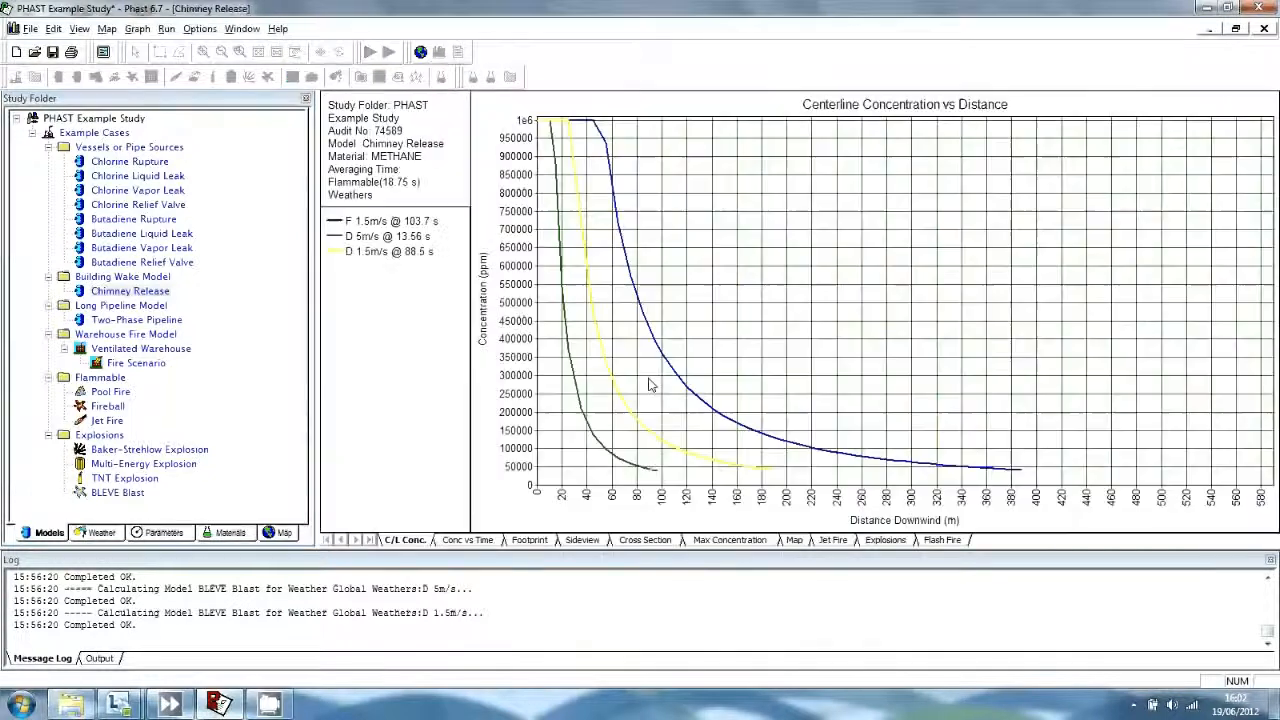
- View the Chimney Release side view, late explosion overpressure, late explosion worst case radii and flash fire envelope graphs
click(590, 541)
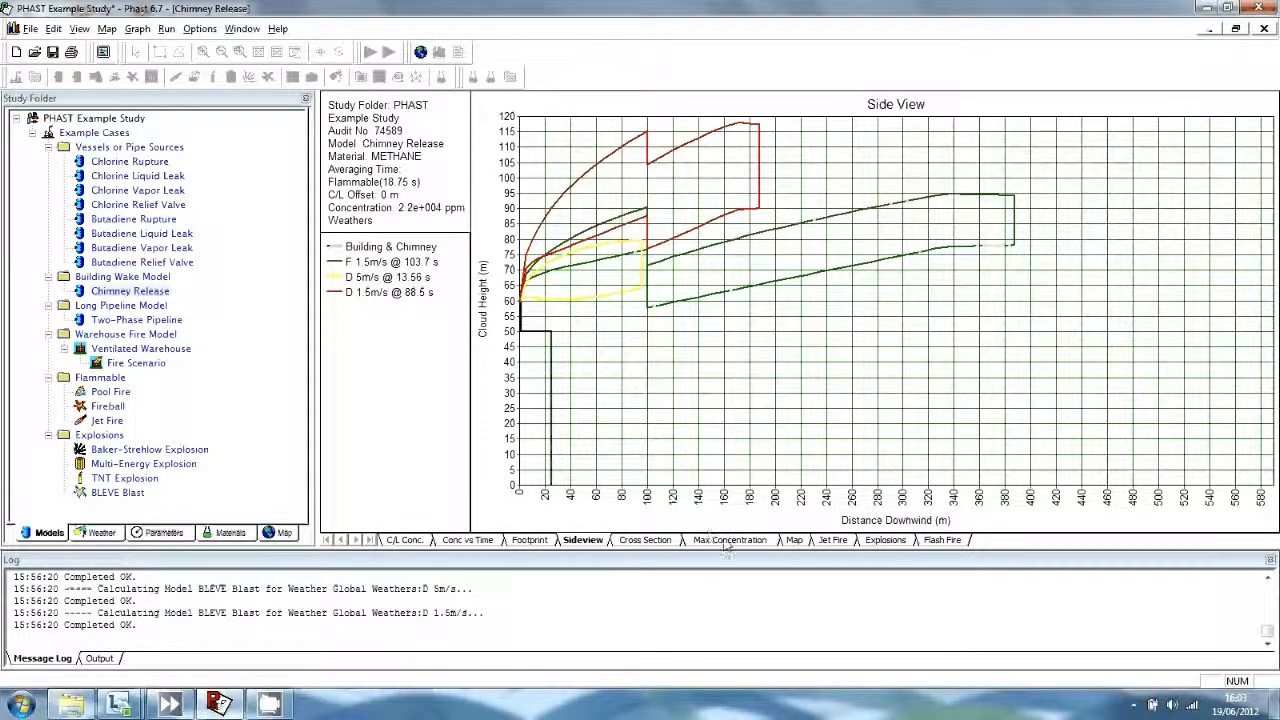
click(884, 541)
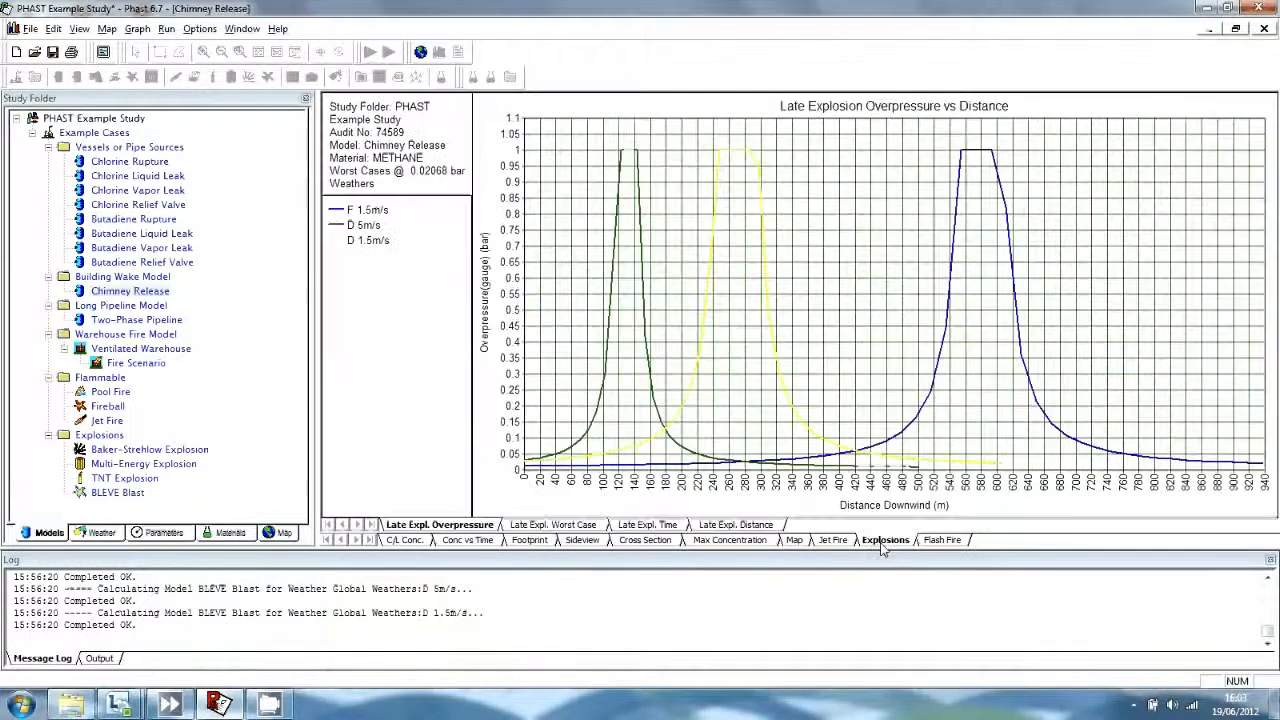
click(566, 528)
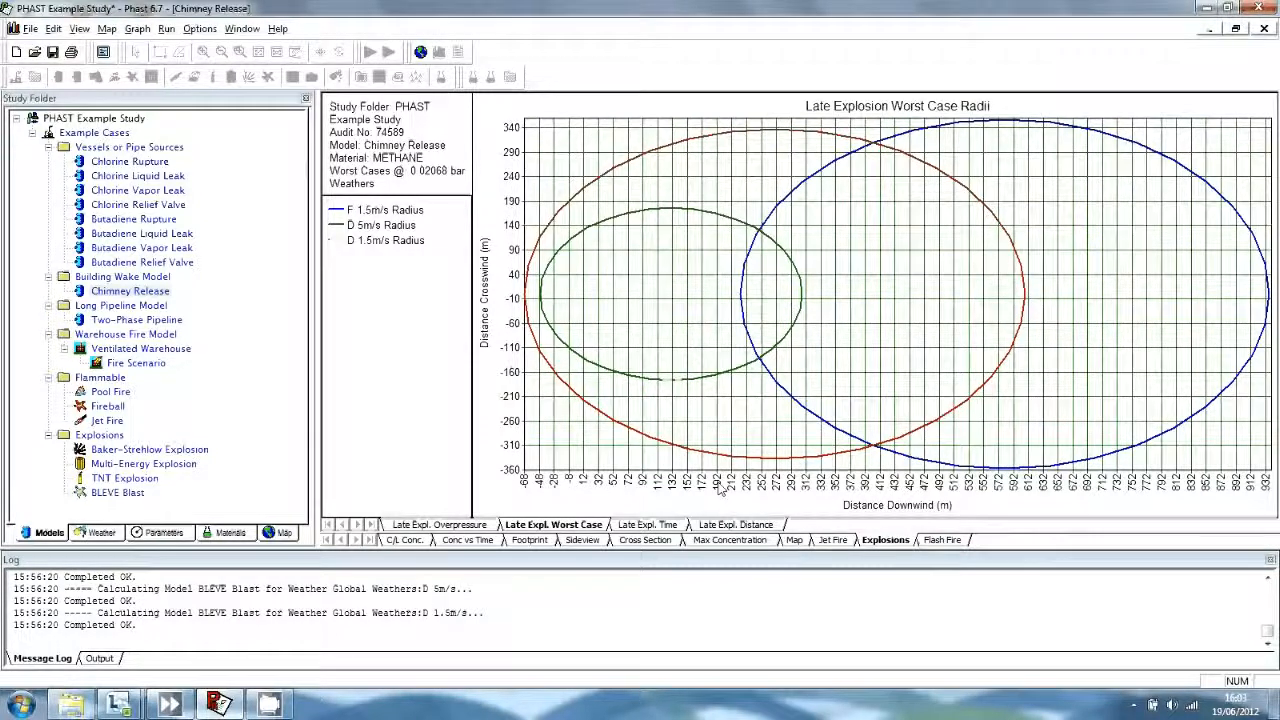
click(940, 540)
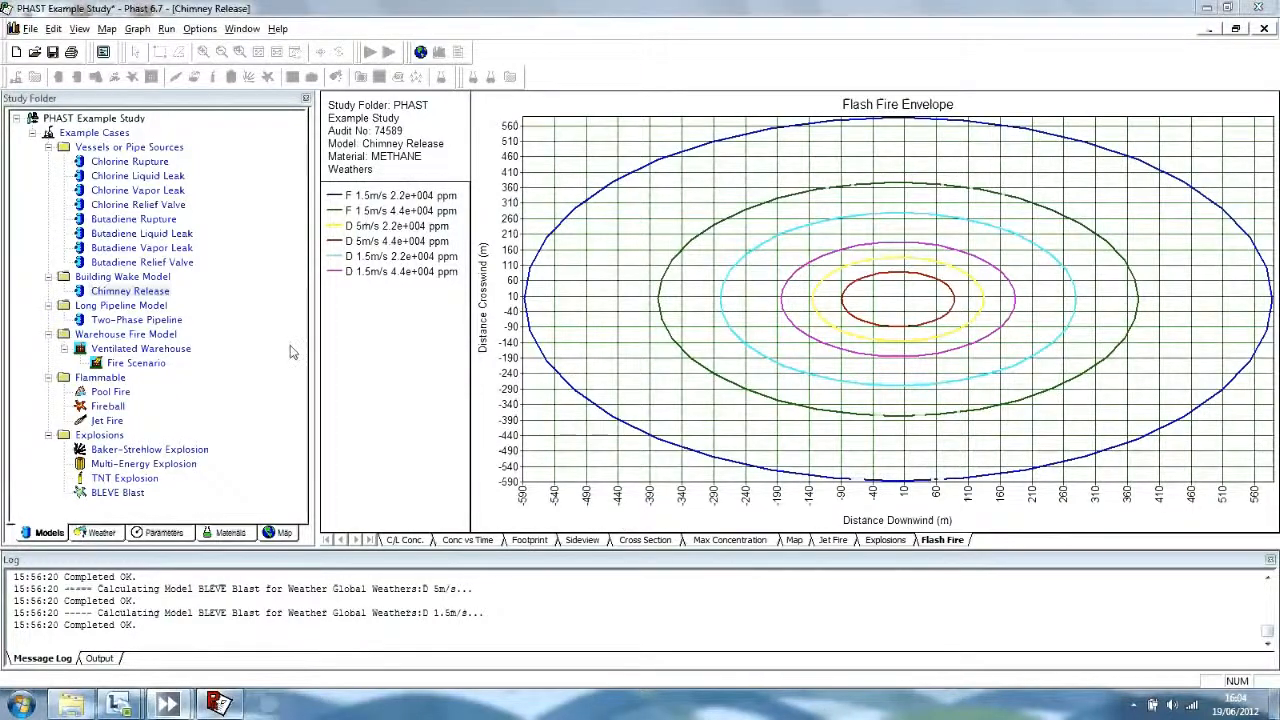
- Plot the Two-Phase Pipeline graphs for the F 1.5m/s weather only
click(148, 320)
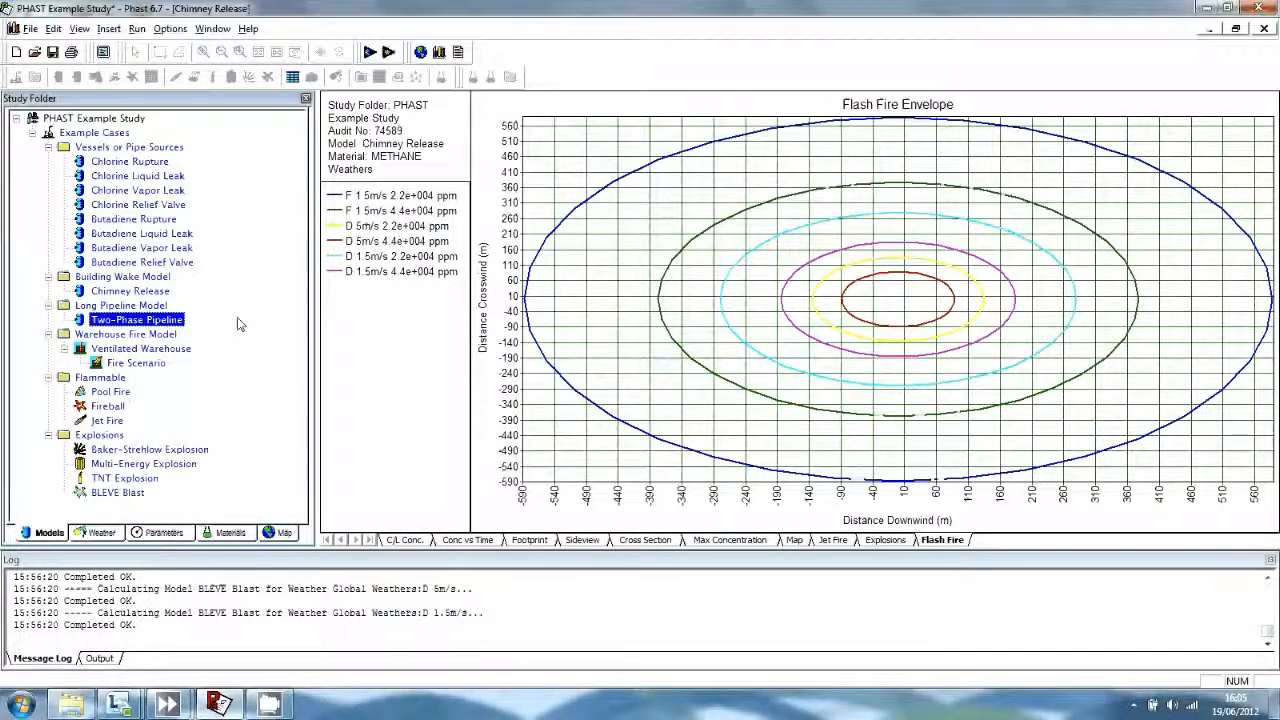
click(439, 53)
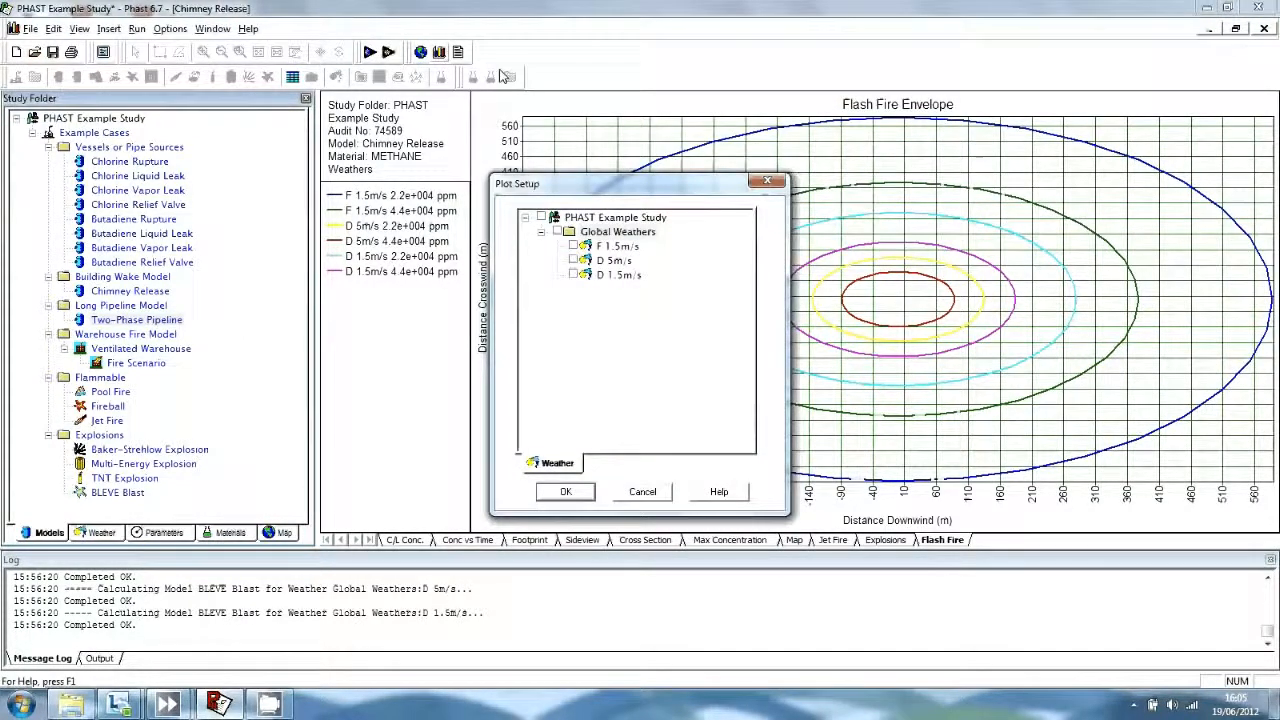
click(573, 246)
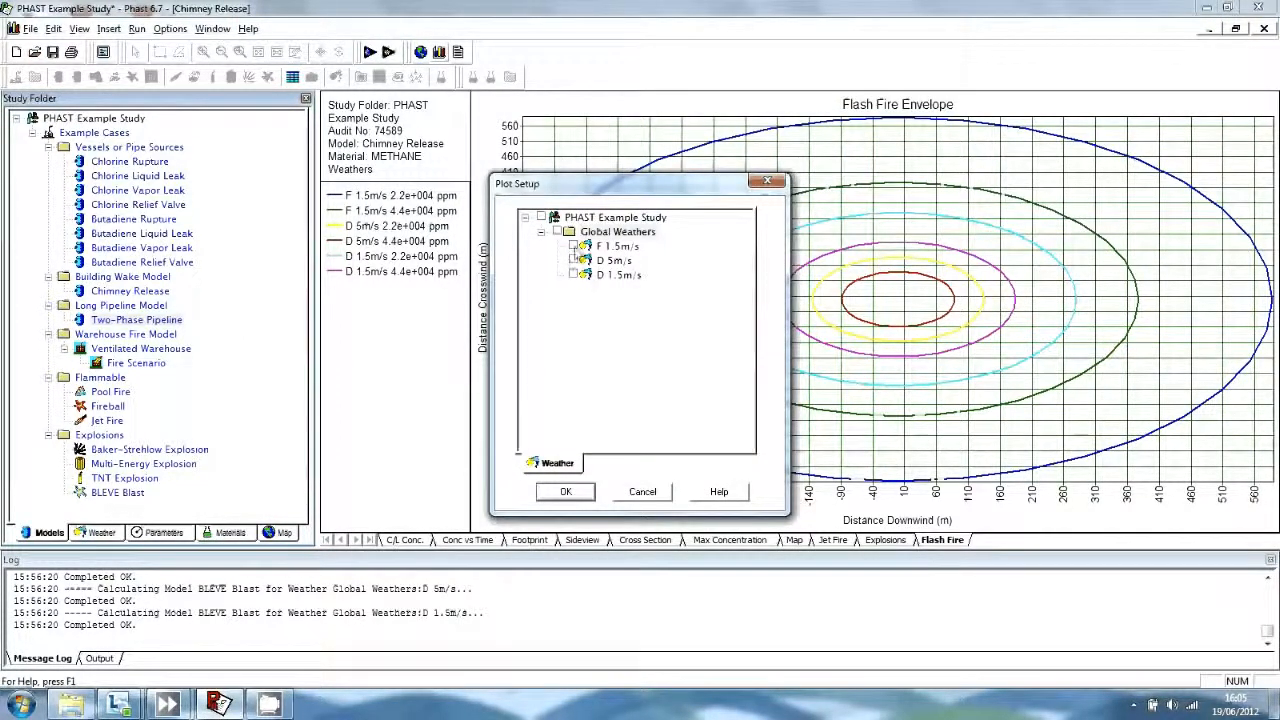
click(566, 494)
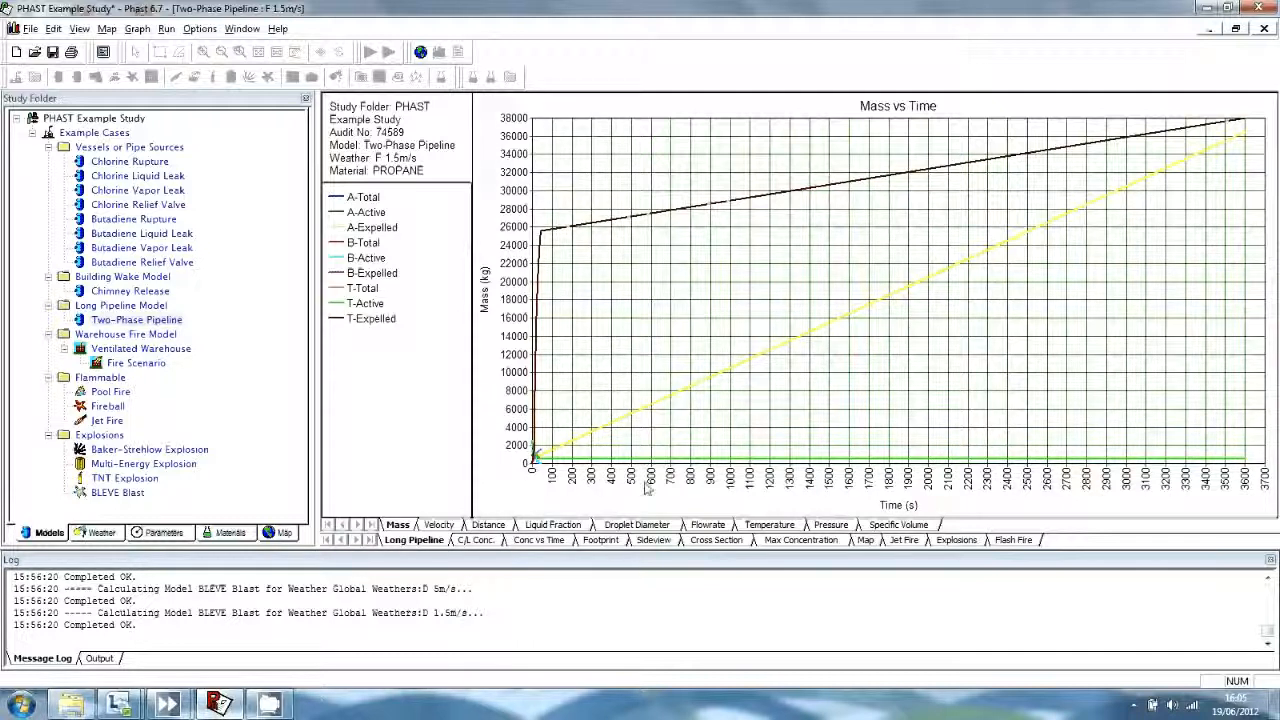
- Show the Flowrate vs Time graph, turn off automatic scaling and set the time axis maximum to 60 s
click(709, 525)
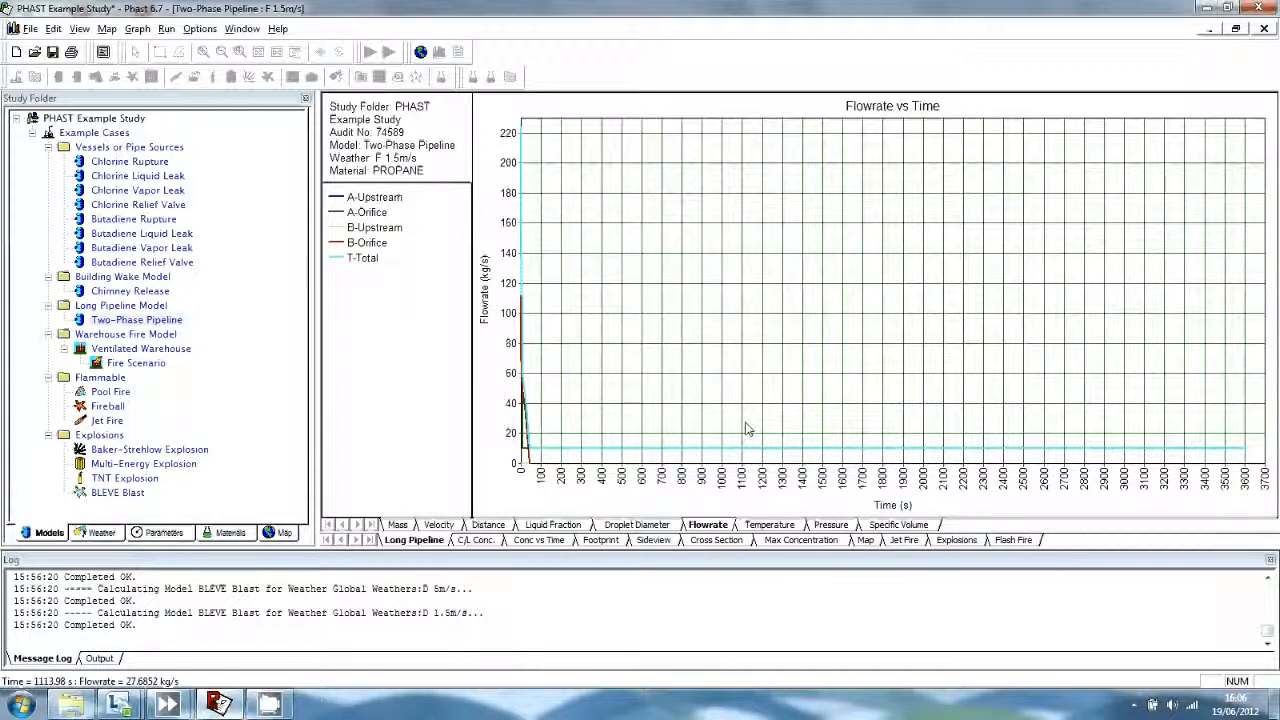
right_click(896, 481)
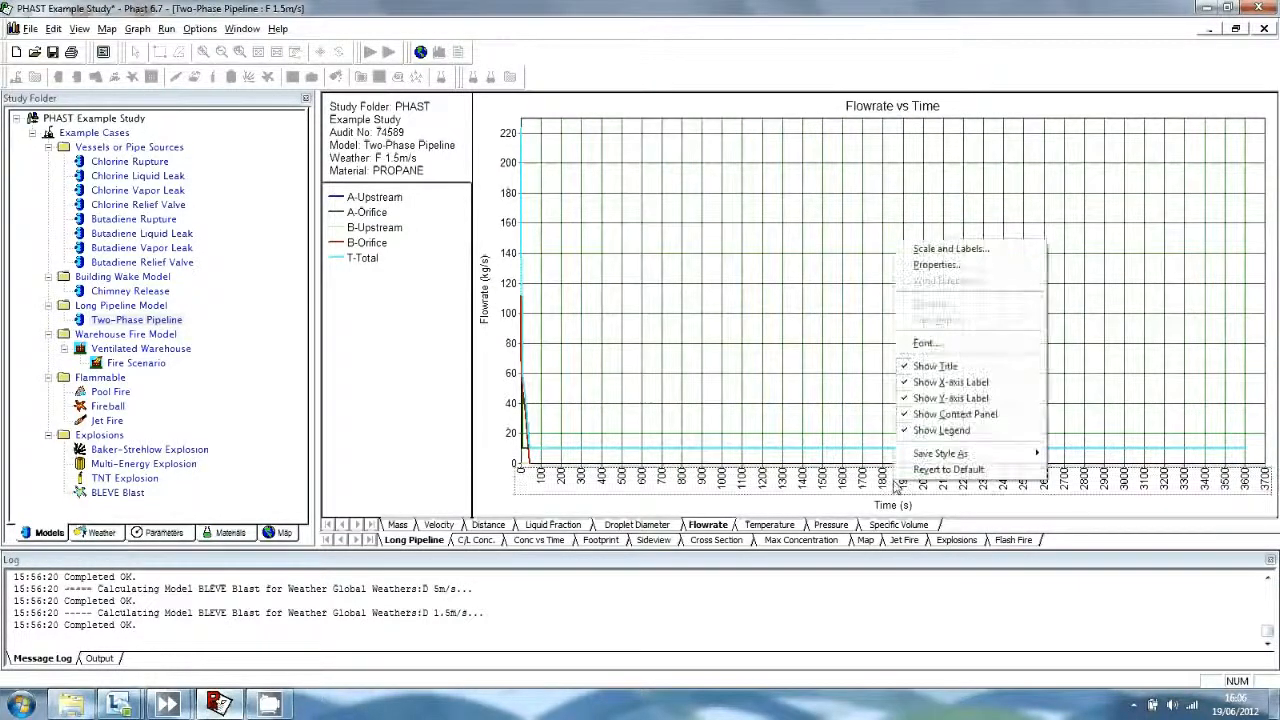
click(950, 249)
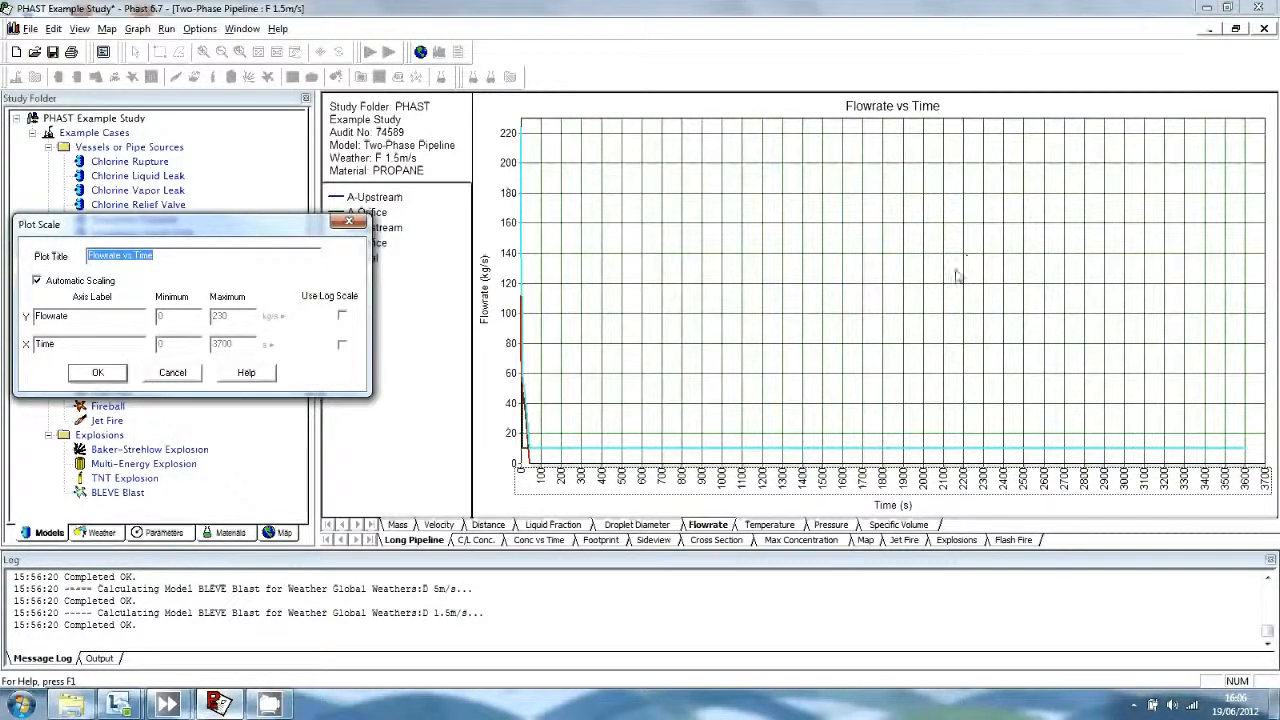
click(37, 281)
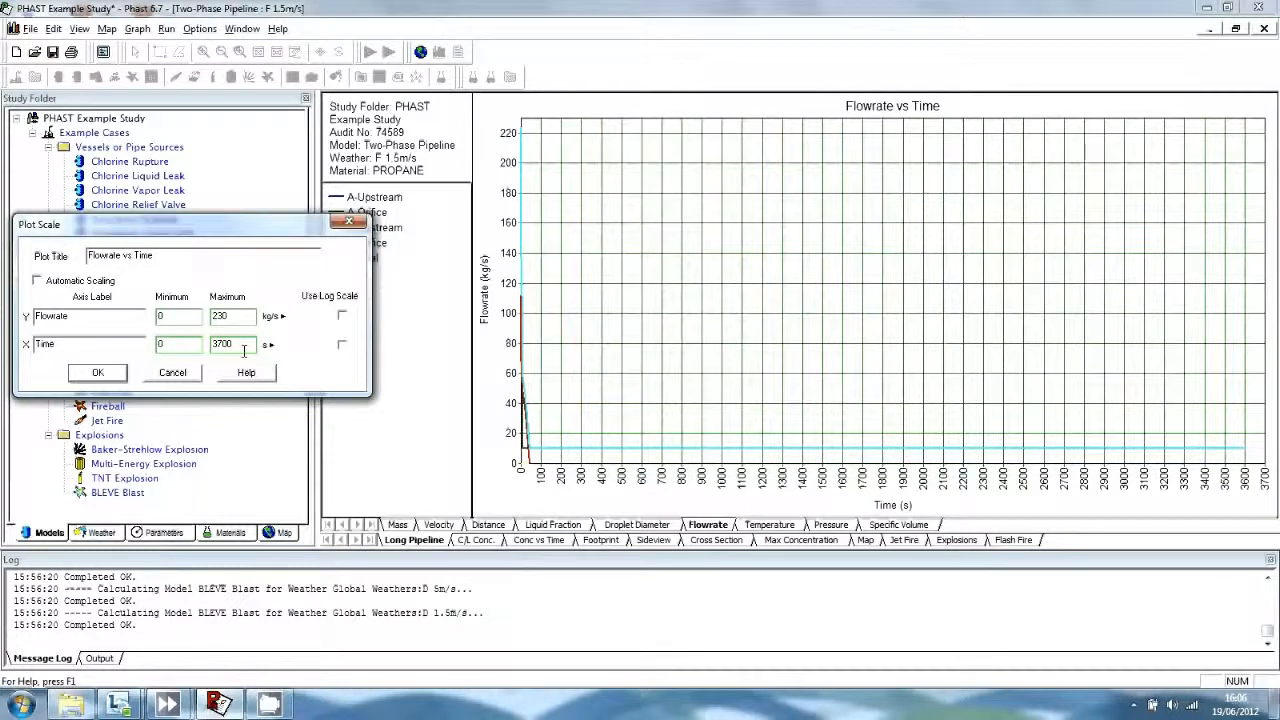
drag(238, 346, 195, 347)
text(80)
click(112, 374)
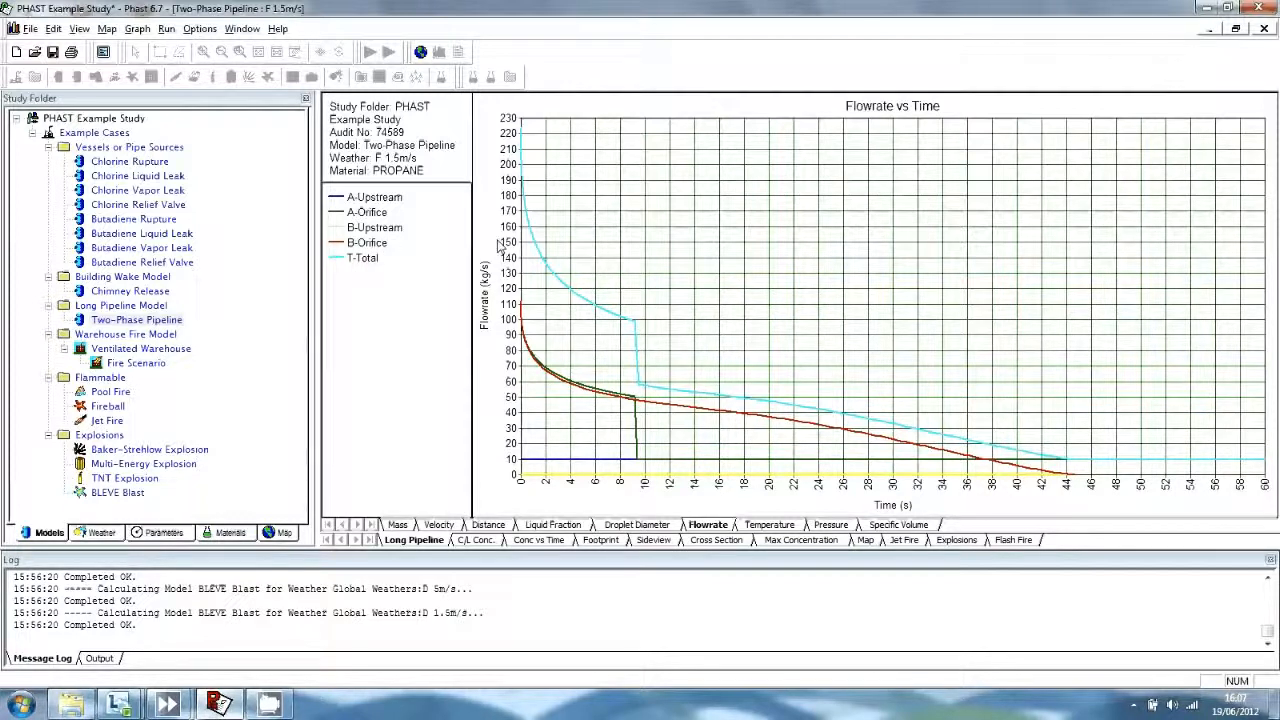
- Review the Long Pipe display options in the plot properties, keep them as they are, and show the Distance vs Time graph
right_click(586, 242)
click(631, 266)
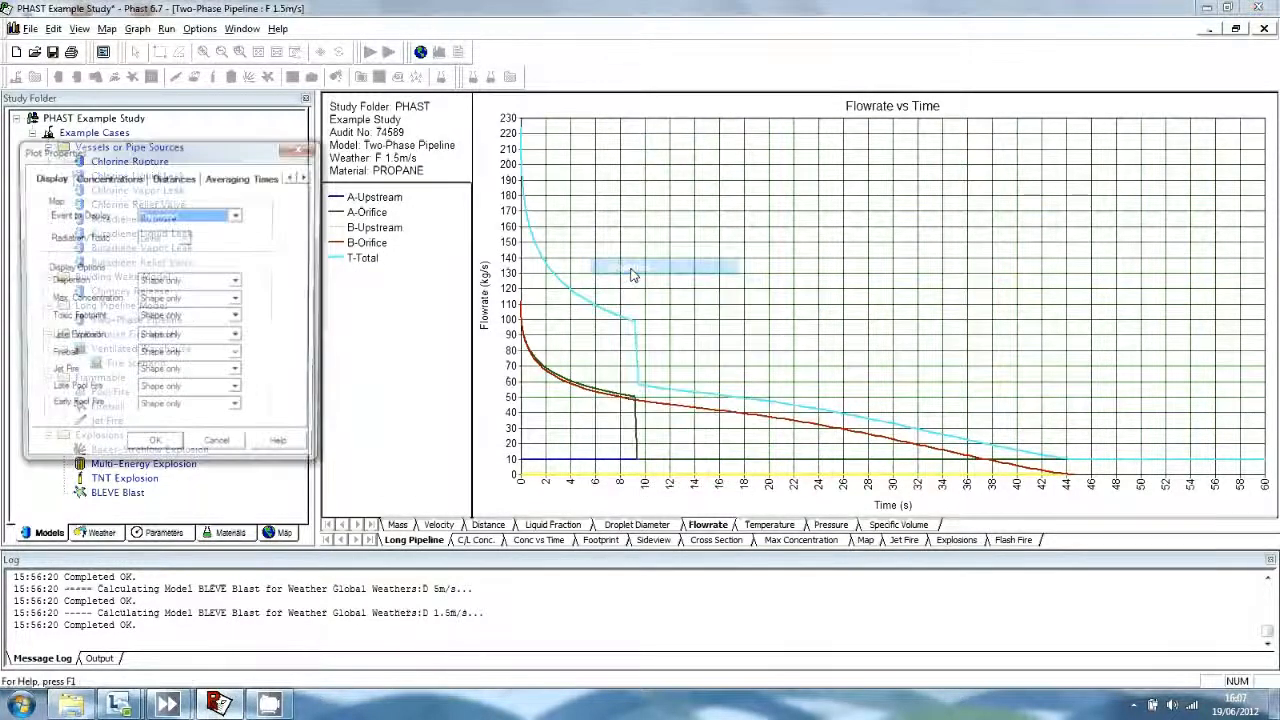
click(308, 178)
click(308, 178)
click(308, 178)
click(215, 178)
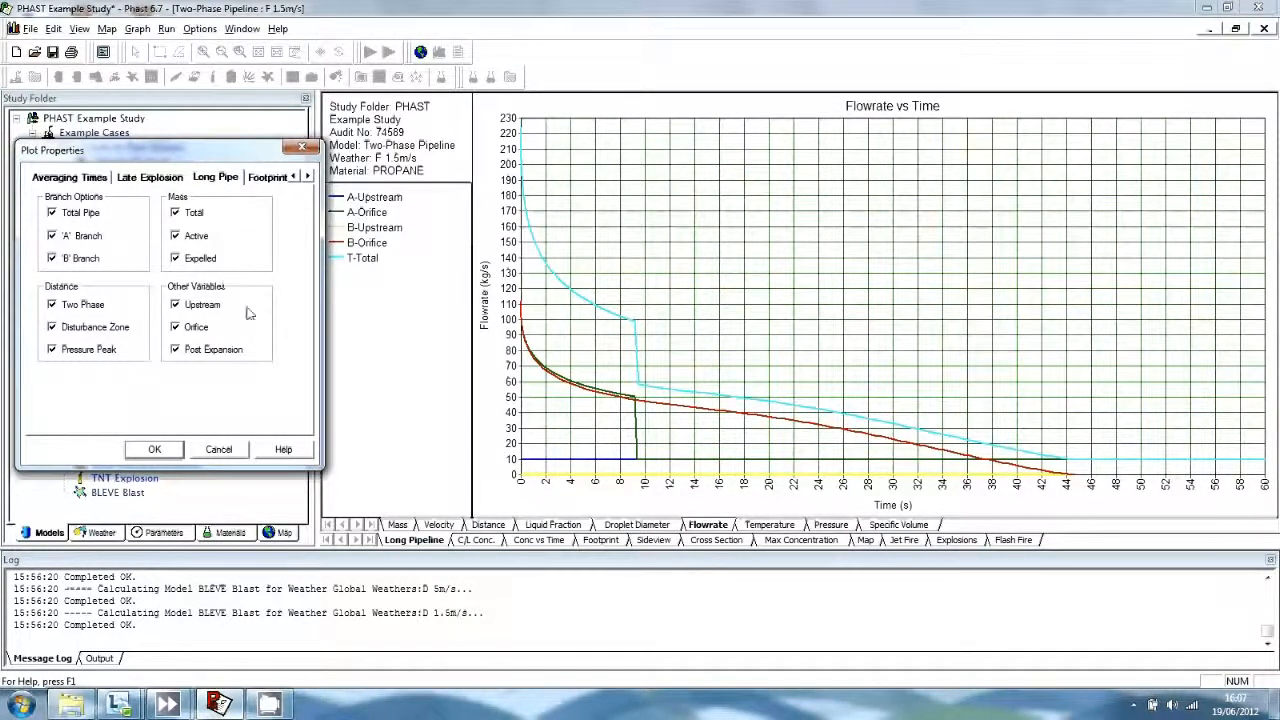
click(155, 450)
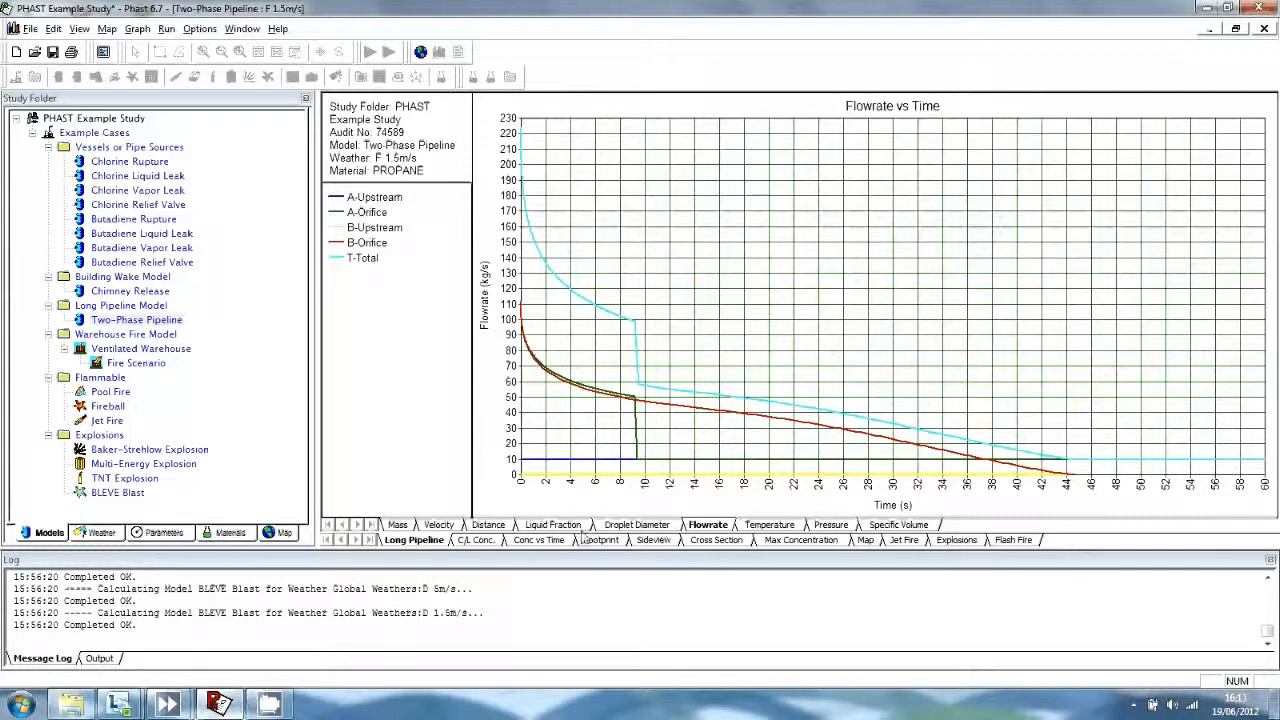
click(492, 525)
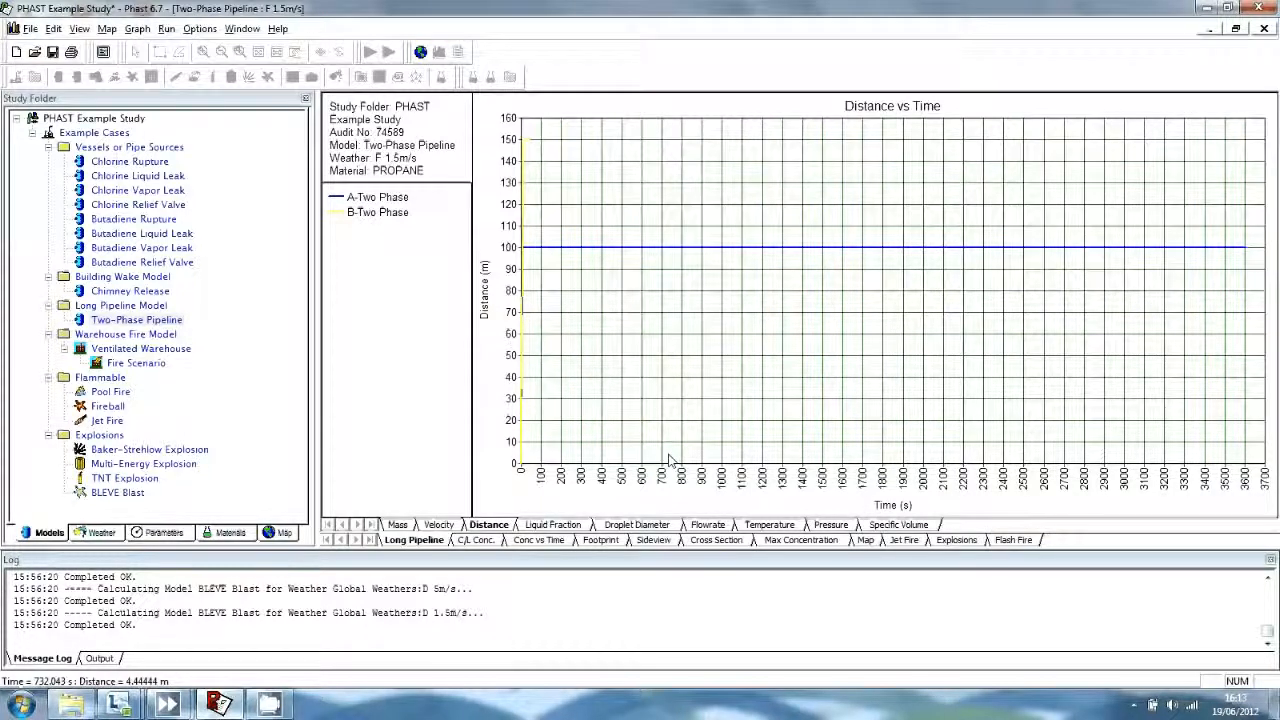
right_click(745, 483)
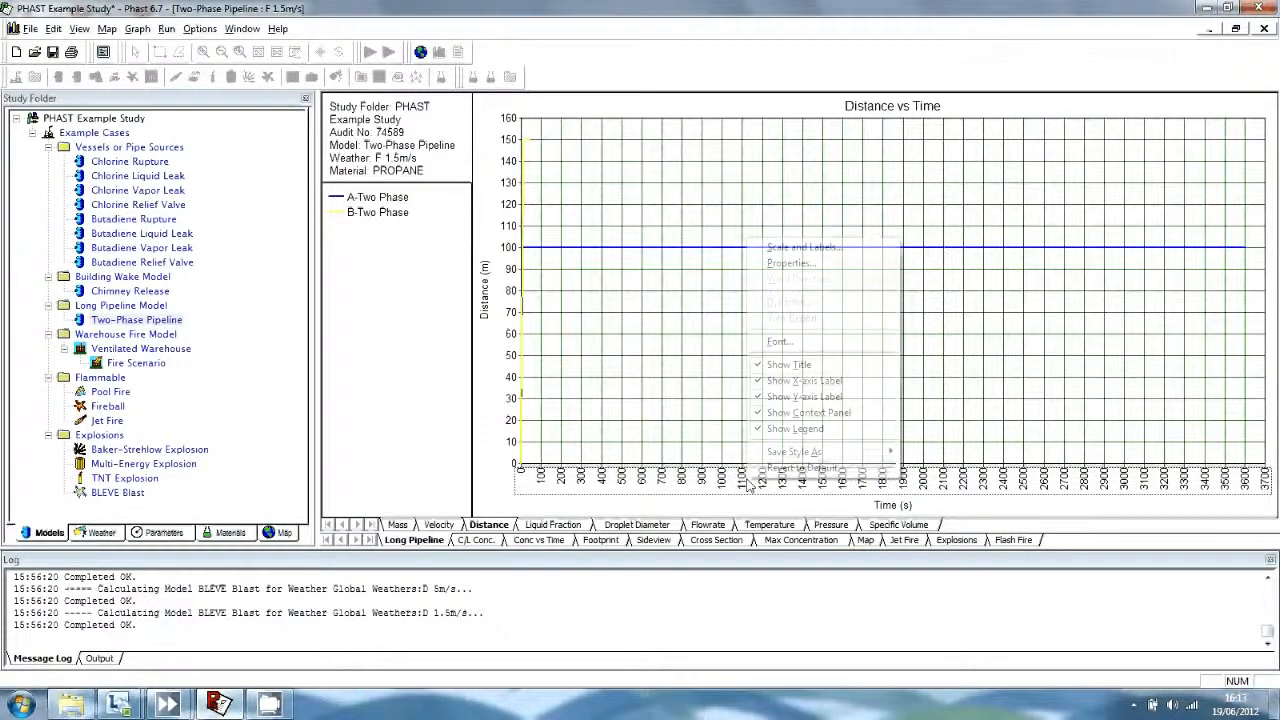
click(792, 265)
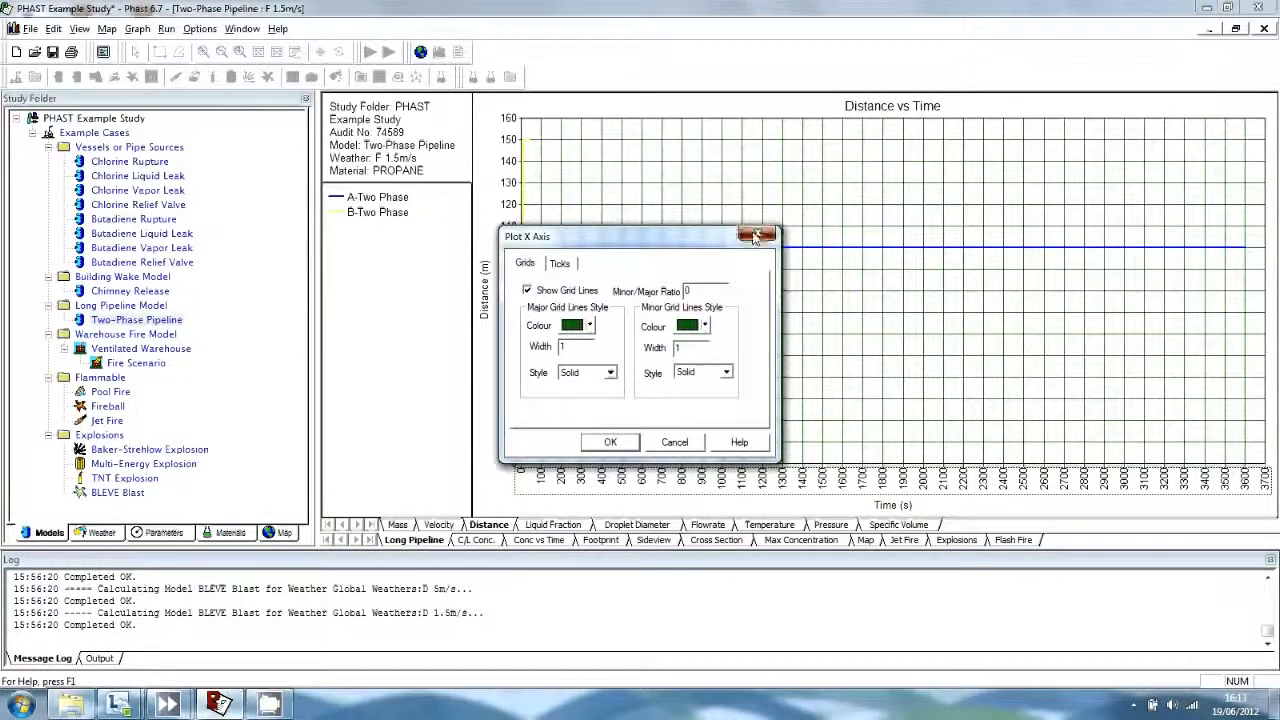
click(758, 234)
- Turn off automatic scaling on the Distance vs Time graph and set its time axis maximum to 60 s
right_click(753, 230)
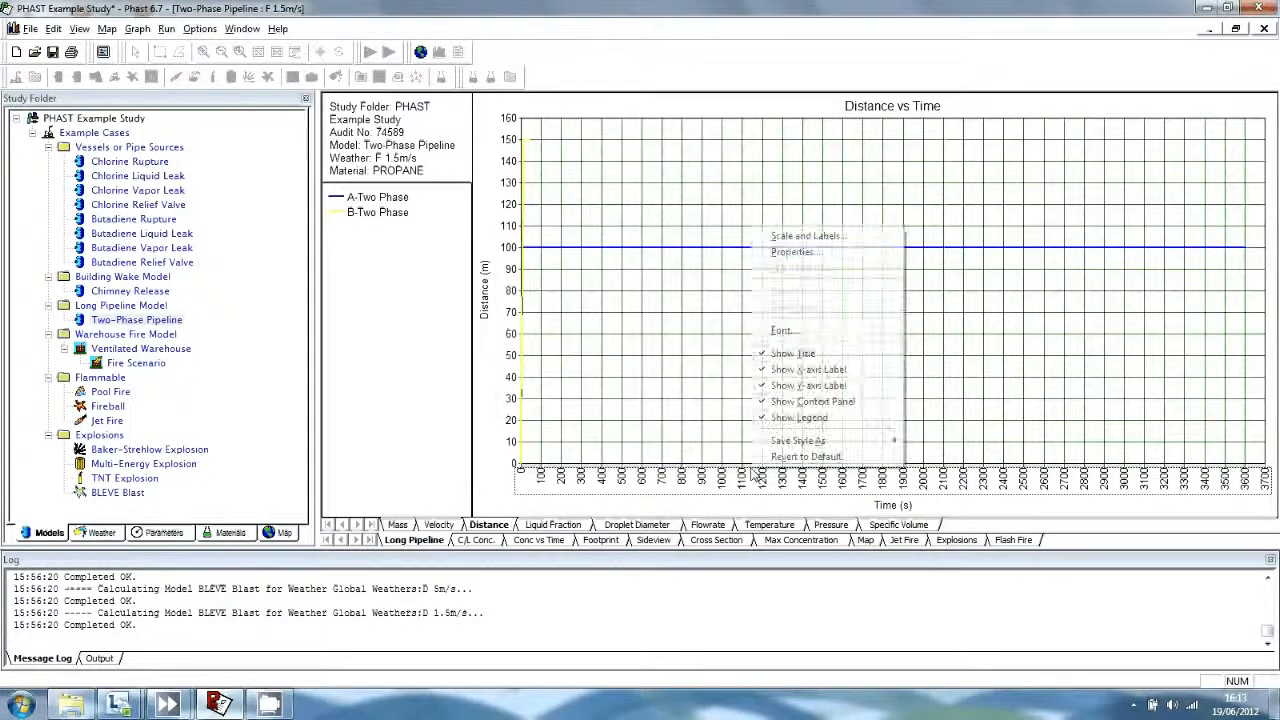
click(800, 236)
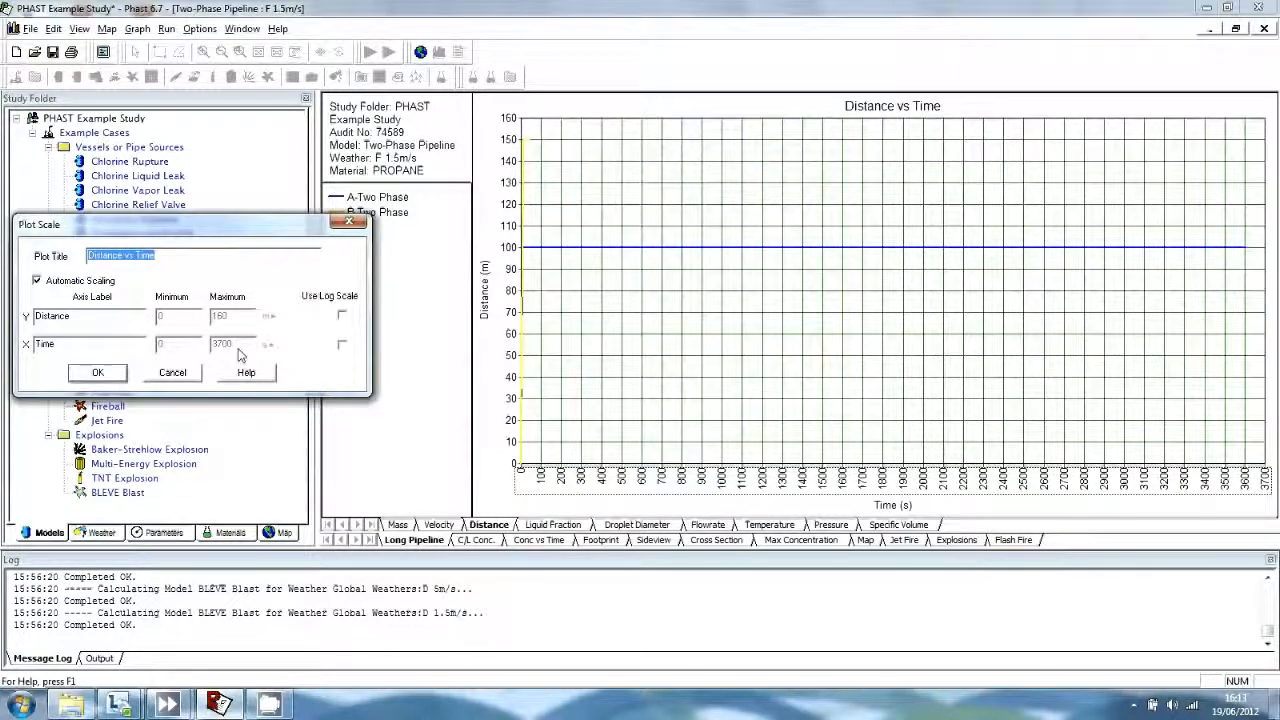
click(37, 282)
double_click(240, 344)
text(60)
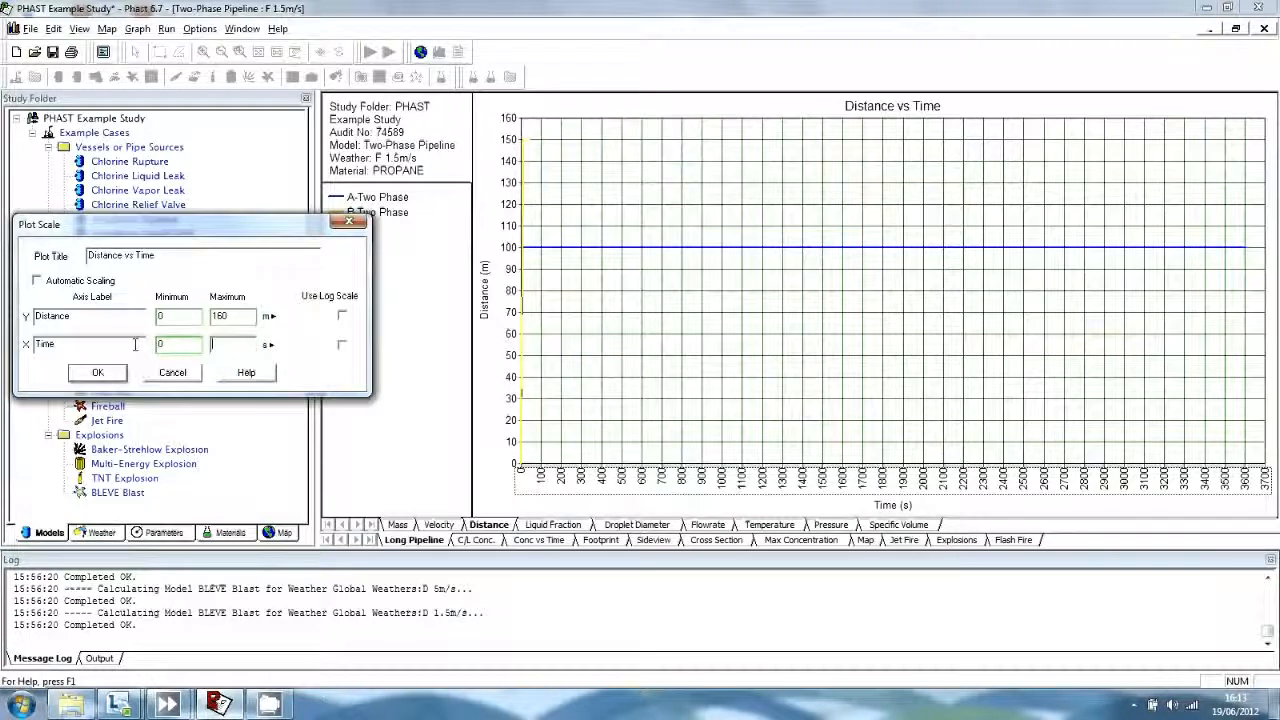
key(Return)
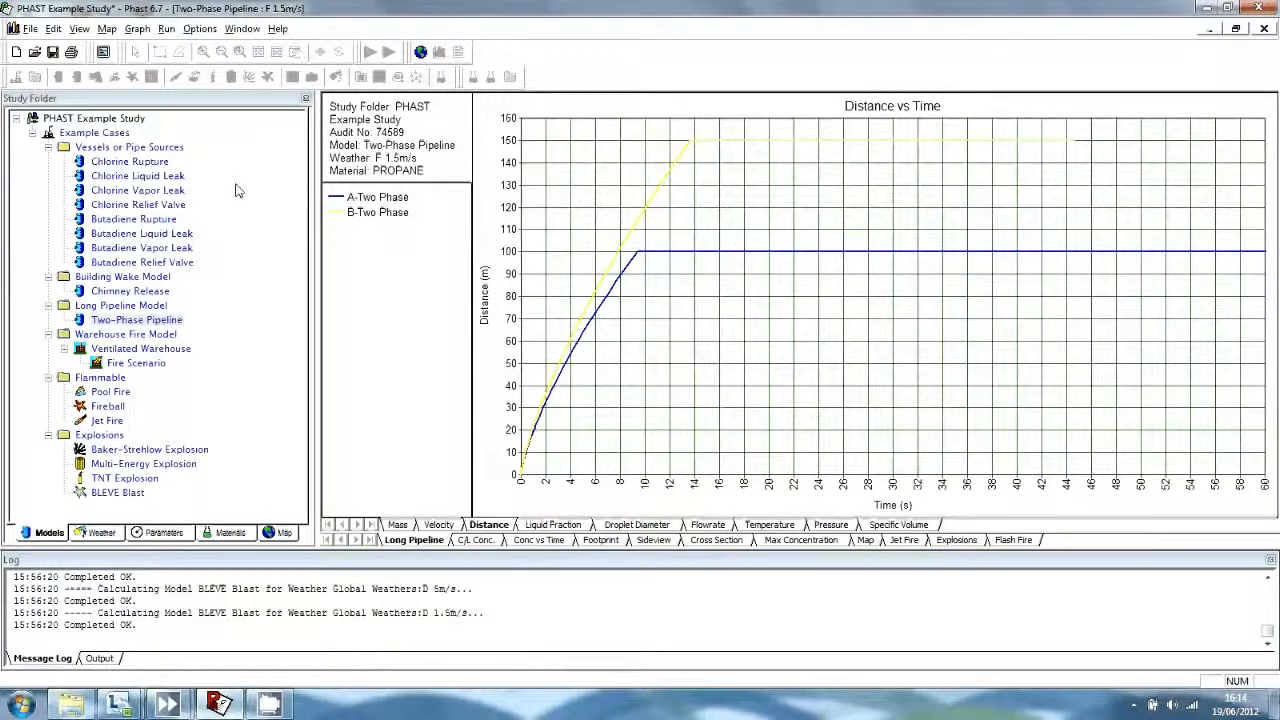
- Open the reports for the Two-Phase Pipeline model and display its Discharge report
click(180, 322)
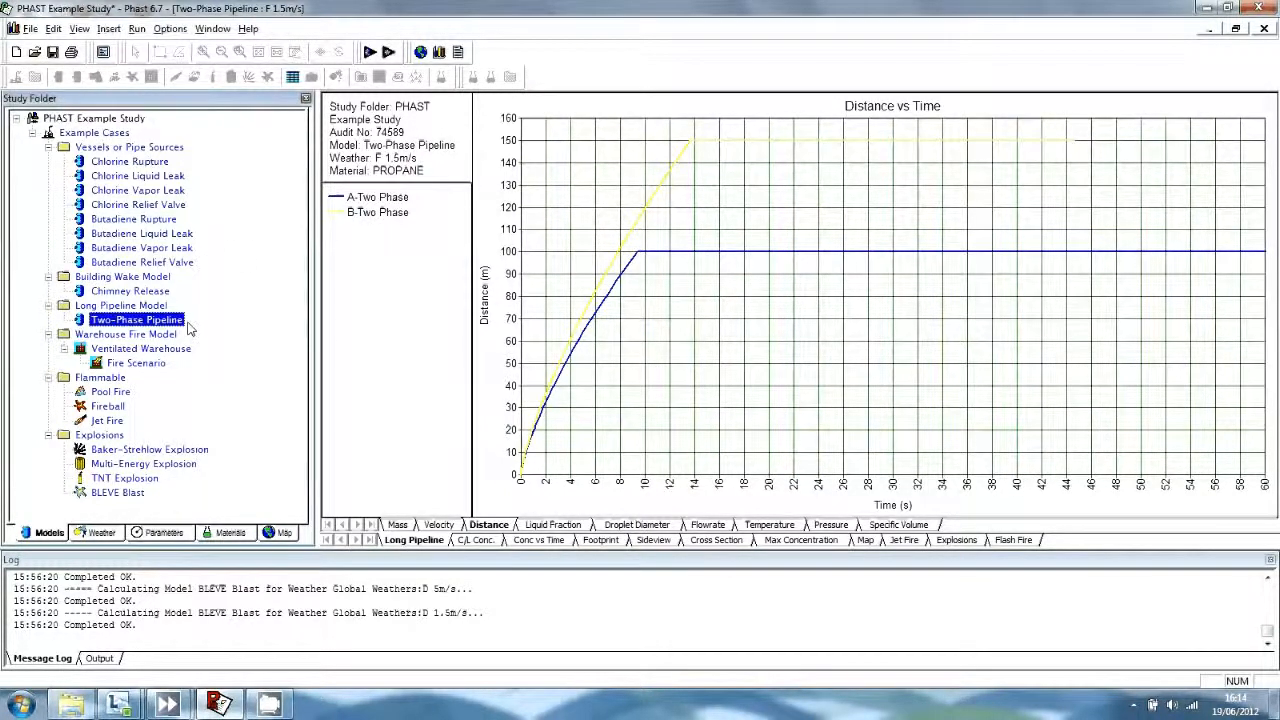
click(79, 29)
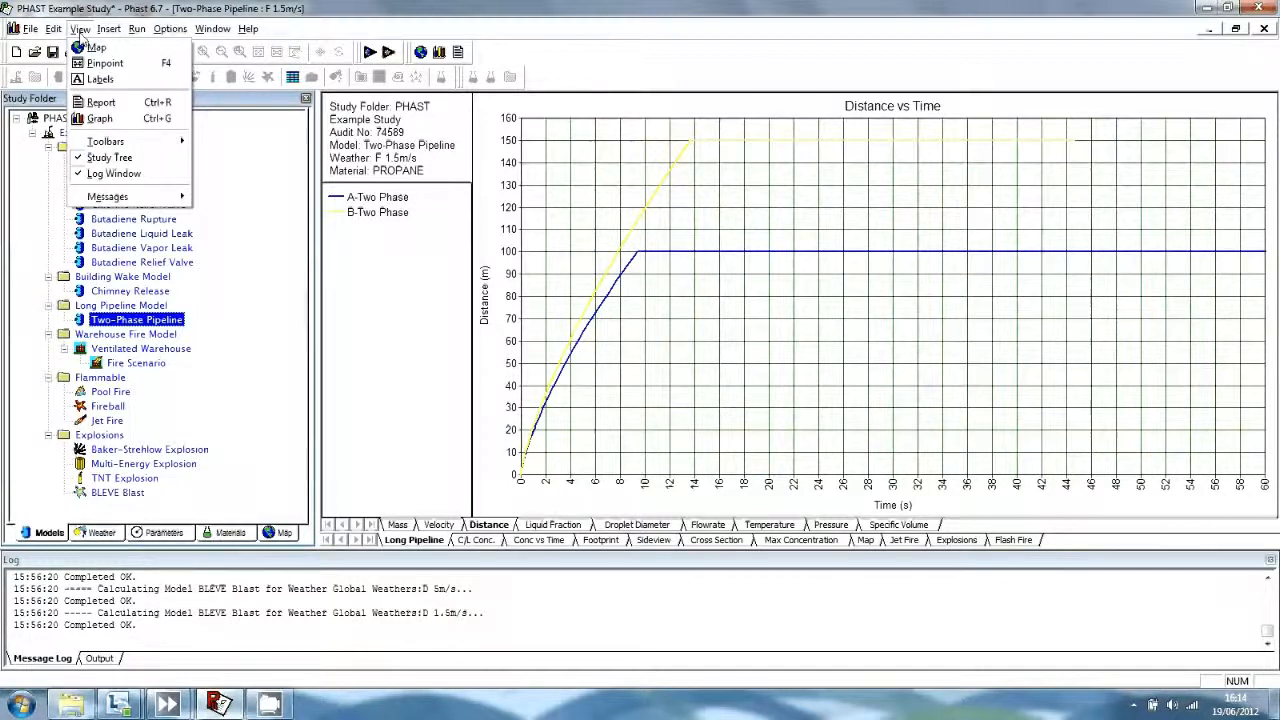
click(80, 29)
click(80, 29)
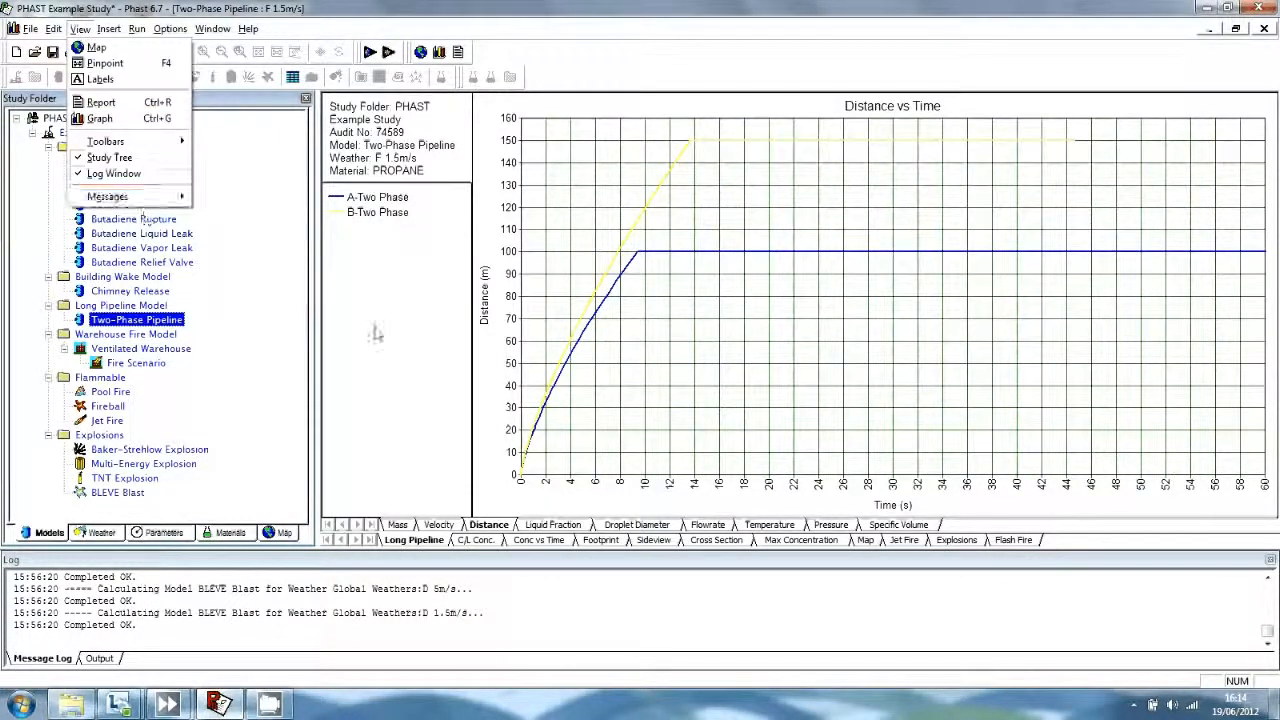
click(129, 104)
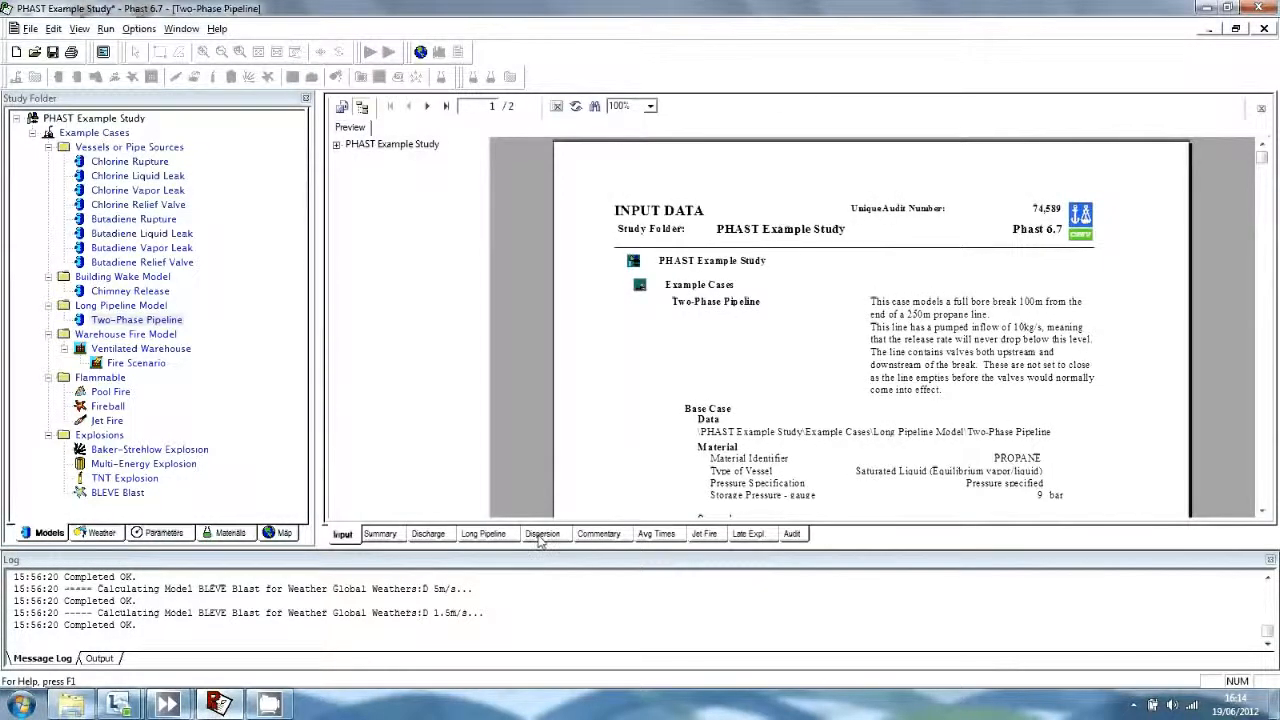
click(430, 534)
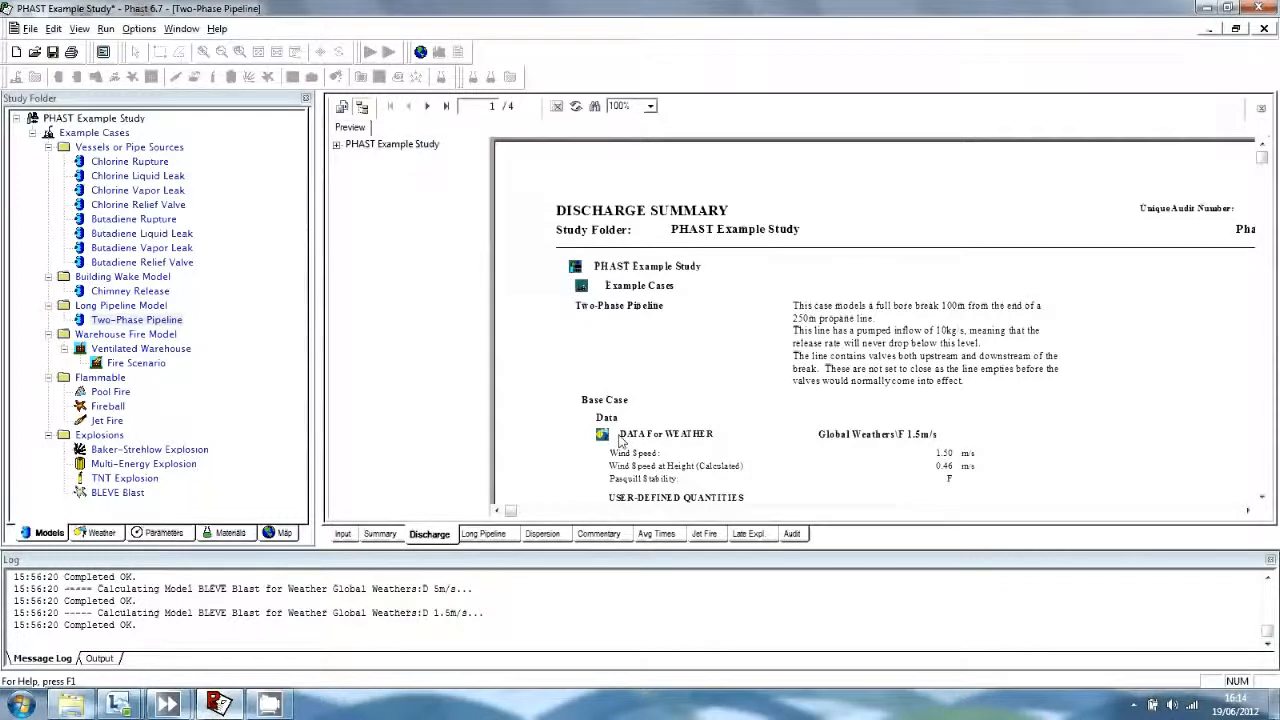
- Read the user-defined and calculated quantities in the Two-Phase Pipeline's Discharge report for the F 1.5m/s weather
scroll(820, 400, down, 3)
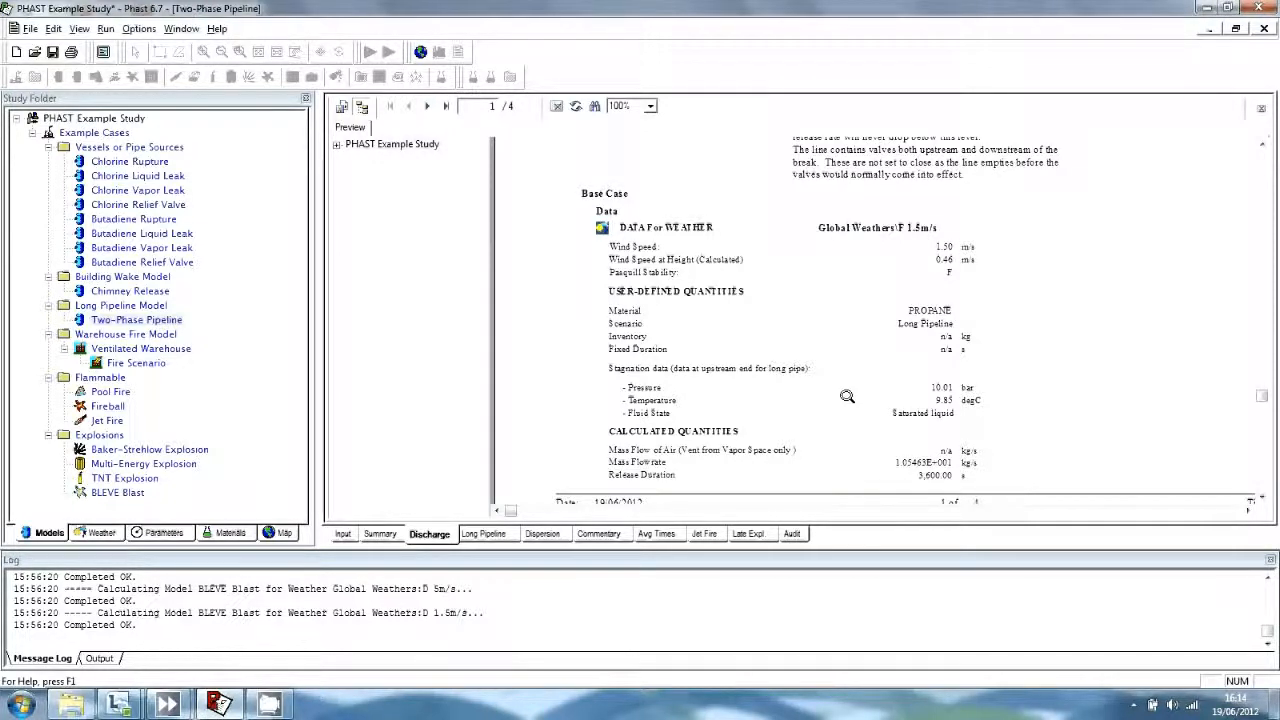
scroll(847, 397, up, 3)
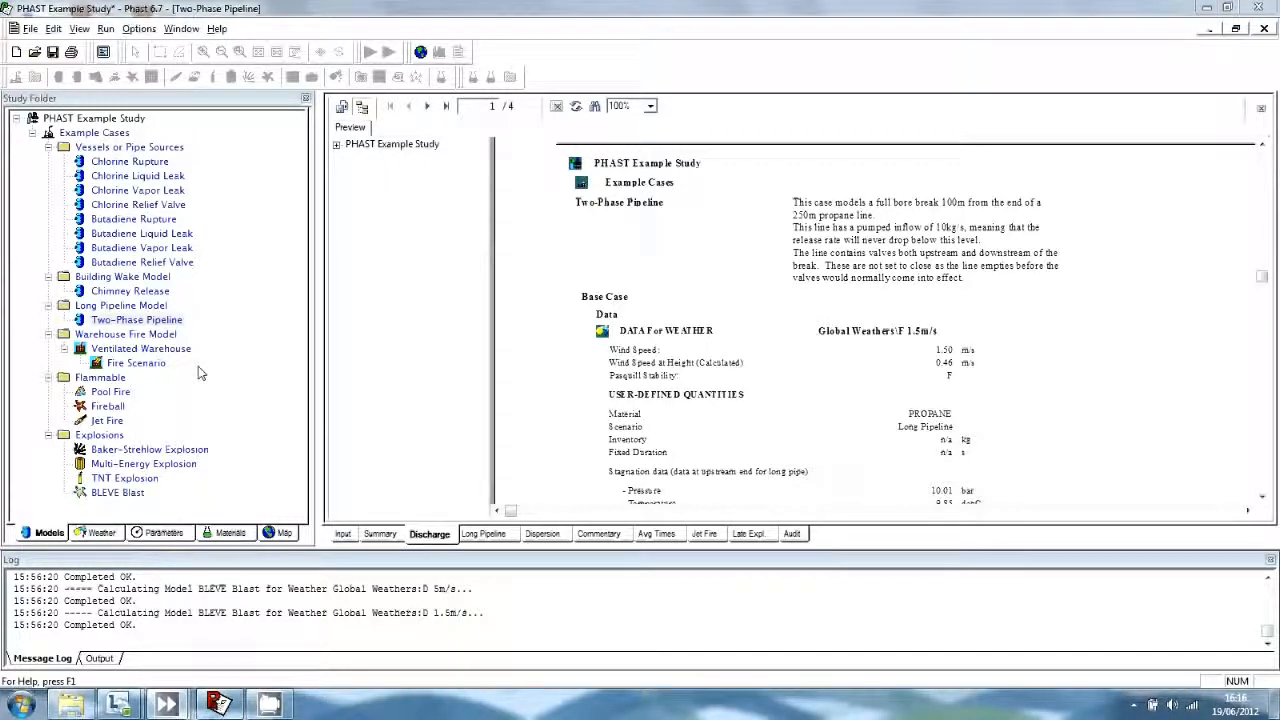
- Open the Ventilated Warehouse input data, review the stored warehouse materials and notes, and close it without changes
click(150, 336)
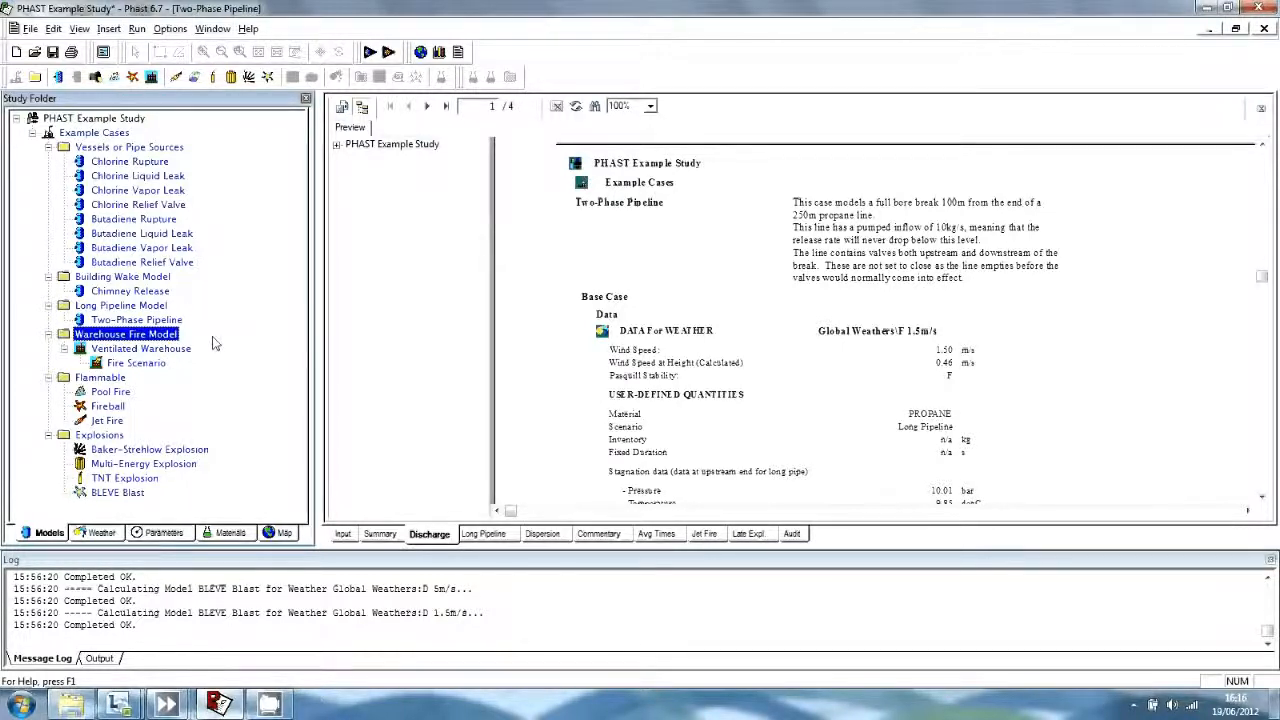
double_click(166, 352)
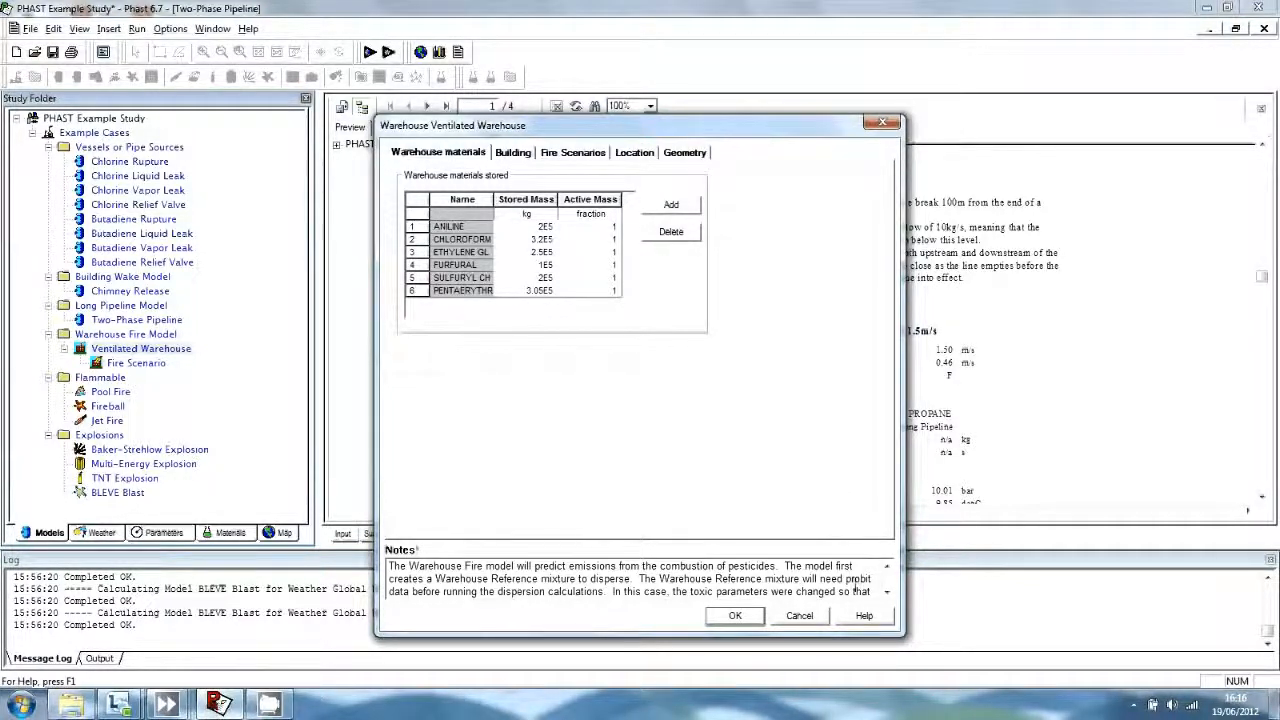
click(808, 616)
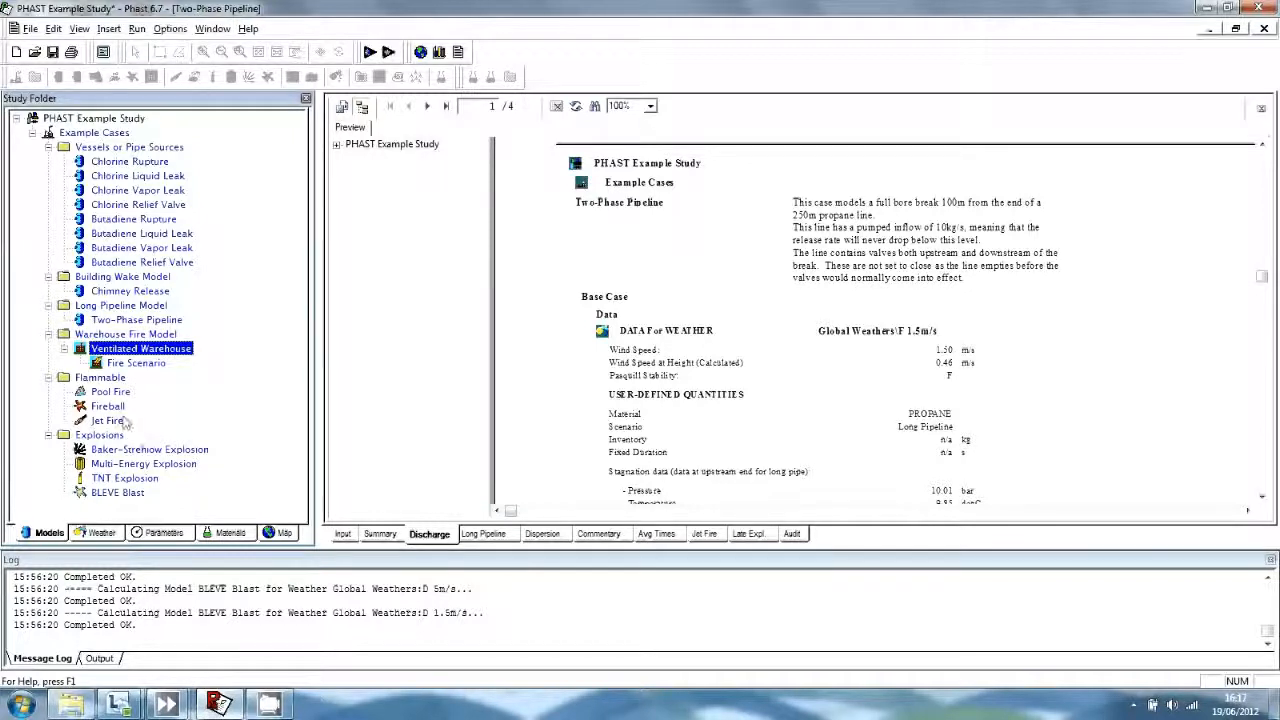
- Read the notes attached to the Flammable folder and close them without changes
click(110, 392)
double_click(105, 378)
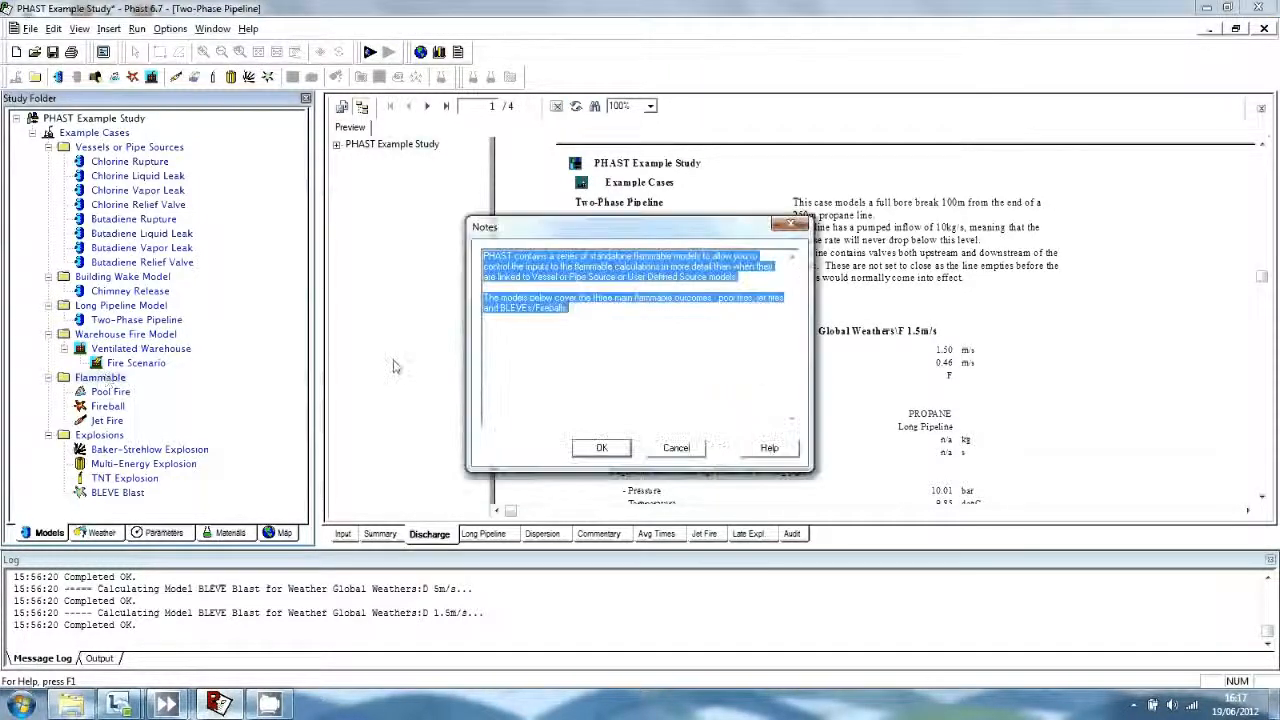
click(677, 448)
- Review the Pool Fire model's material, flame shape and radiation data inputs, leaving them as they are
double_click(110, 392)
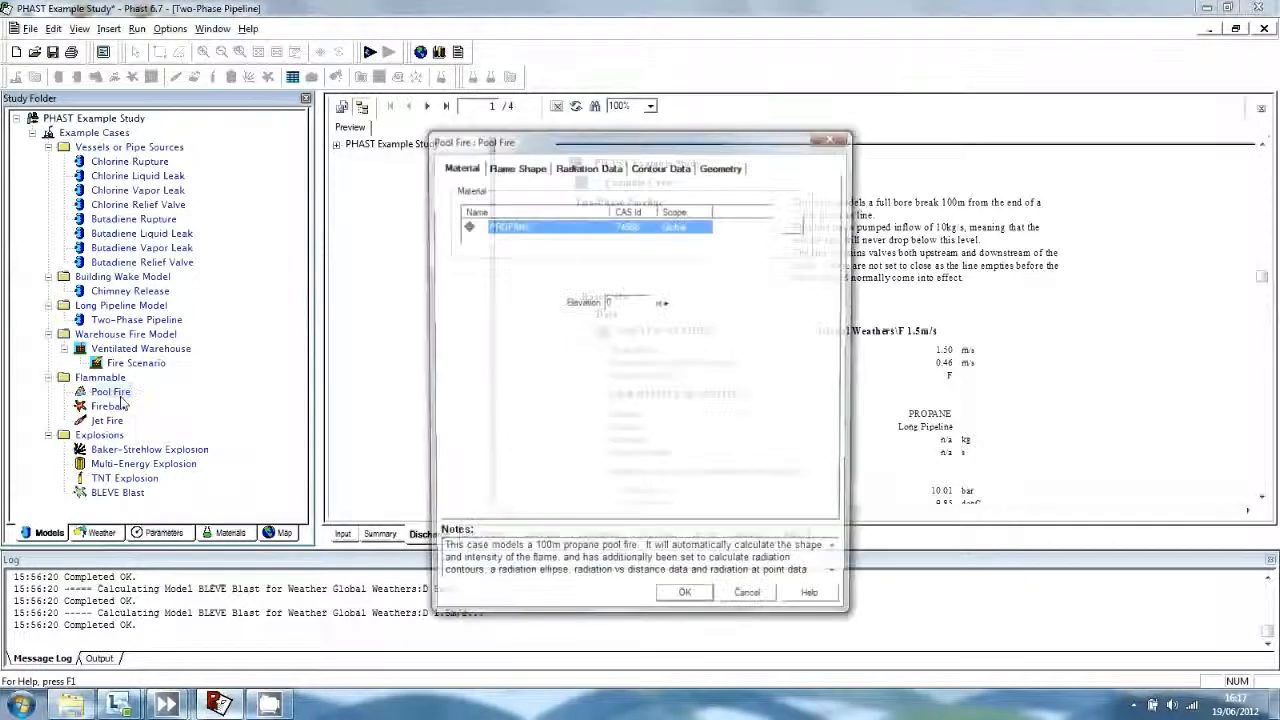
click(528, 172)
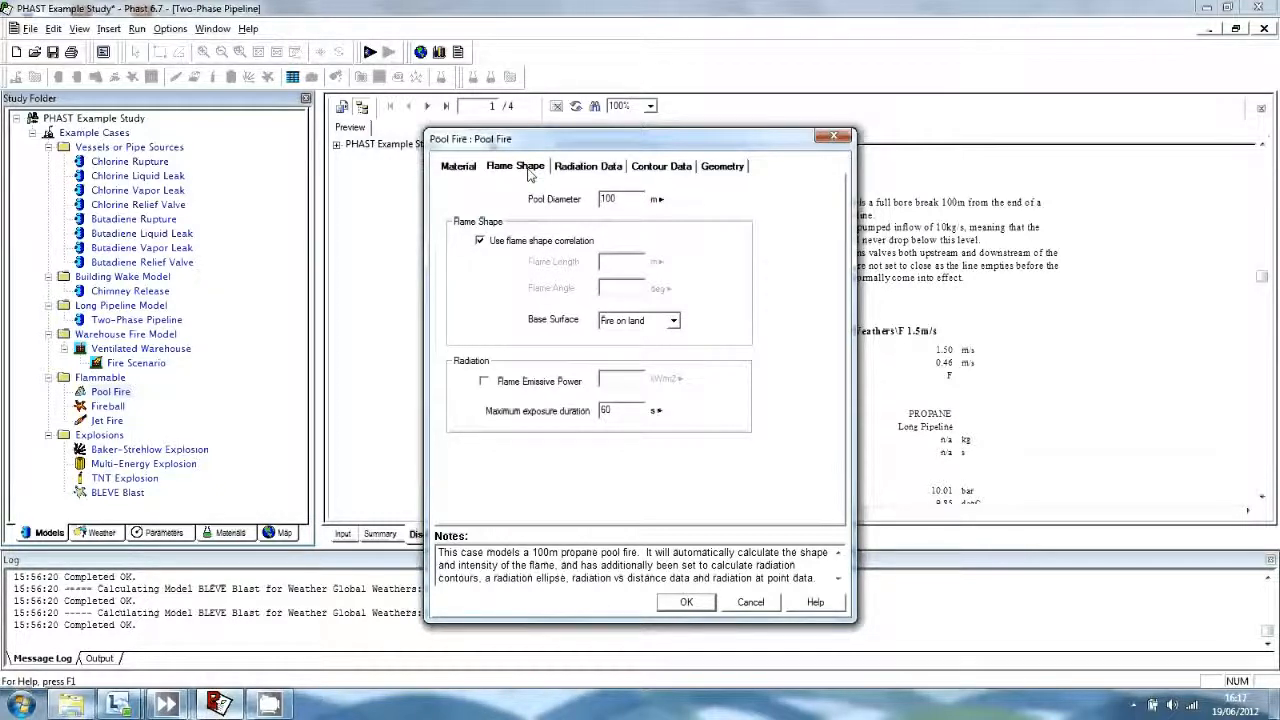
click(588, 171)
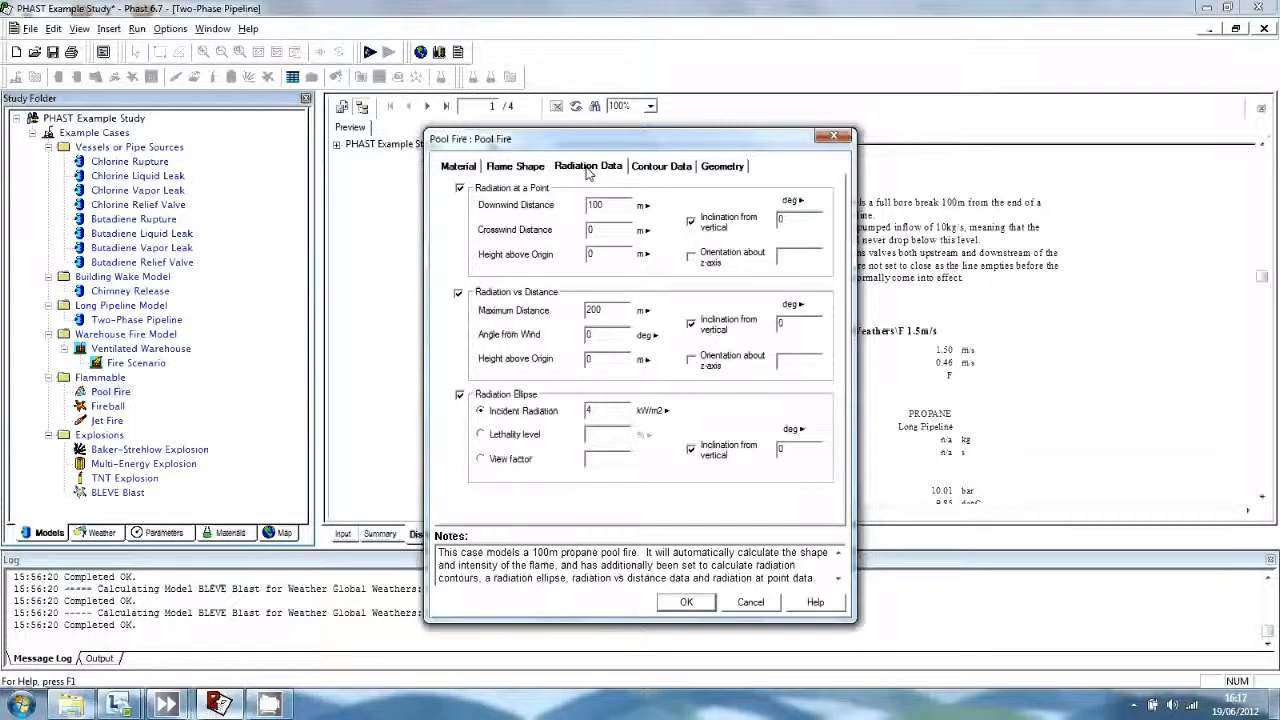
click(752, 602)
- Read the Explosions folder notes and review the Baker-Strehlow Explosion's release and explosion data without changing anything
double_click(99, 435)
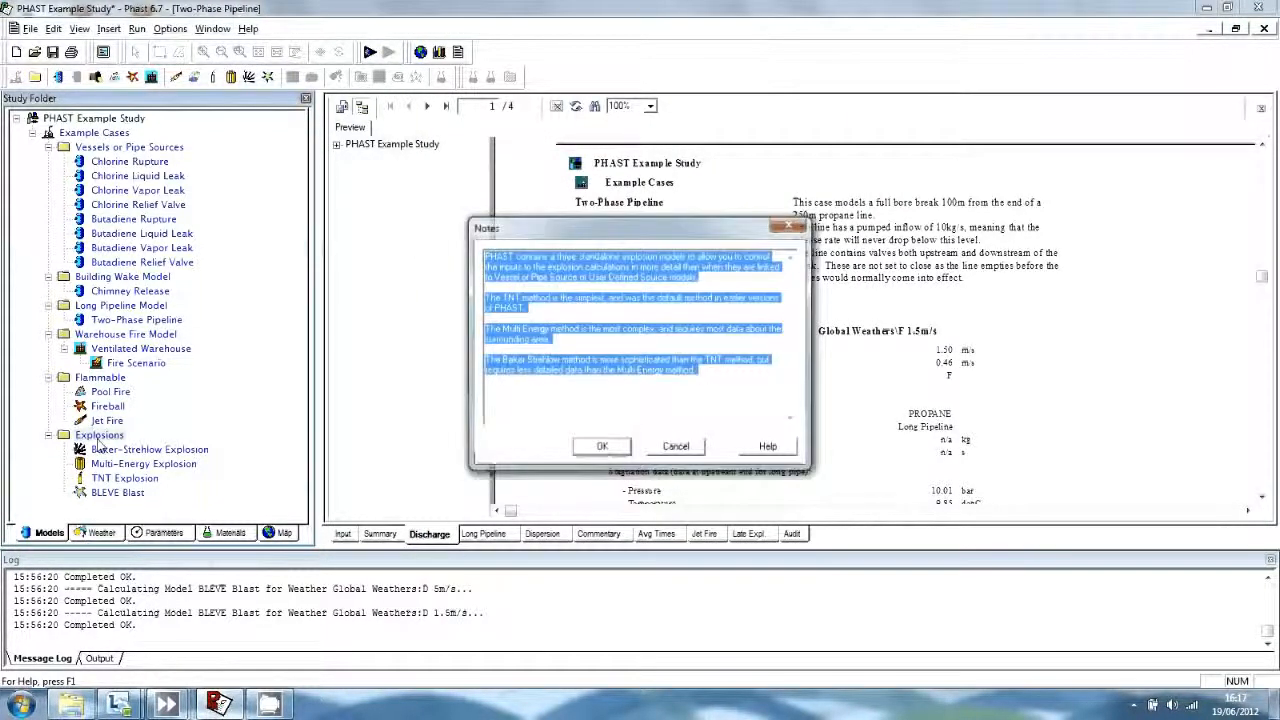
key(Return)
double_click(176, 452)
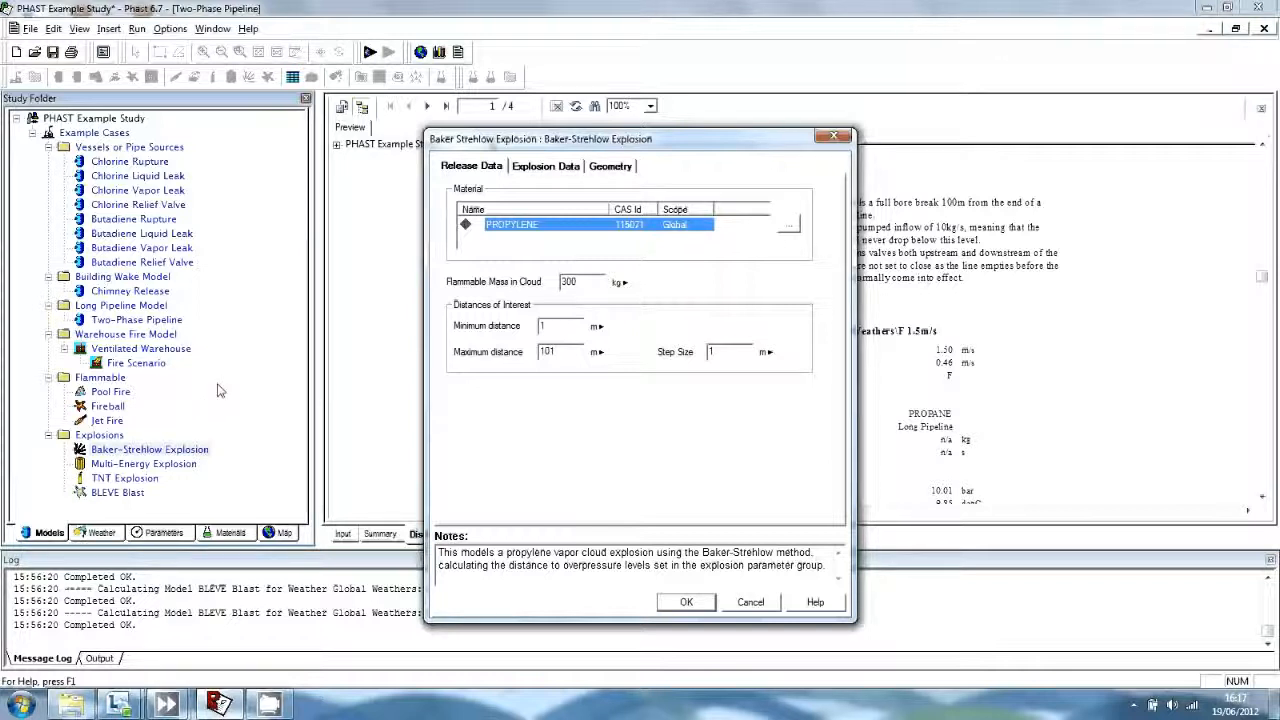
click(542, 172)
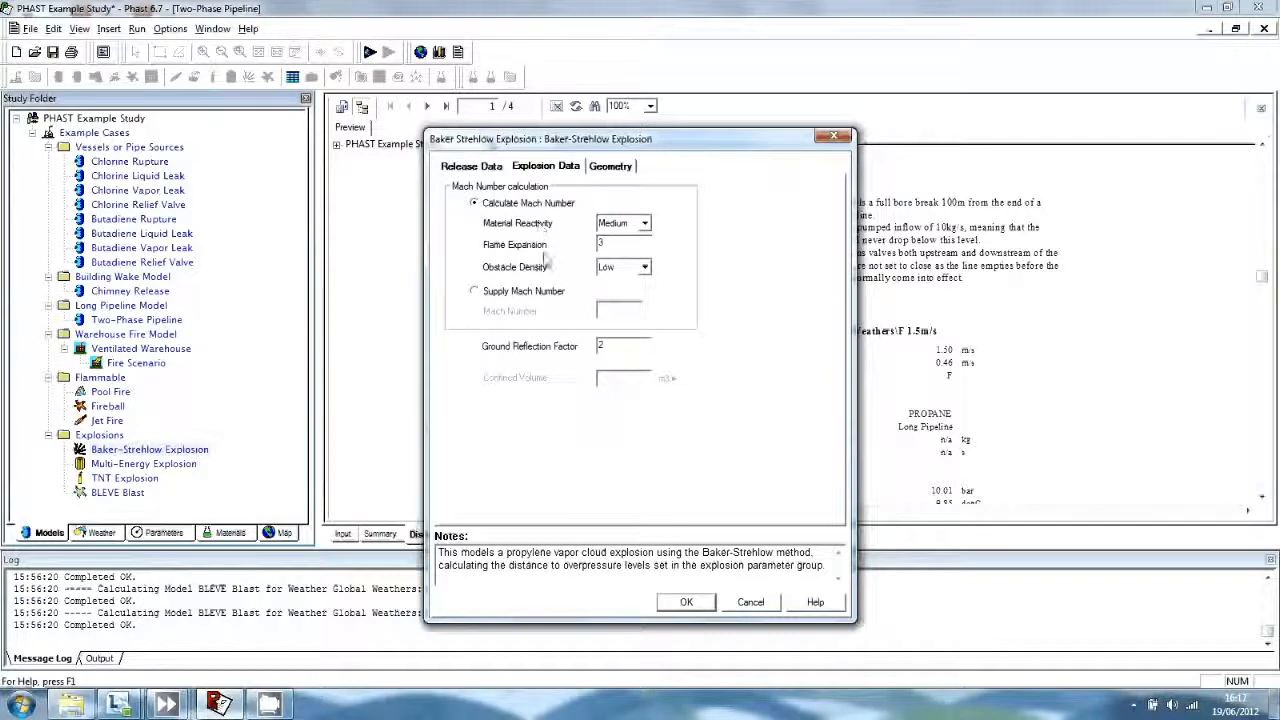
click(750, 601)
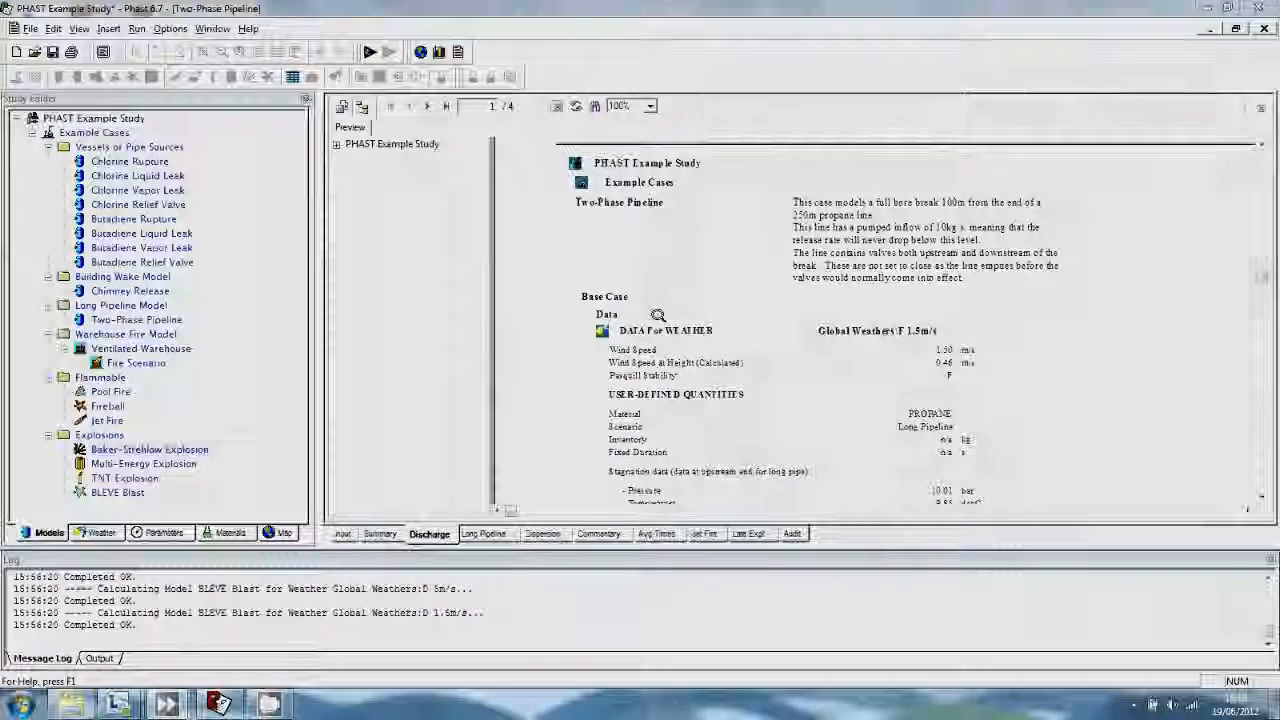